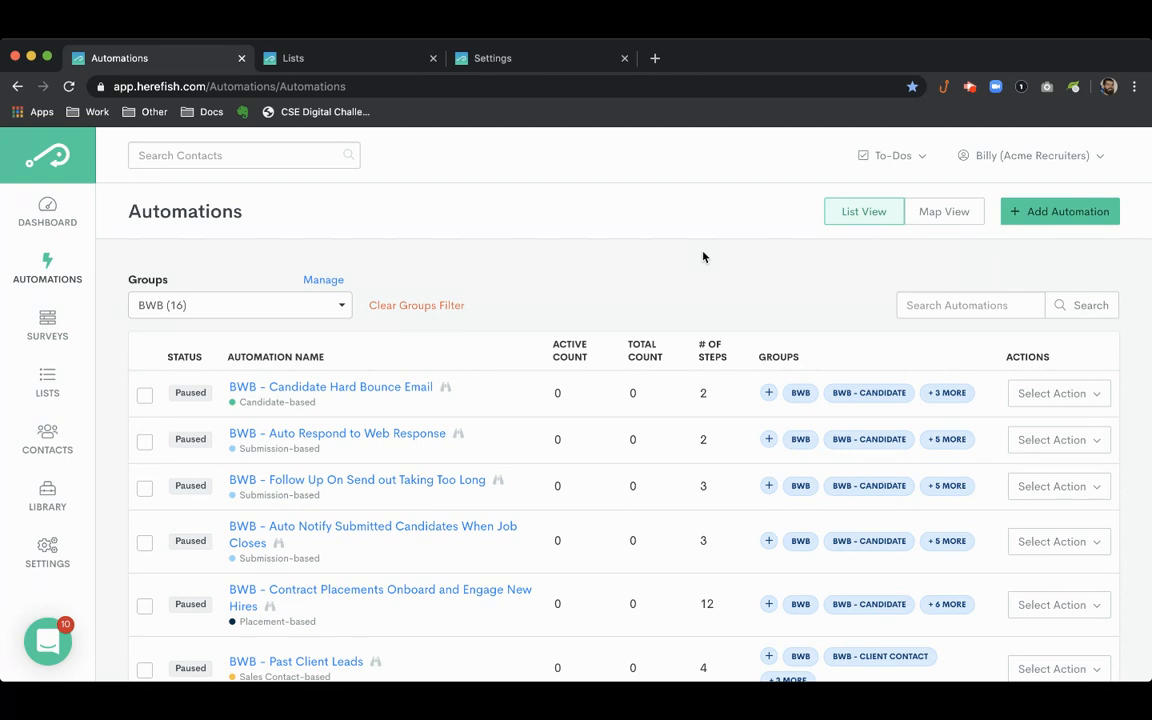
- Create a standard Sales Contact-based automation whose name begins "BWB - Outbound to Inbound Lead Part 1 -"
left_click(1023, 211)
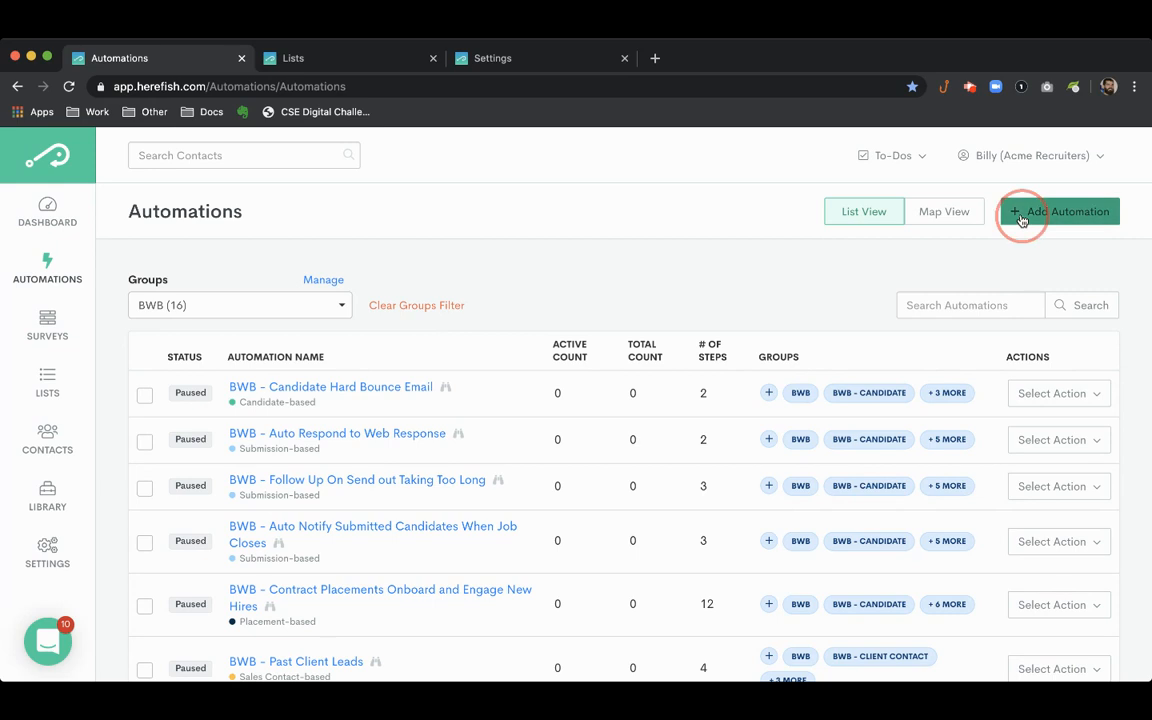
left_click(739, 321)
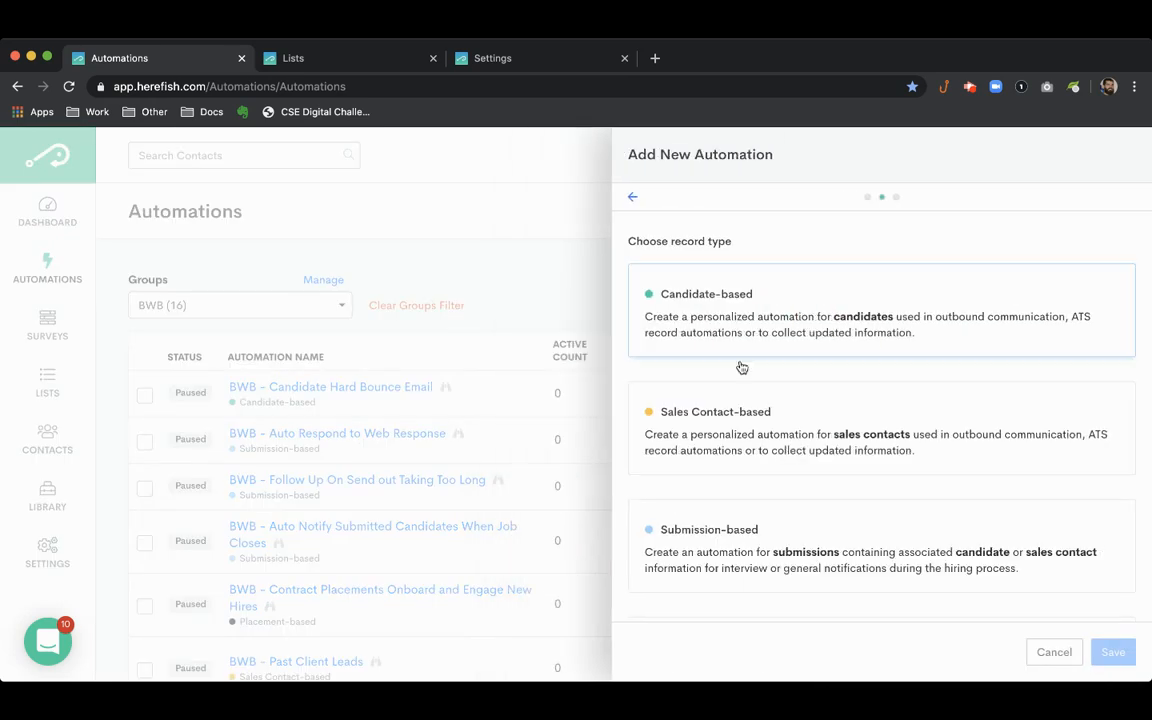
left_click(794, 437)
left_click(763, 305)
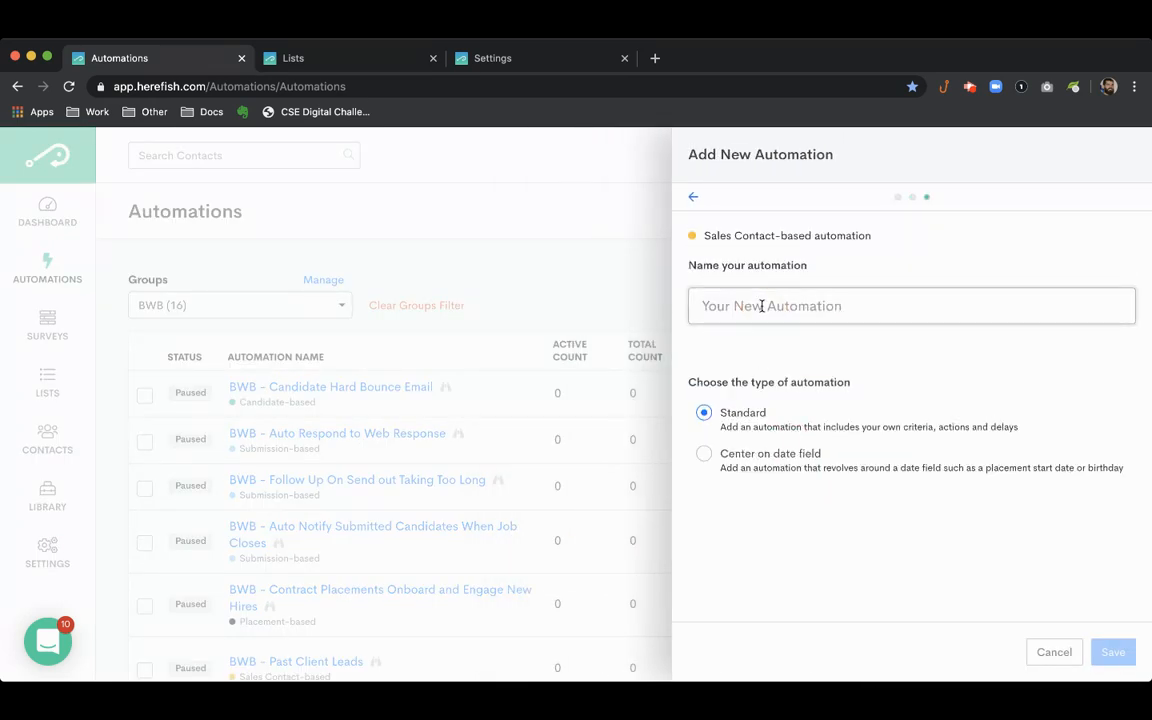
type("BWB - ")
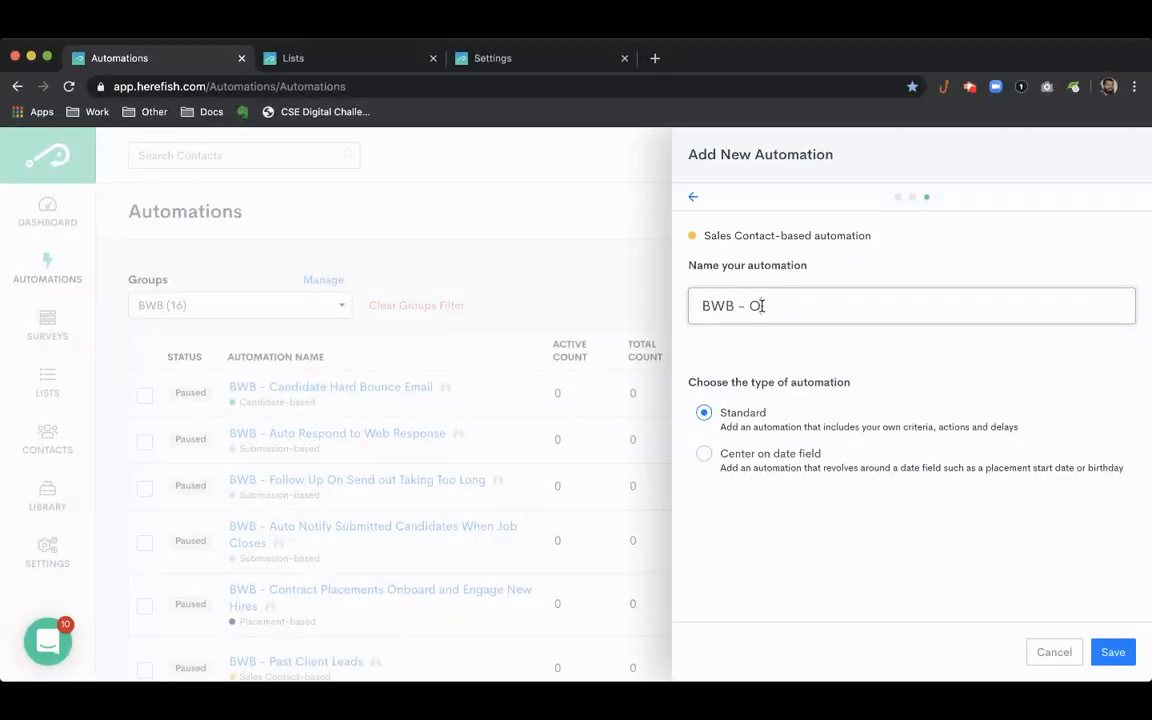
type("Outbound to Inbound Lead Part 1 -")
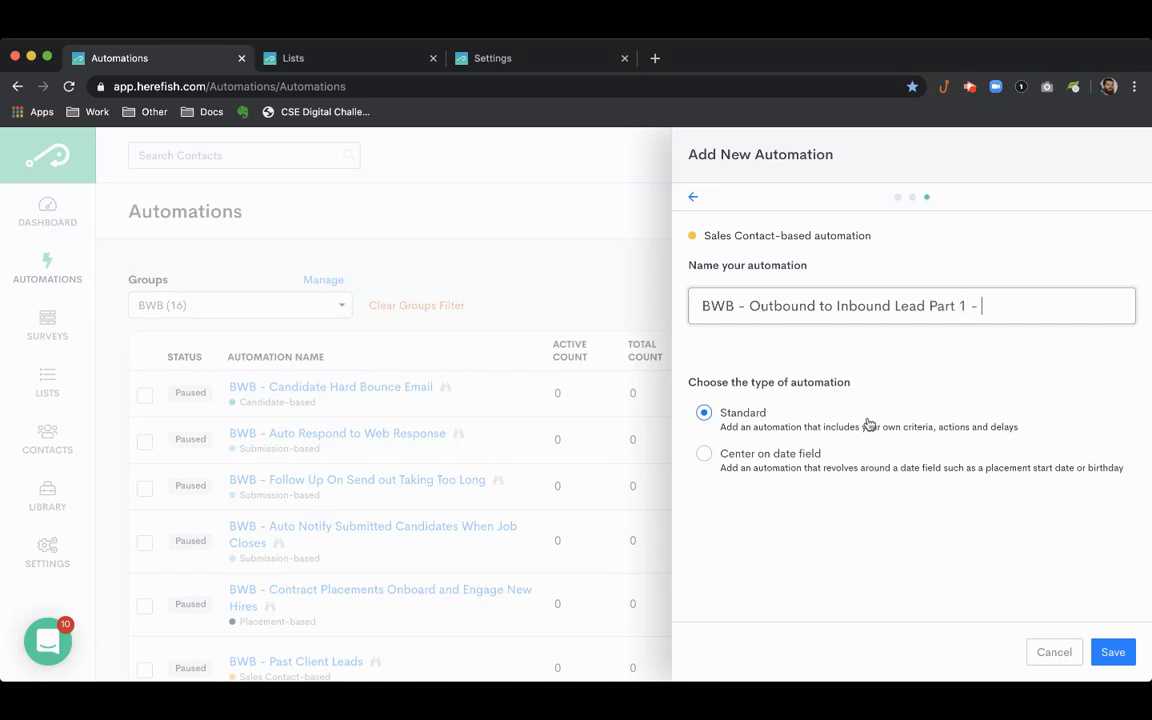
type("l")
left_click(1130, 655)
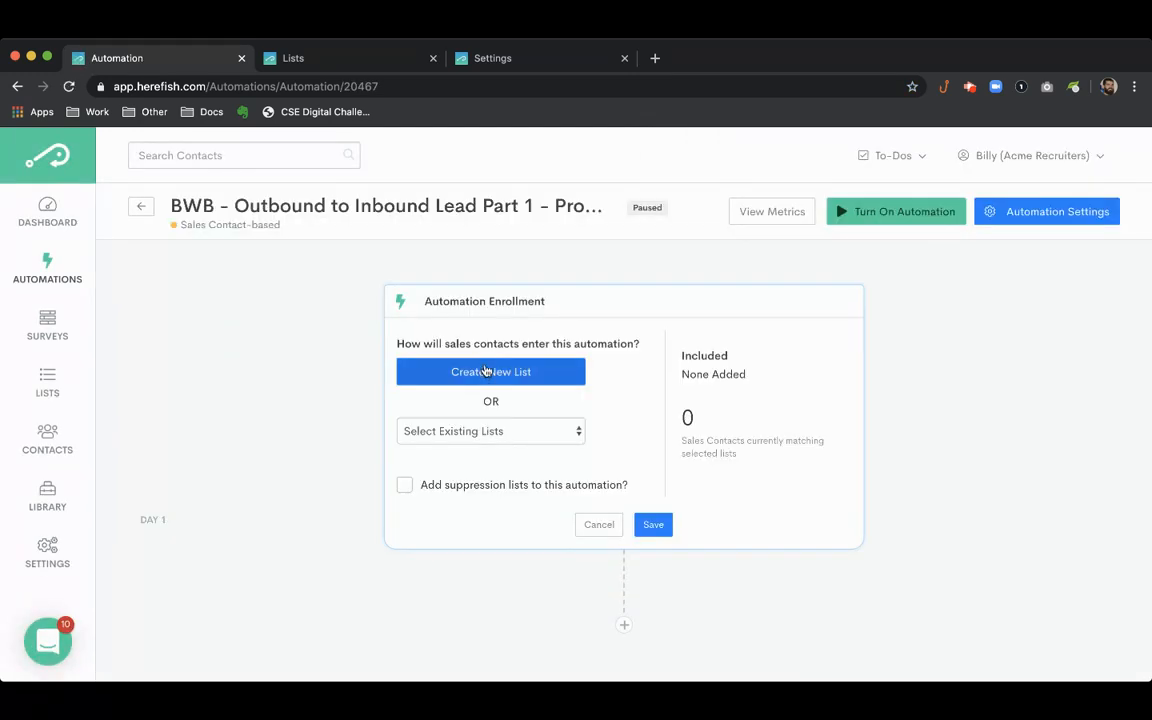
- Start a new Always Updated enrollment list named "BWB - Prospect or Lead Clients"
left_click(487, 371)
left_click(583, 434)
left_click(614, 288)
type("BWB - P")
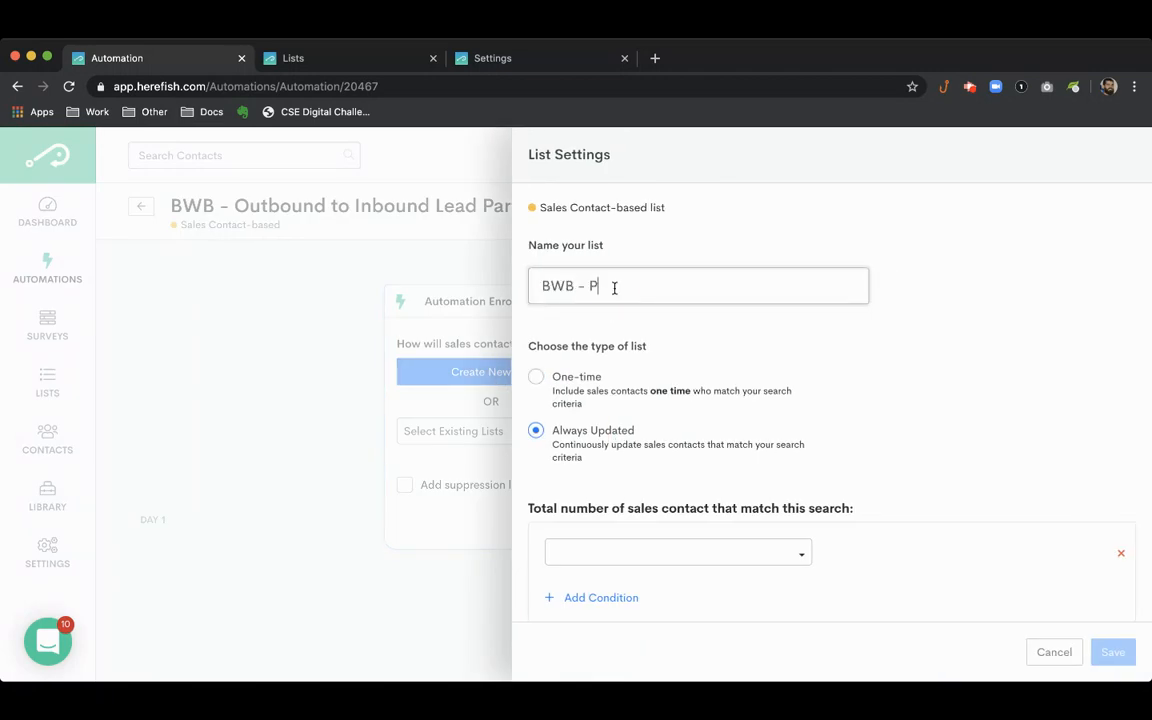
type("rospect or Lead CLio")
- Add a list condition requiring the sales contact's Status to be Prospect or Targeted
left_click(684, 553)
type("status")
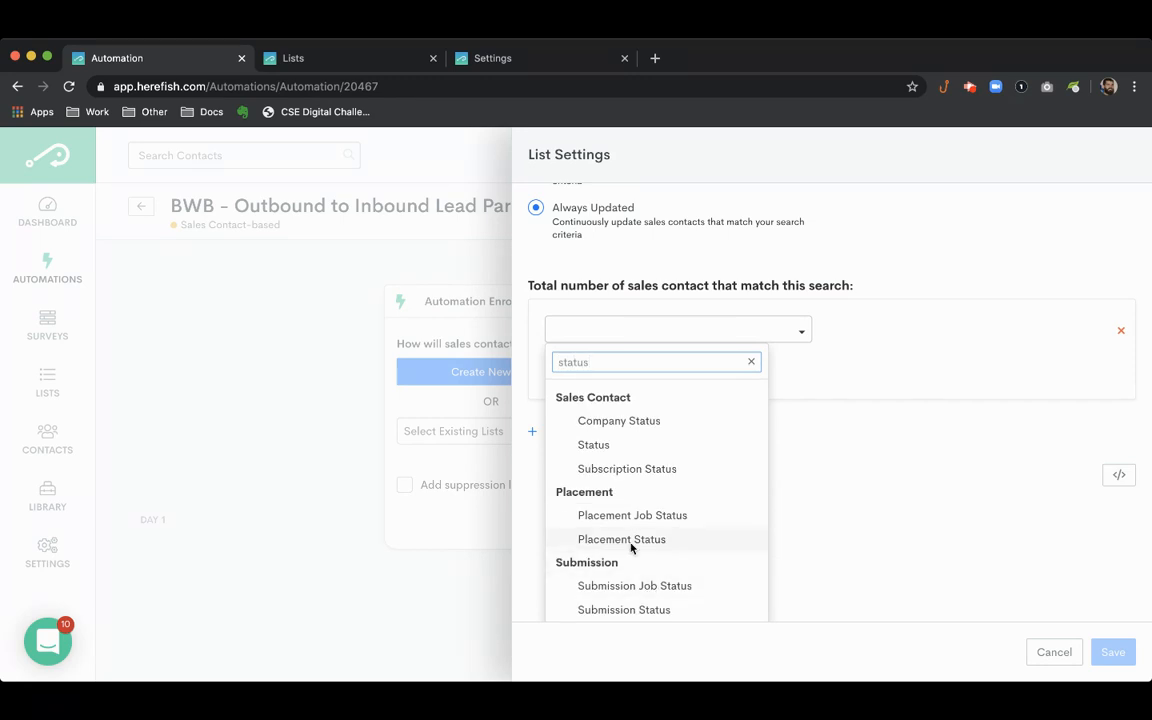
left_click(664, 456)
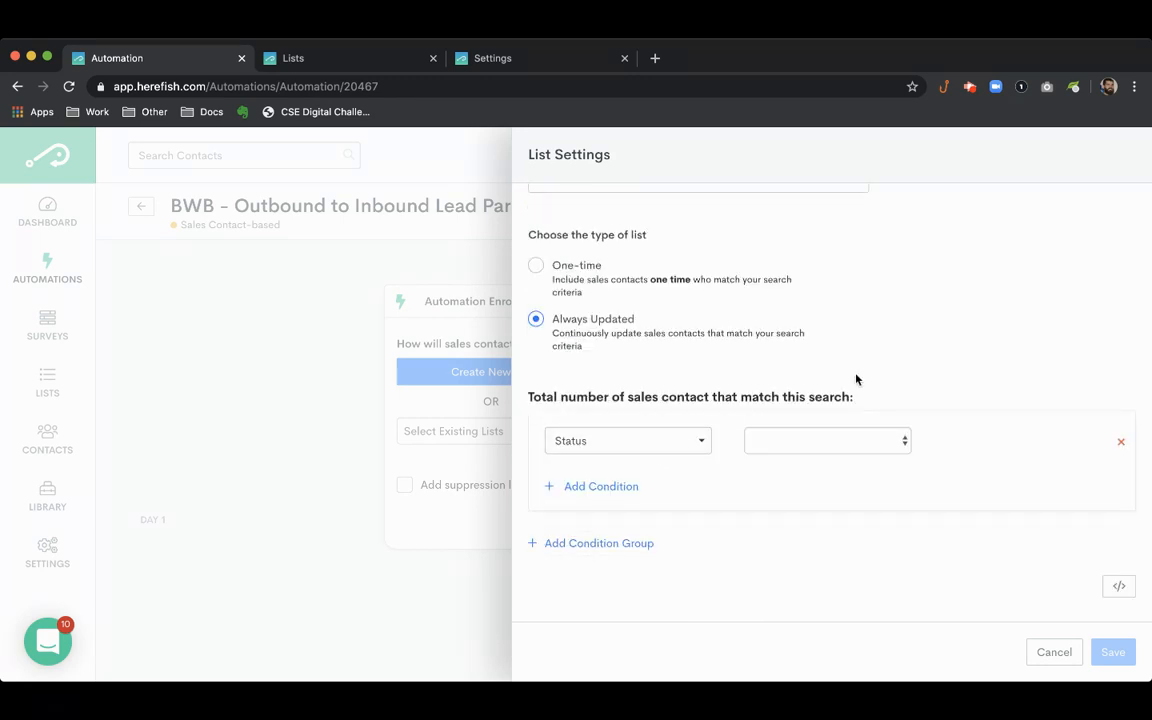
left_click(972, 443)
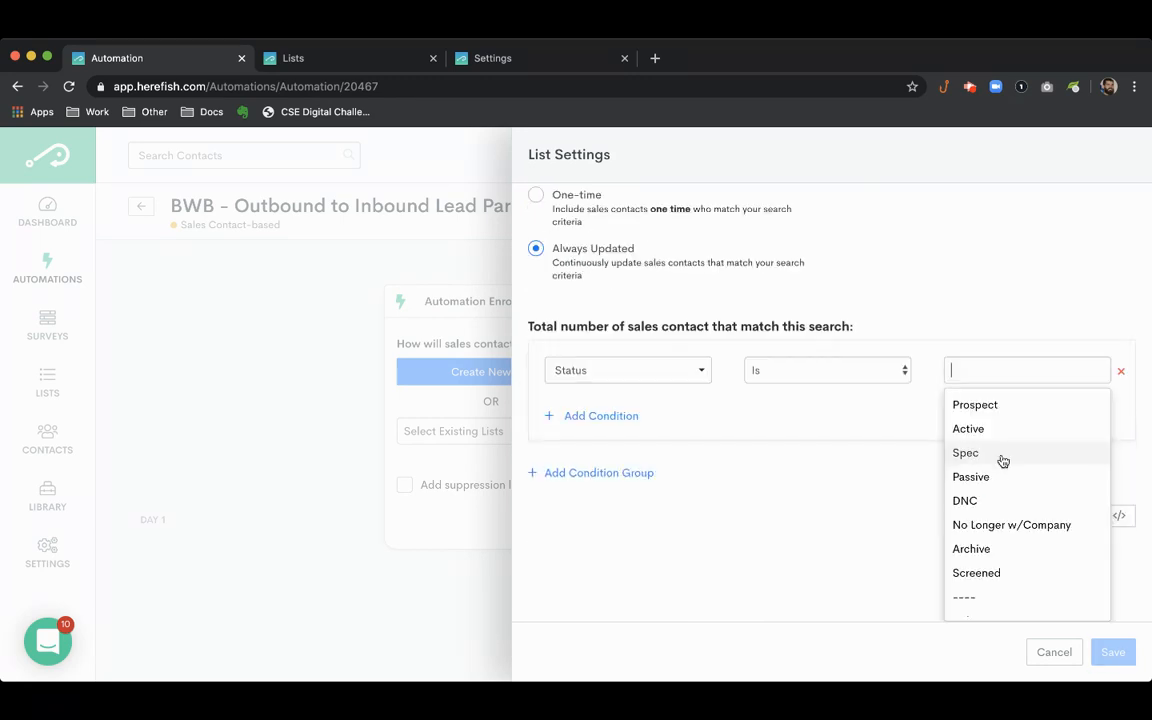
left_click(1005, 404)
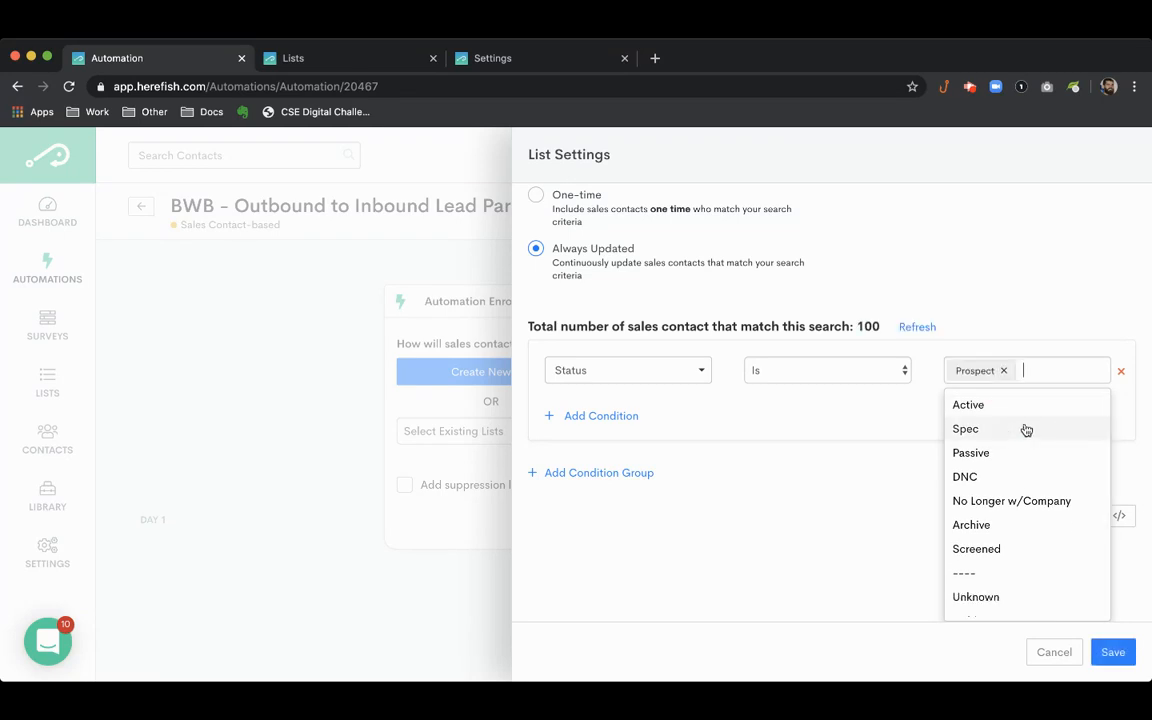
scroll(1040, 468, "down", 1)
scroll(1040, 468, "down", 2)
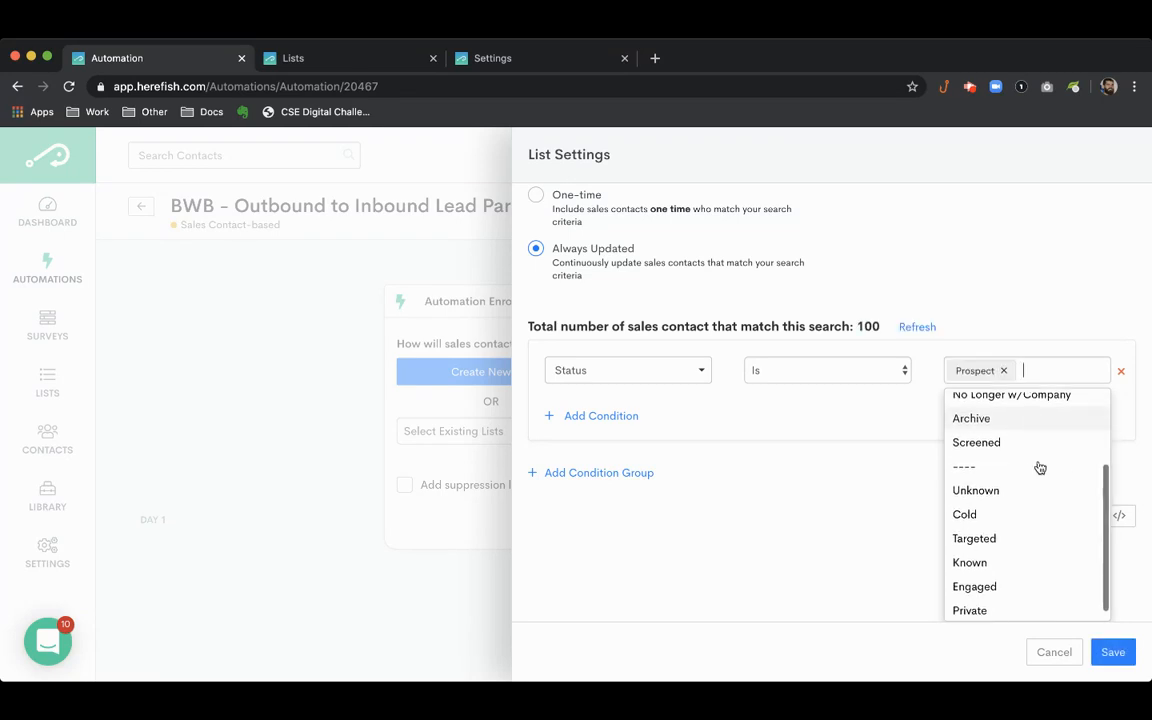
left_click(998, 534)
left_click(864, 519)
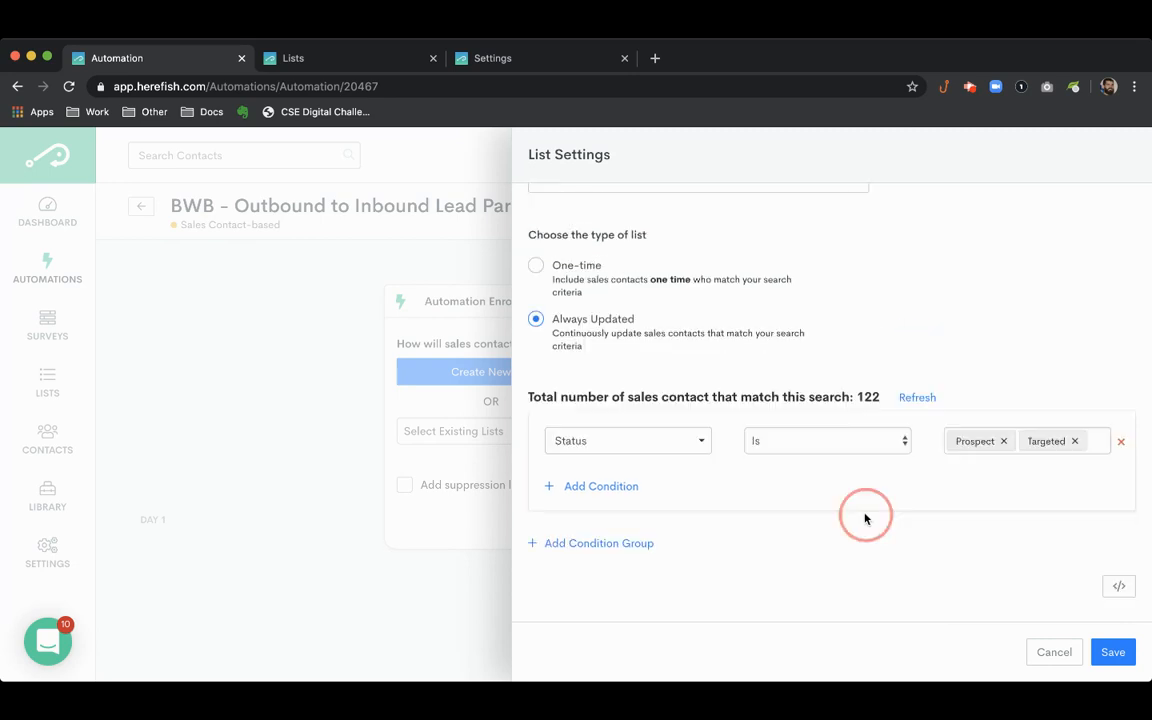
- Add an And condition requiring Company Status to be Target or Qualified
left_click(590, 492)
left_click(625, 479)
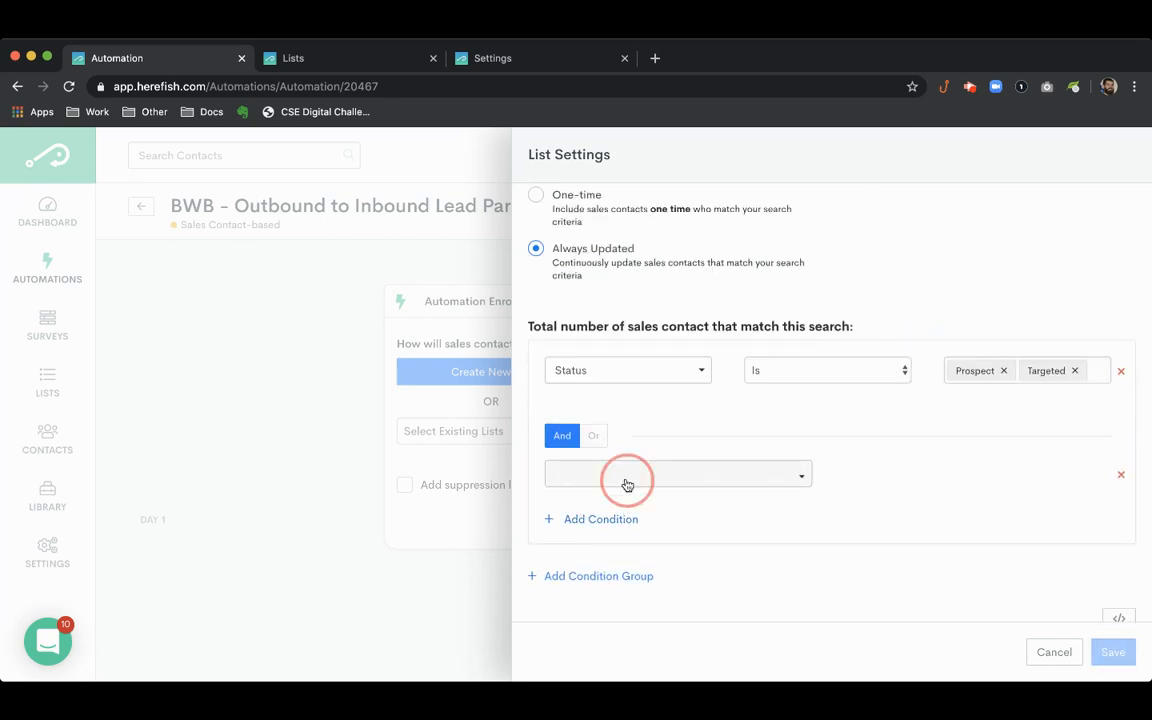
type("company")
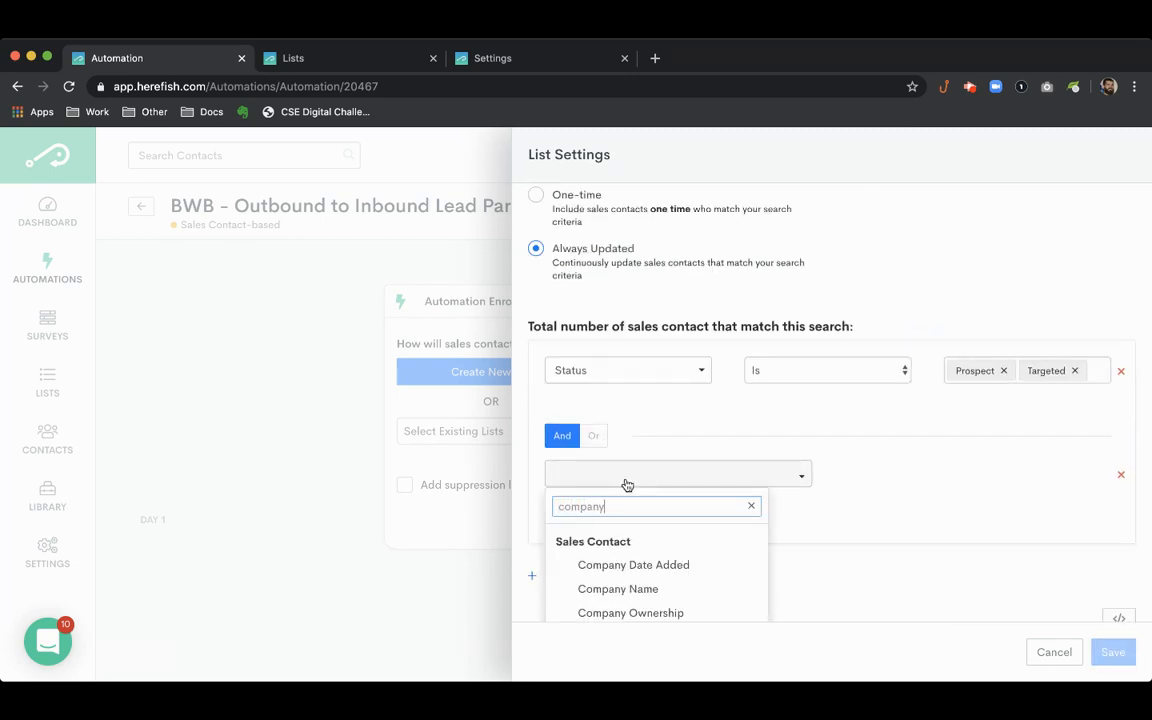
scroll(656, 571, "down", 2)
left_click(620, 609)
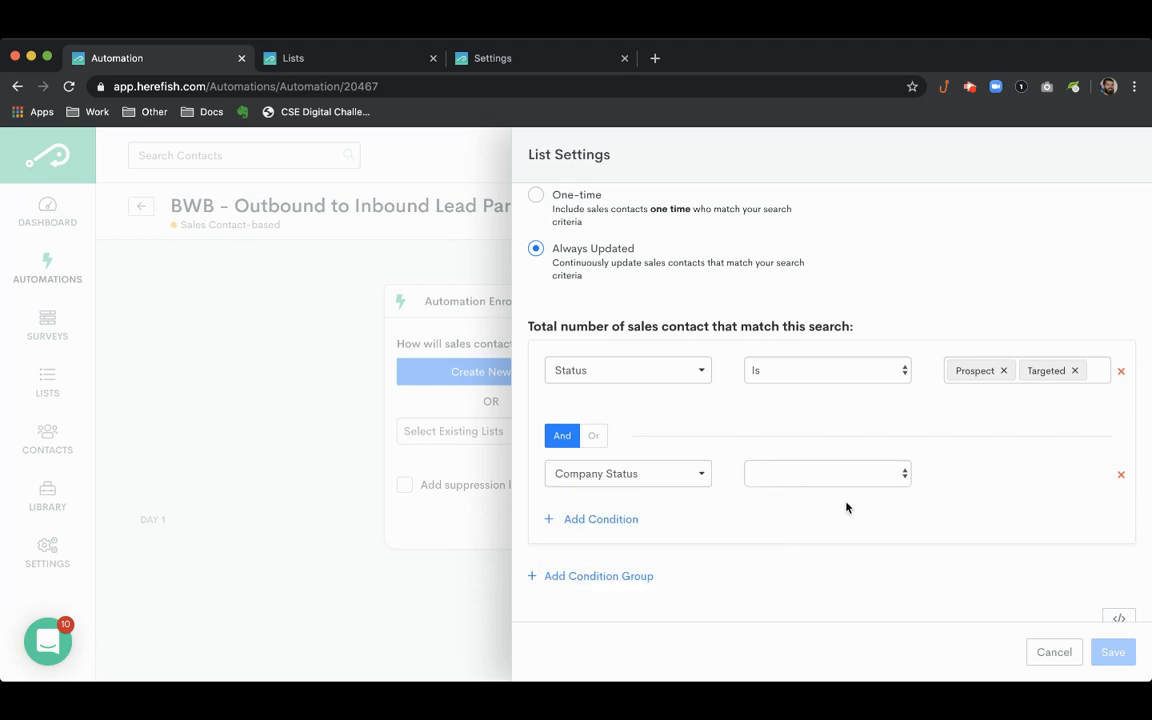
left_click(980, 477)
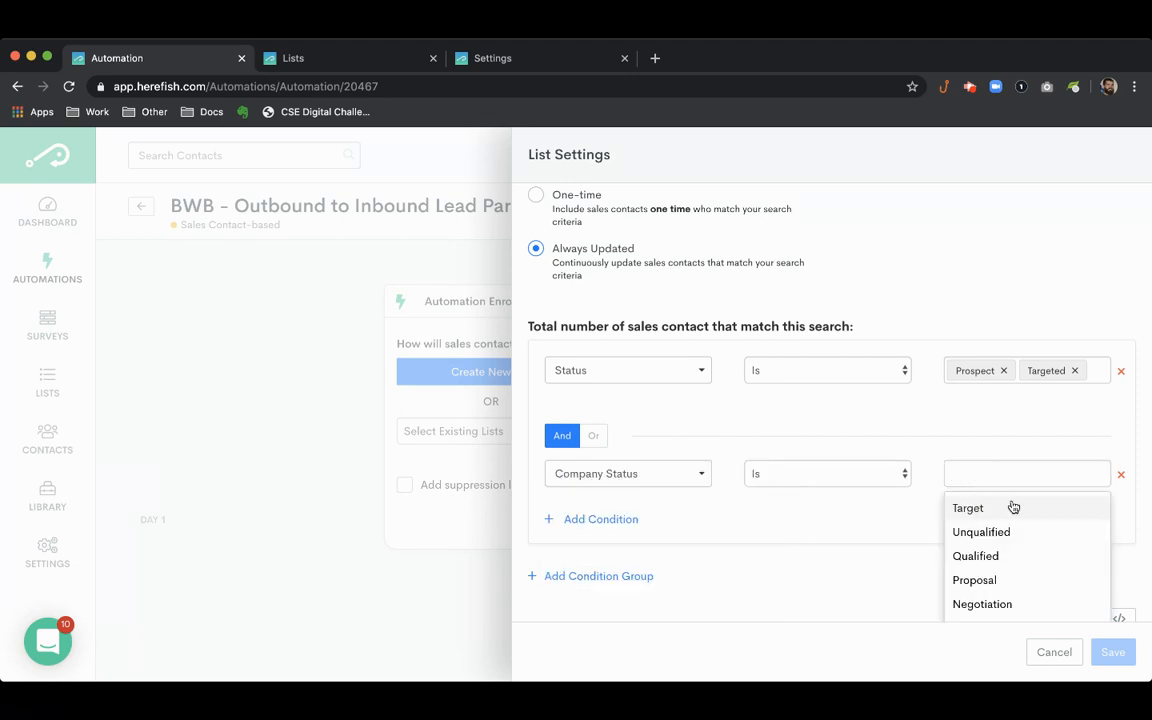
left_click(1013, 509)
left_click(1019, 555)
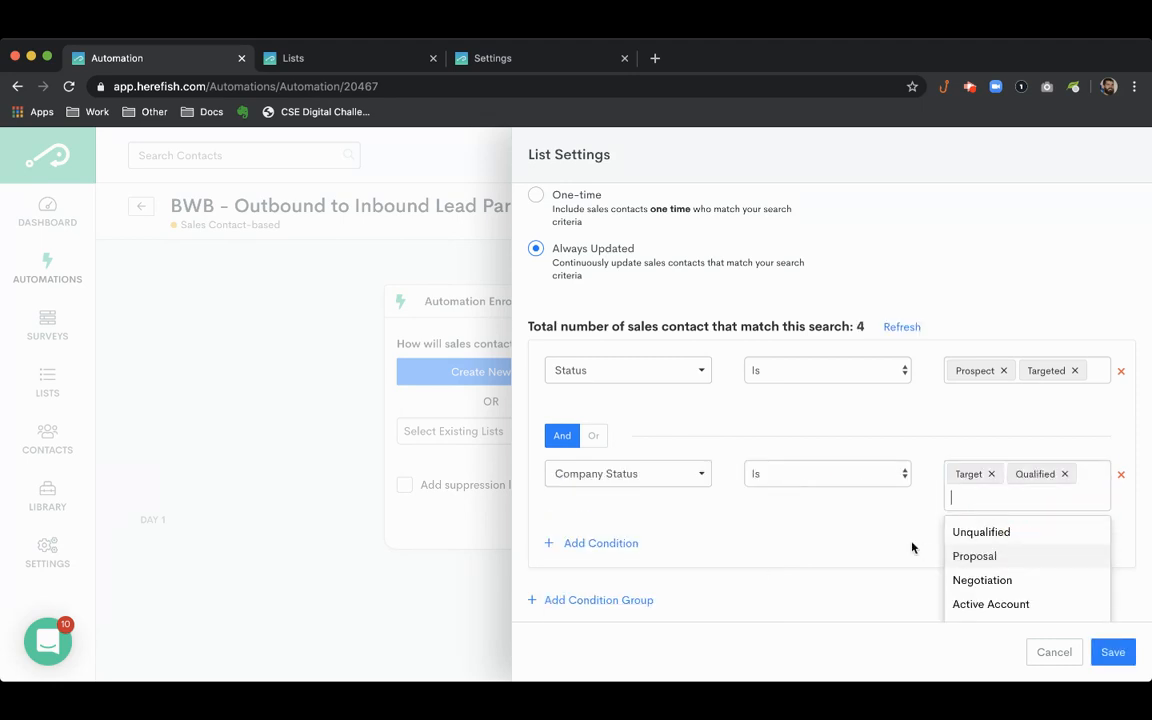
scroll(893, 540, "down", 1)
scroll(893, 540, "down", 1)
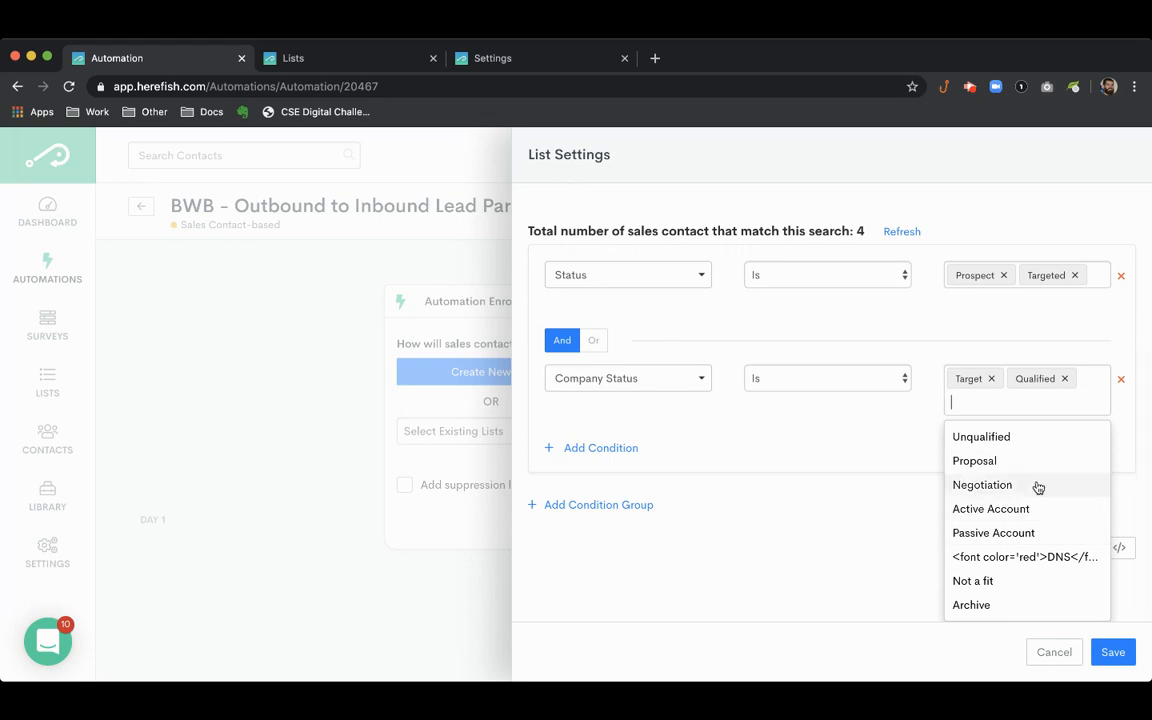
- Save the new list and save the automation enrollment that uses it
scroll(846, 522, "up", 1)
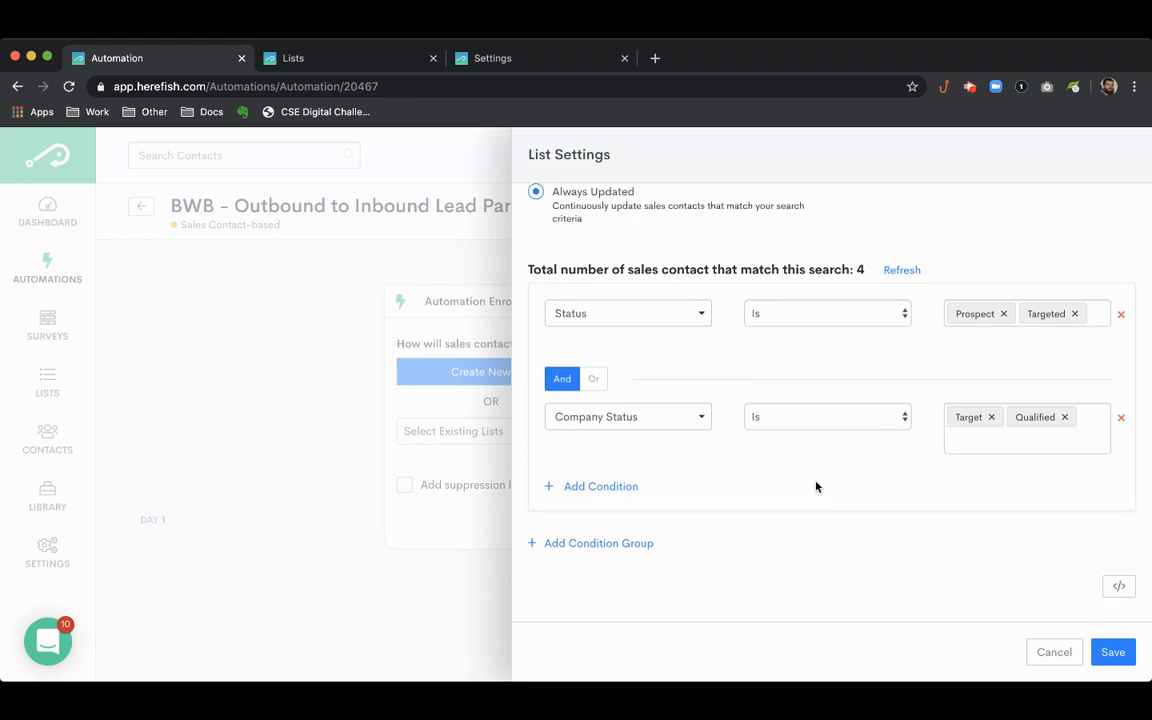
scroll(818, 486, "up", 2)
scroll(816, 487, "up", 3)
left_click(1113, 652)
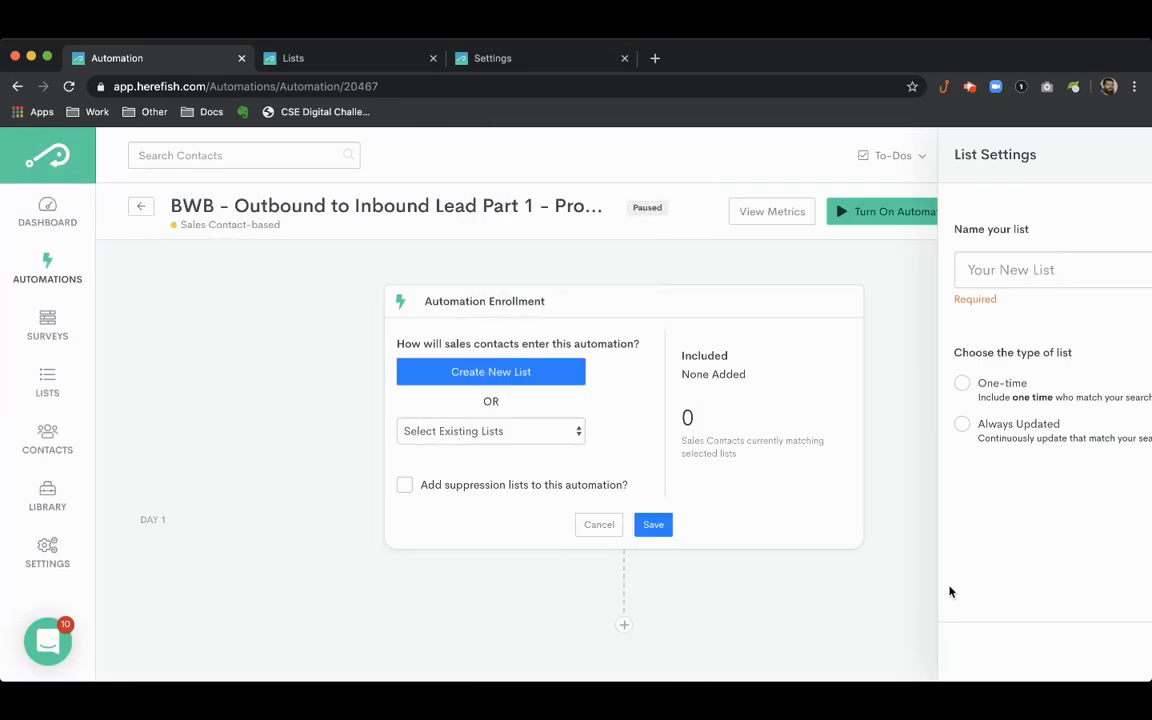
left_click(656, 526)
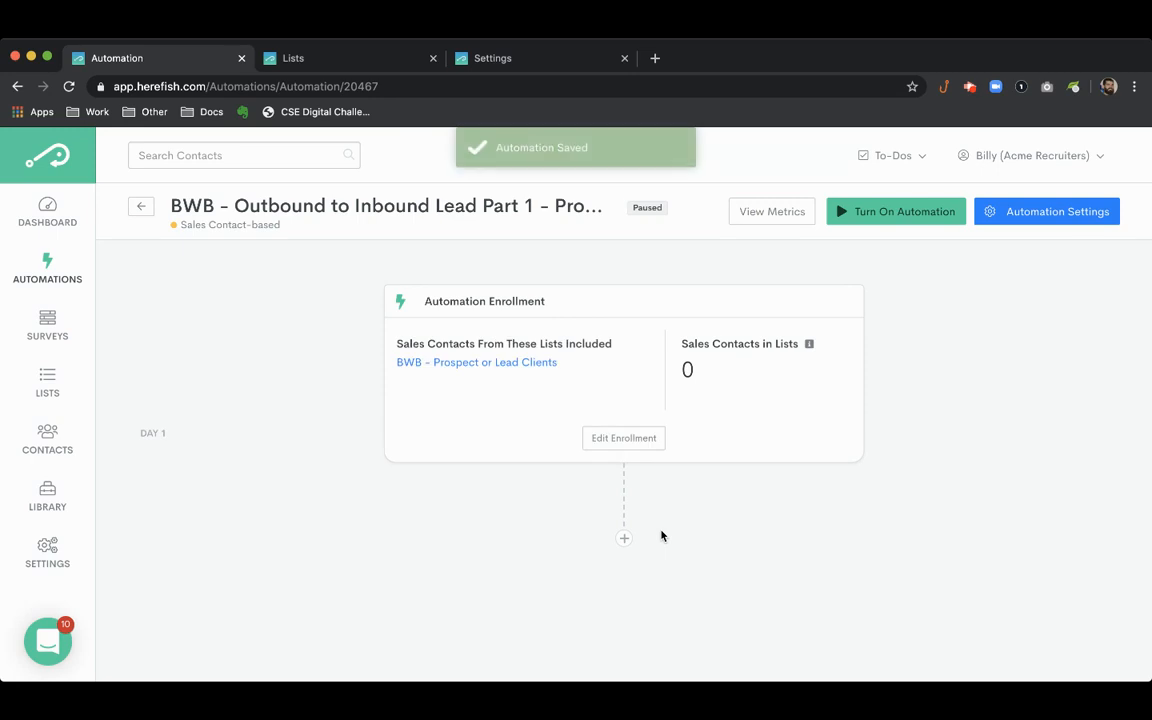
- Add a Send Email step using a from-scratch drag-and-drop email with subject "Value Based Message #1", sent from Sales Contact Owner
left_click(625, 540)
scroll(660, 543, "down", 2)
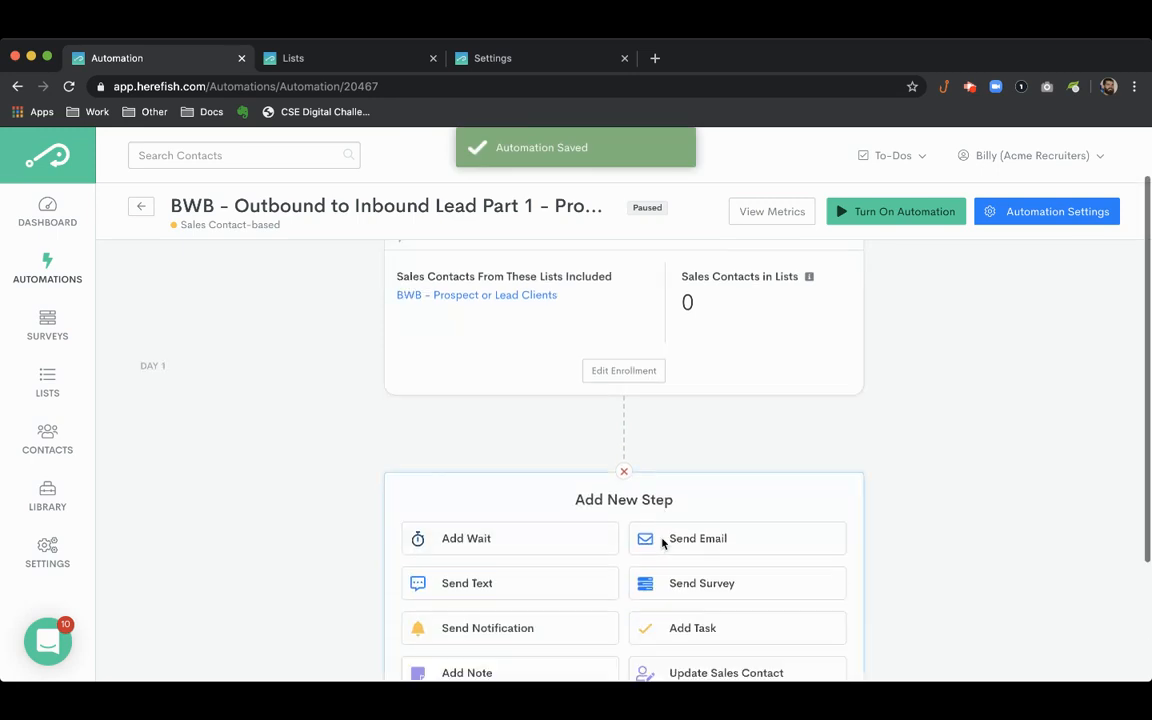
left_click(713, 471)
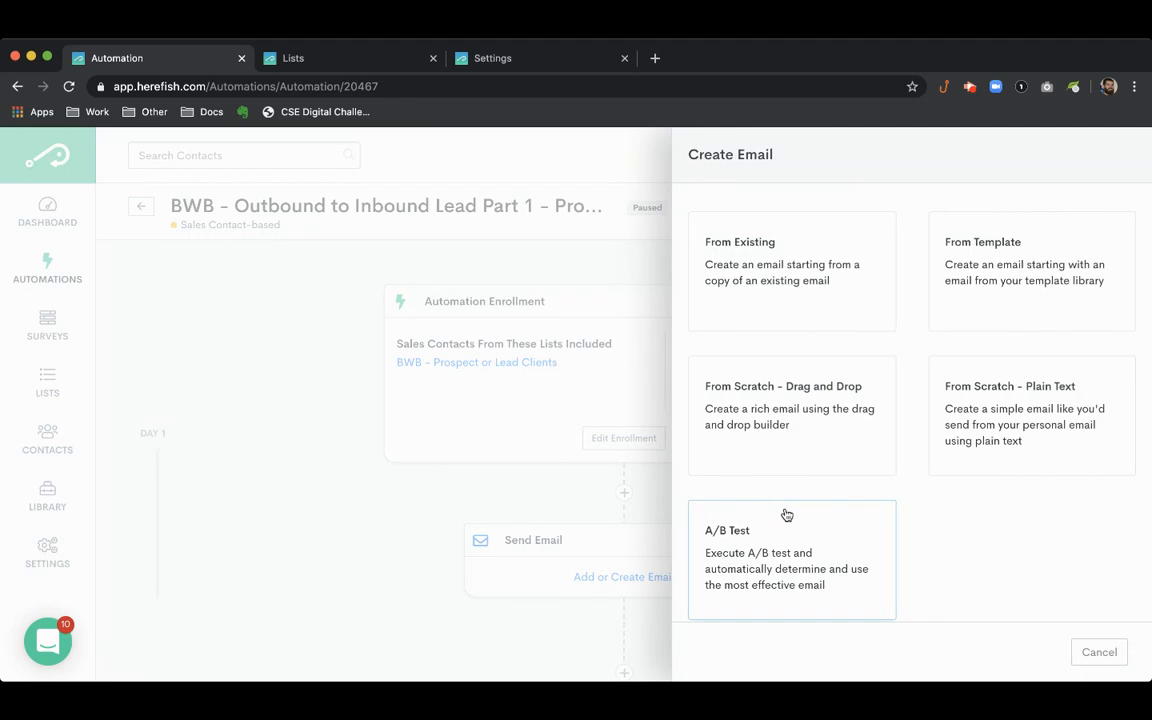
left_click(824, 431)
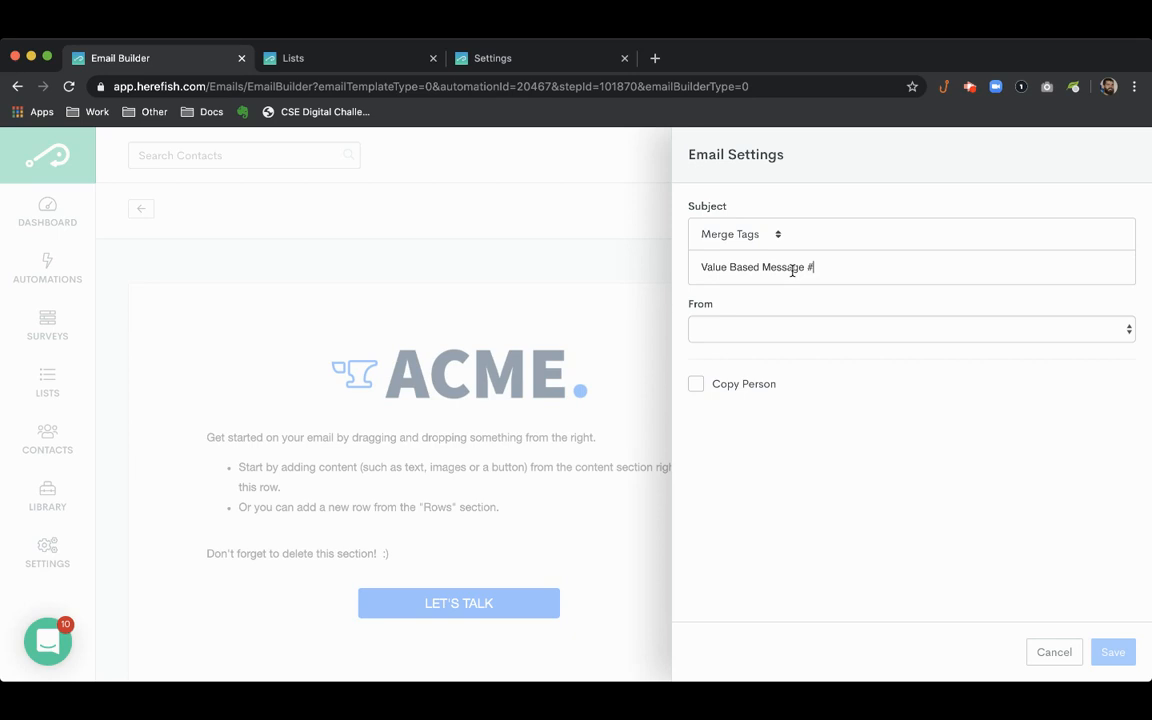
left_click(772, 347)
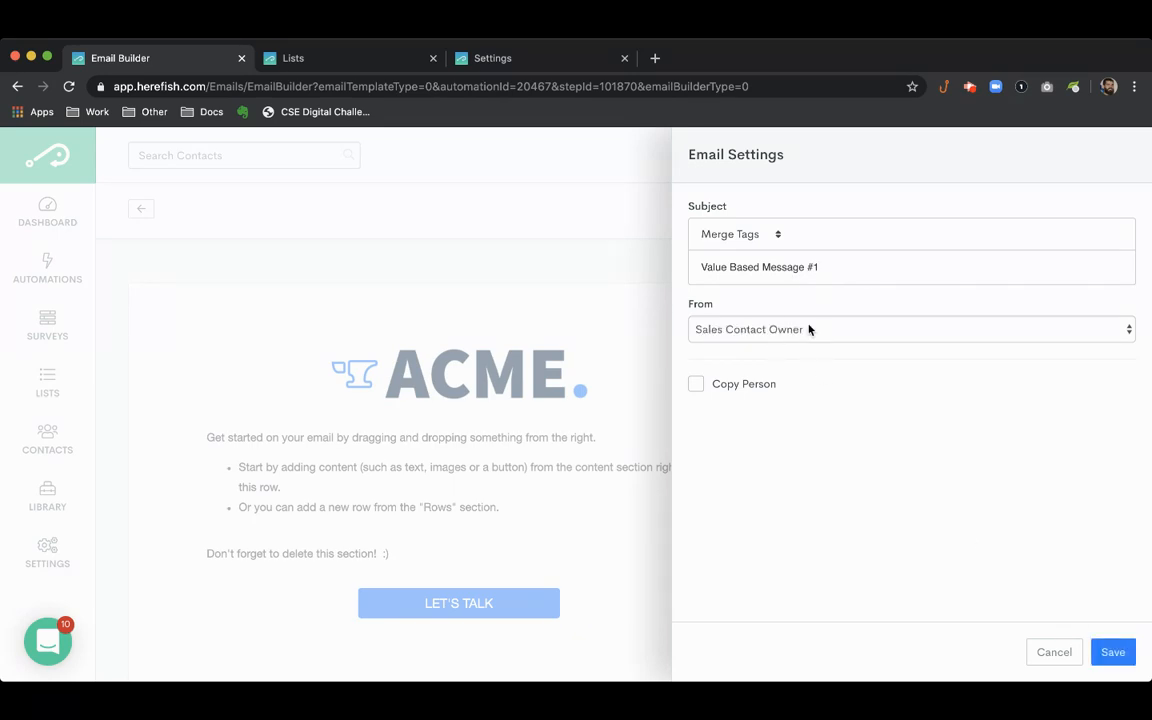
left_click(1113, 652)
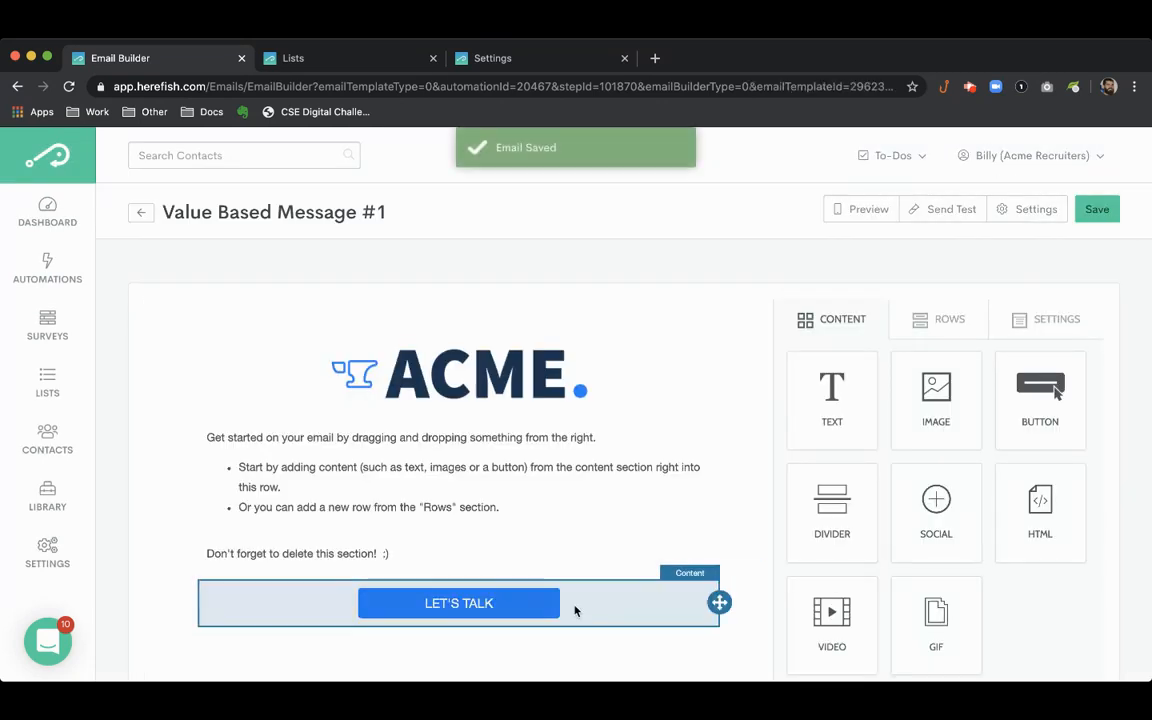
- Change the email's "LET'S TALK" button text to "Call To Action"
left_click(506, 607)
triple_click(509, 604)
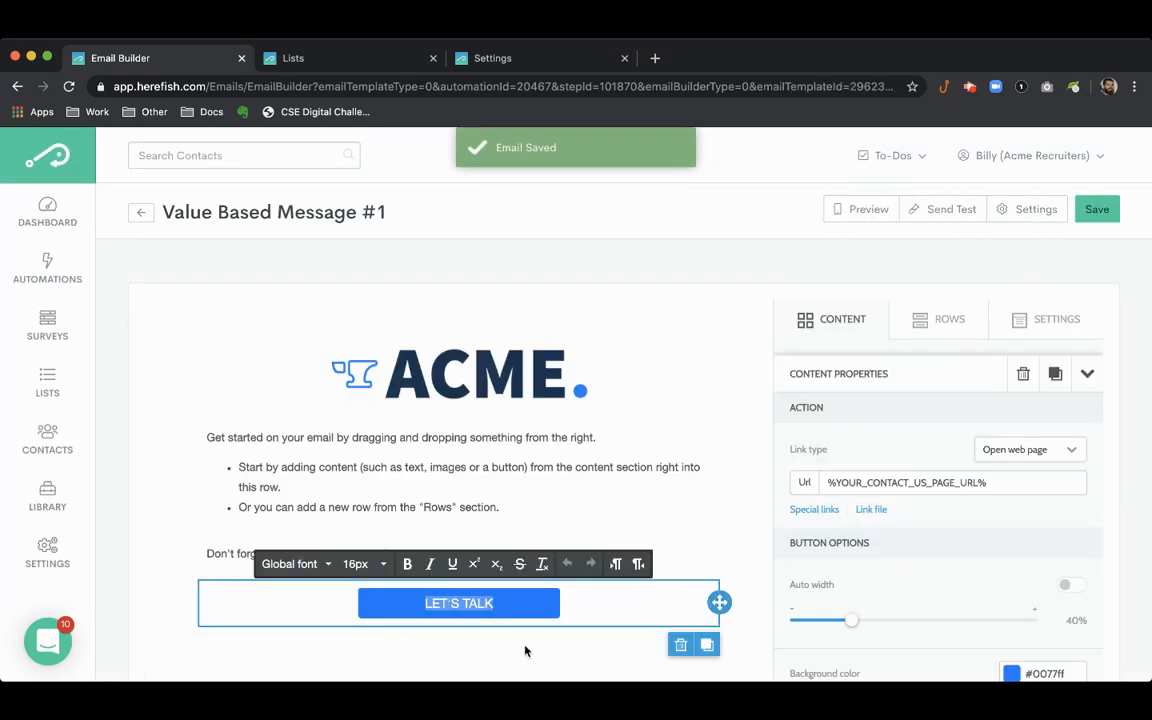
type("CA")
key("BackSpace")
type("all To Action")
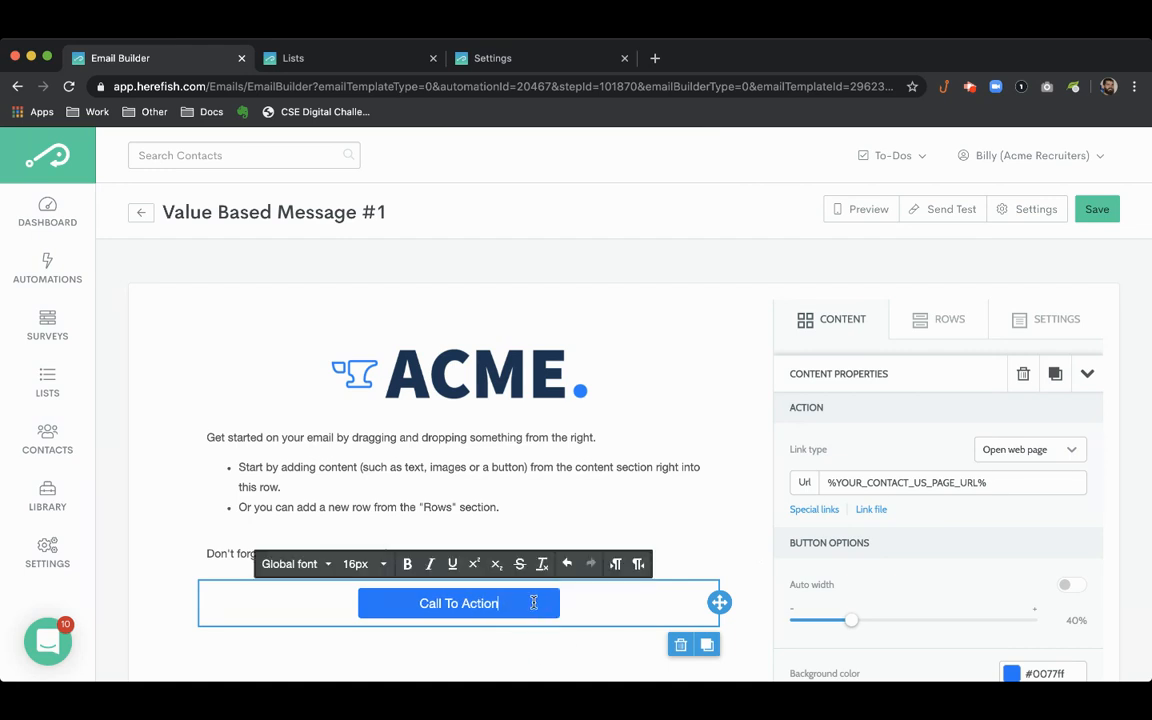
- Replace the Call To Action button's link URL with websiteURL.com/?Action
left_click_drag(988, 485, 802, 485)
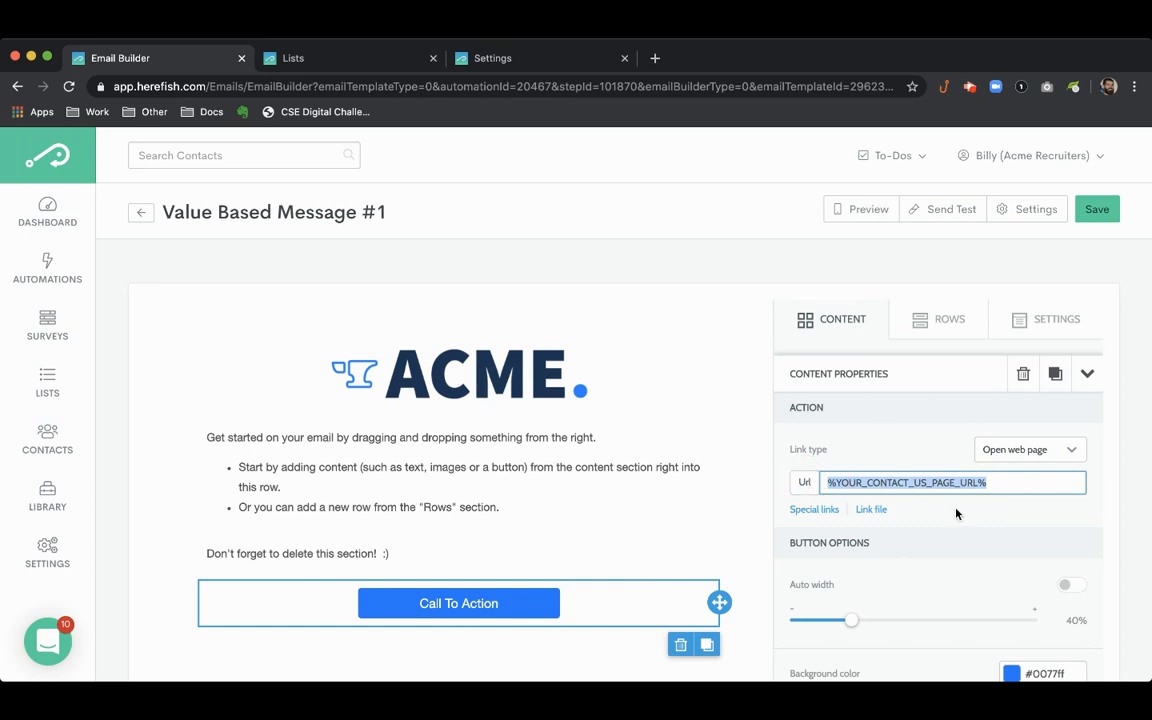
type("www")
key("BackSpace")
key("BackSpace")
key("BackSpace")
type("website")
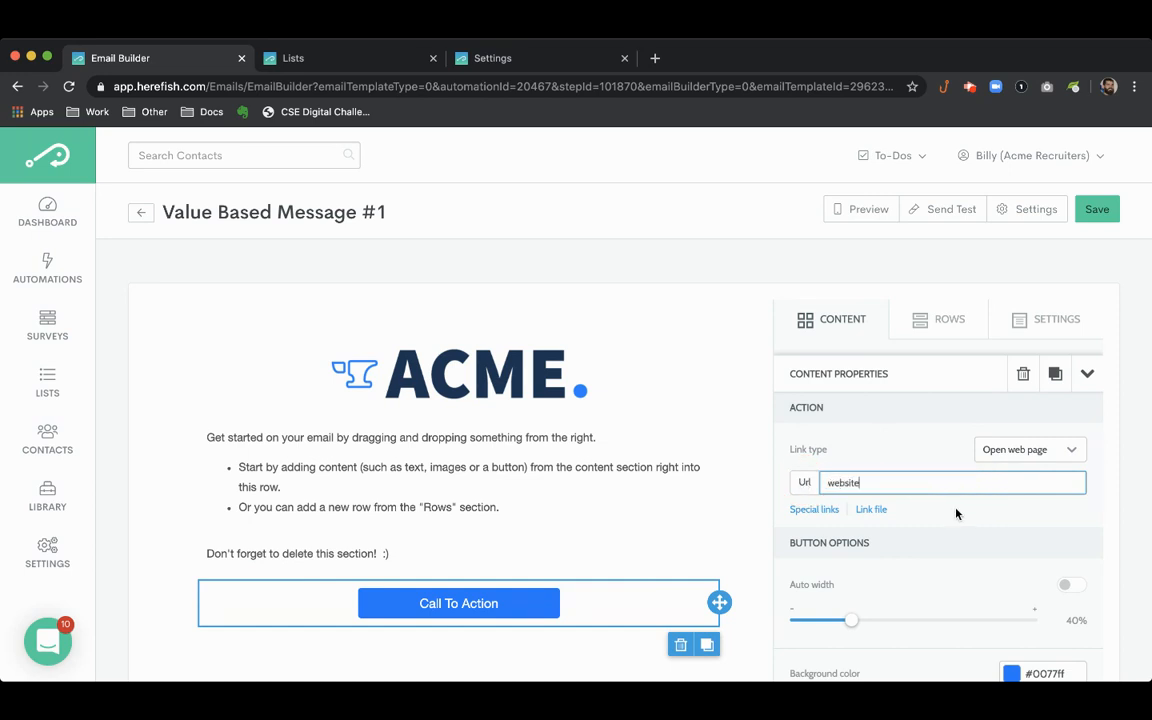
type("URL.com/")
type("?")
type("ACtino")
key("BackSpace")
key("BackSpace")
key("BackSpace")
type("ction")
- Save the email and return to the automation
left_click(1097, 210)
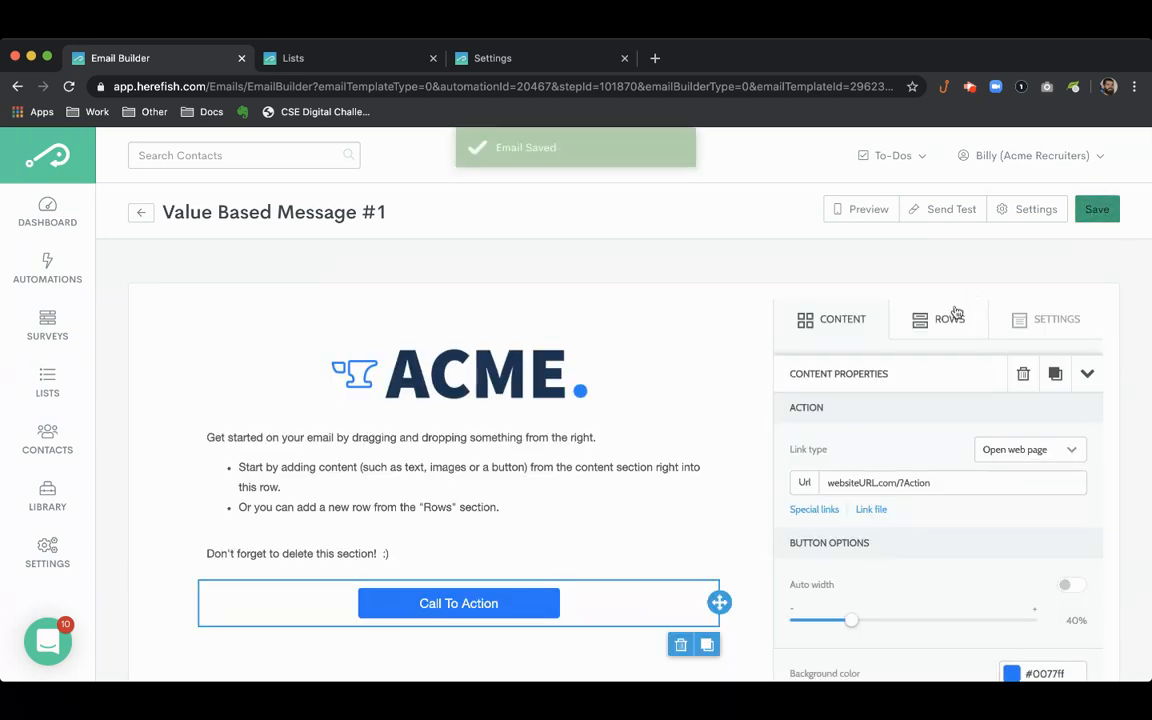
left_click(213, 265)
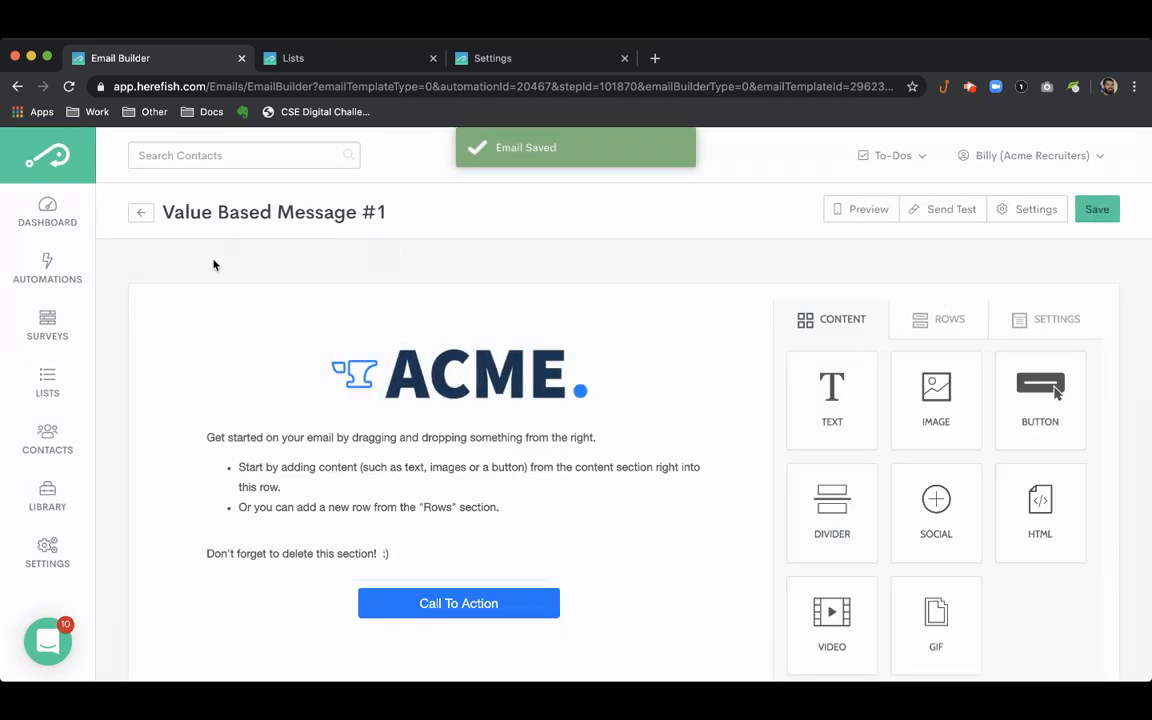
left_click(141, 212)
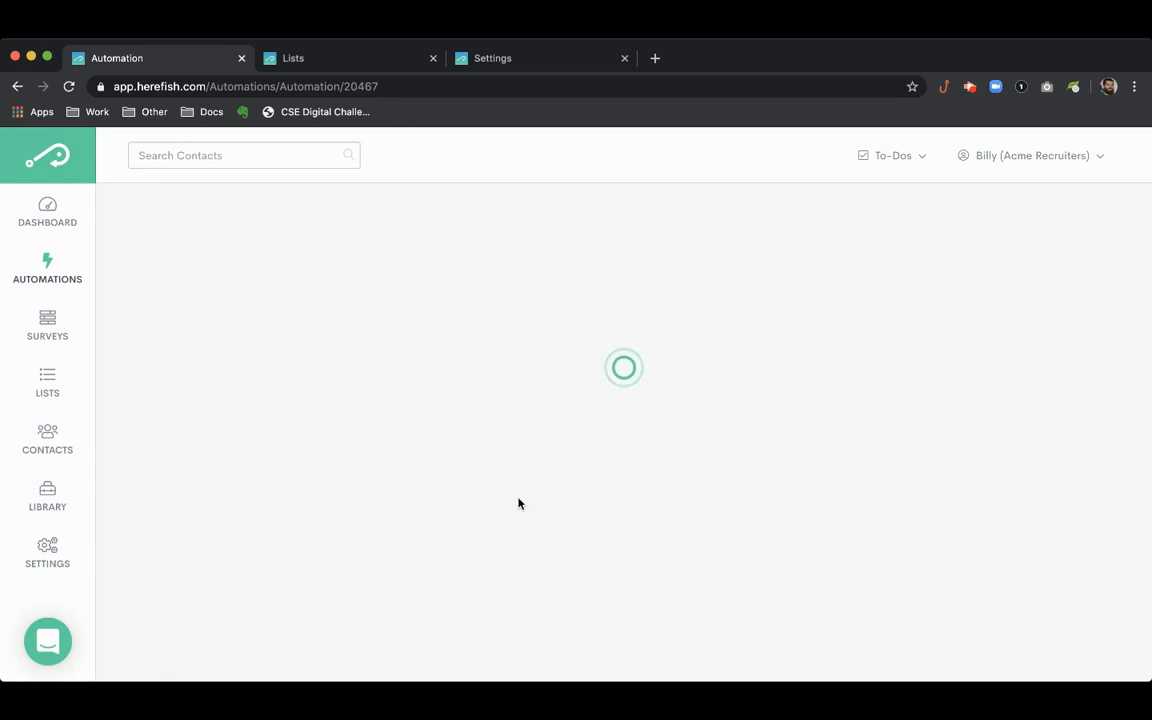
- Add a Wait step of 2 weeks after the Value Based Message #1 email
scroll(561, 512, "down", 2)
left_click(624, 604)
left_click(550, 414)
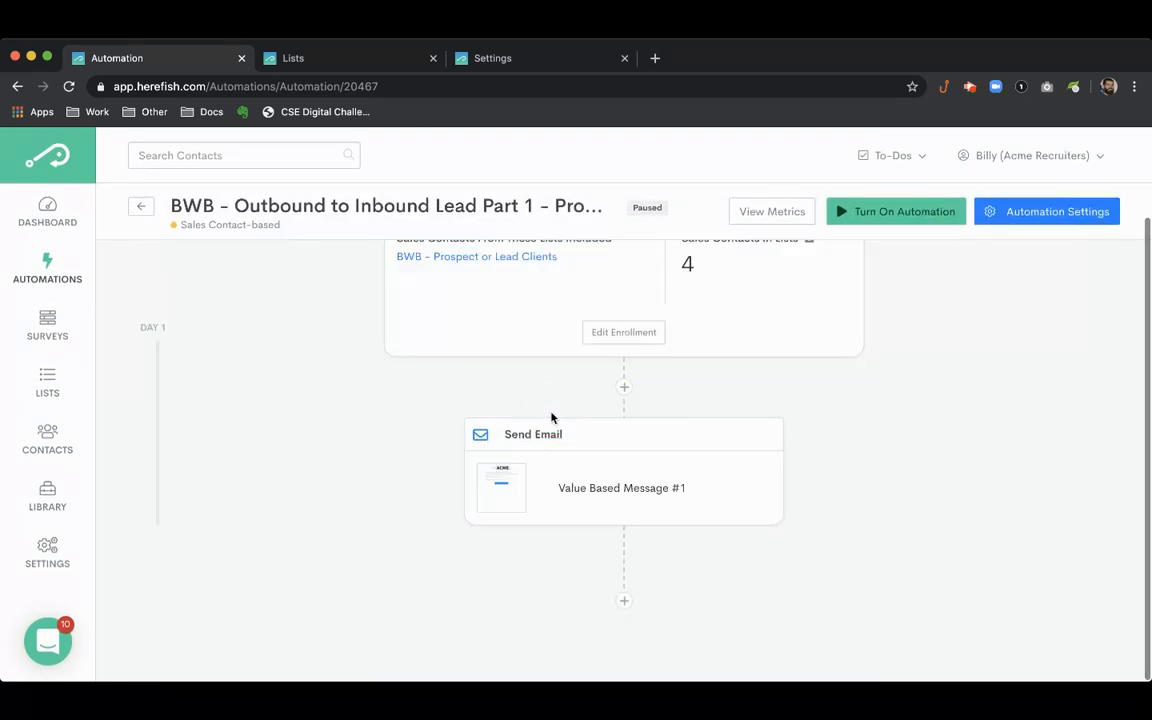
left_click_drag(620, 460, 584, 466)
type("2")
left_click(829, 506)
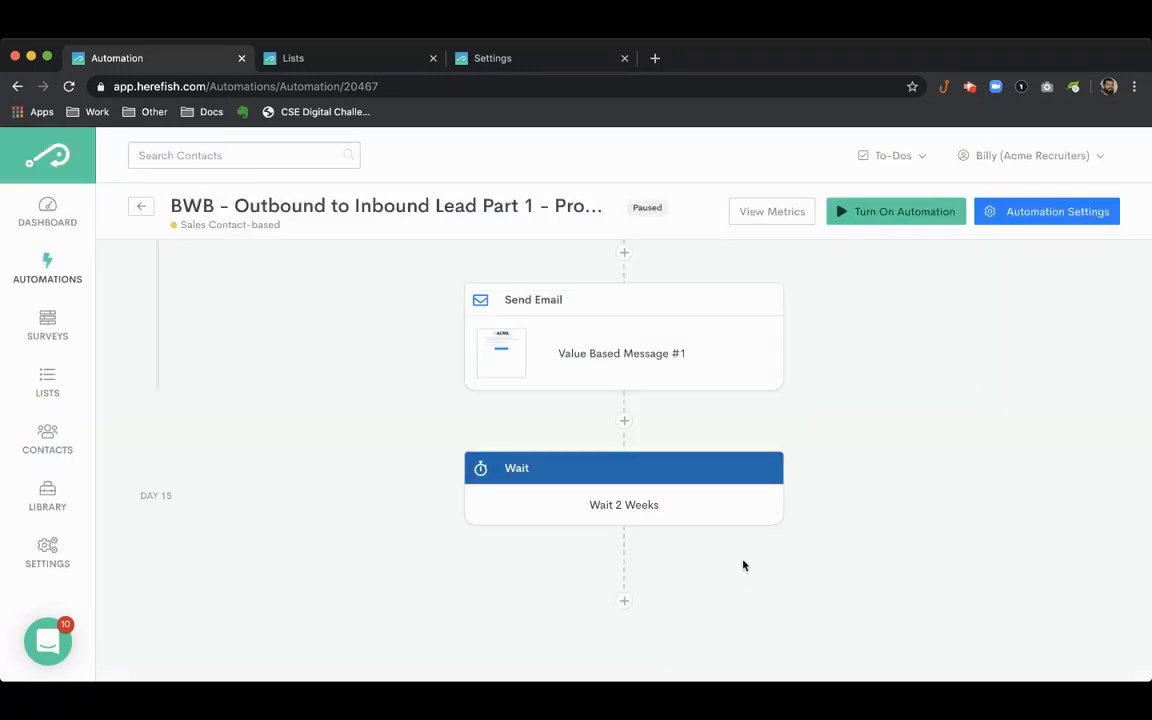
- Change the Wait step after Value Based Message #1 to 1 week and save it
left_click(636, 535)
double_click(599, 458)
type("1")
left_click(832, 508)
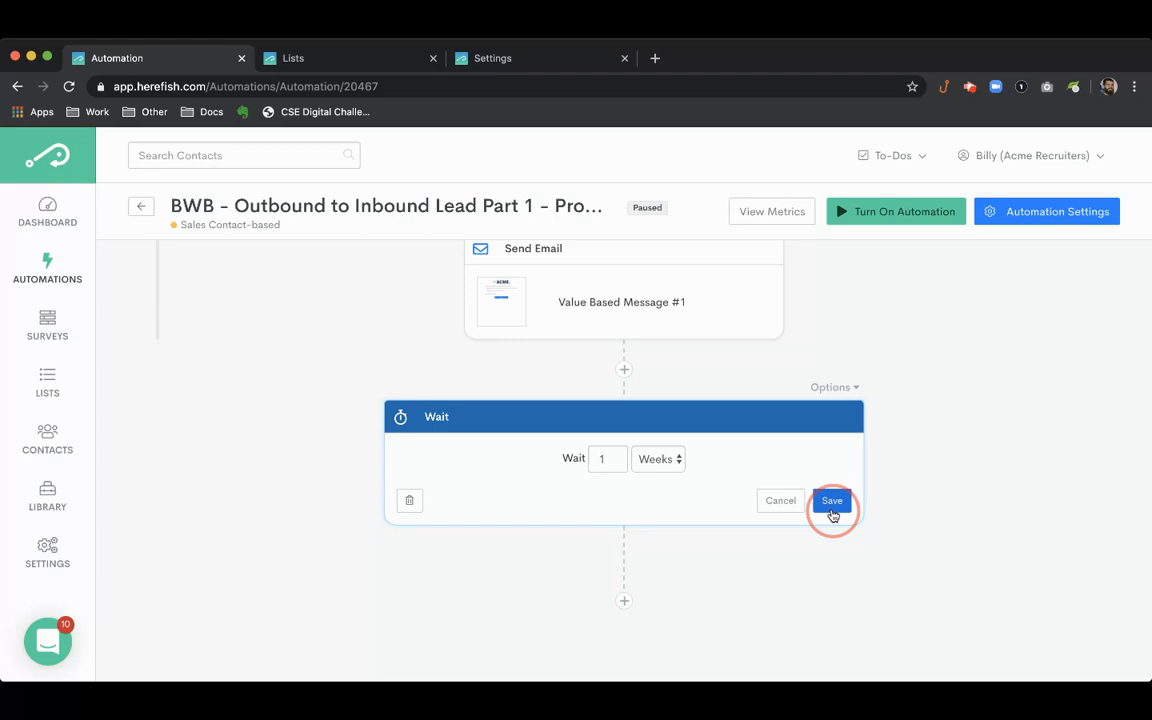
- Add a Send Email step after the 1-week wait, copied from the existing Value Based Message #1 email in the Prospect Funnel automation
left_click(627, 606)
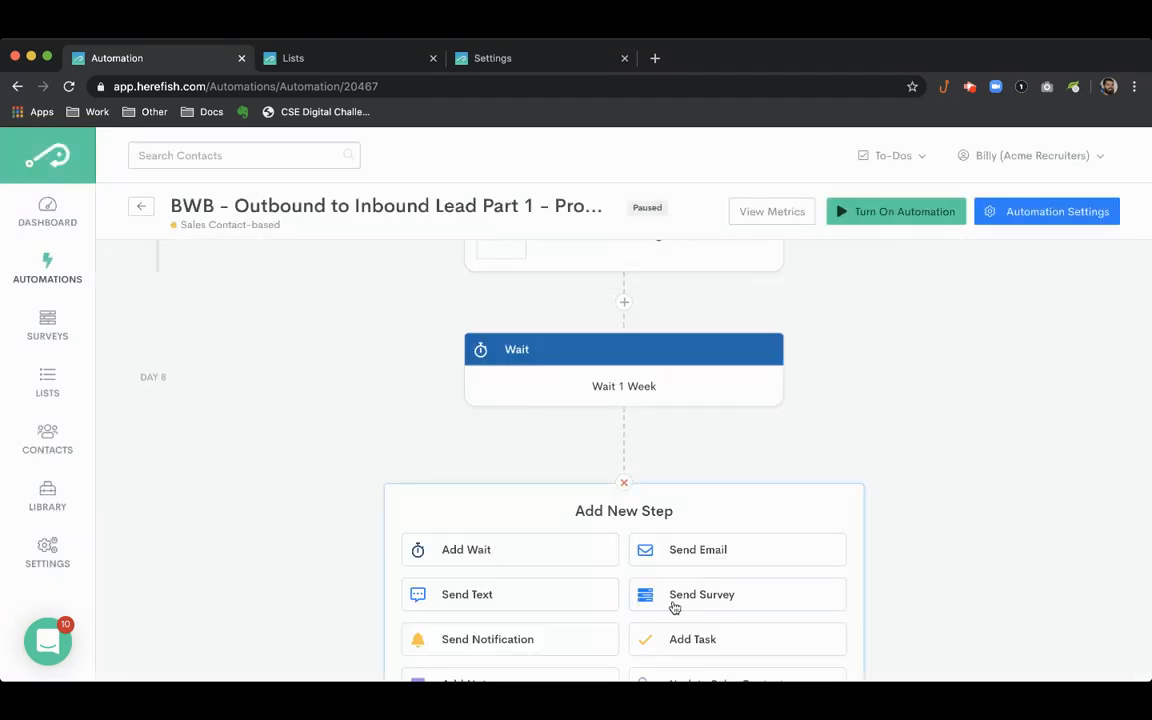
left_click(723, 551)
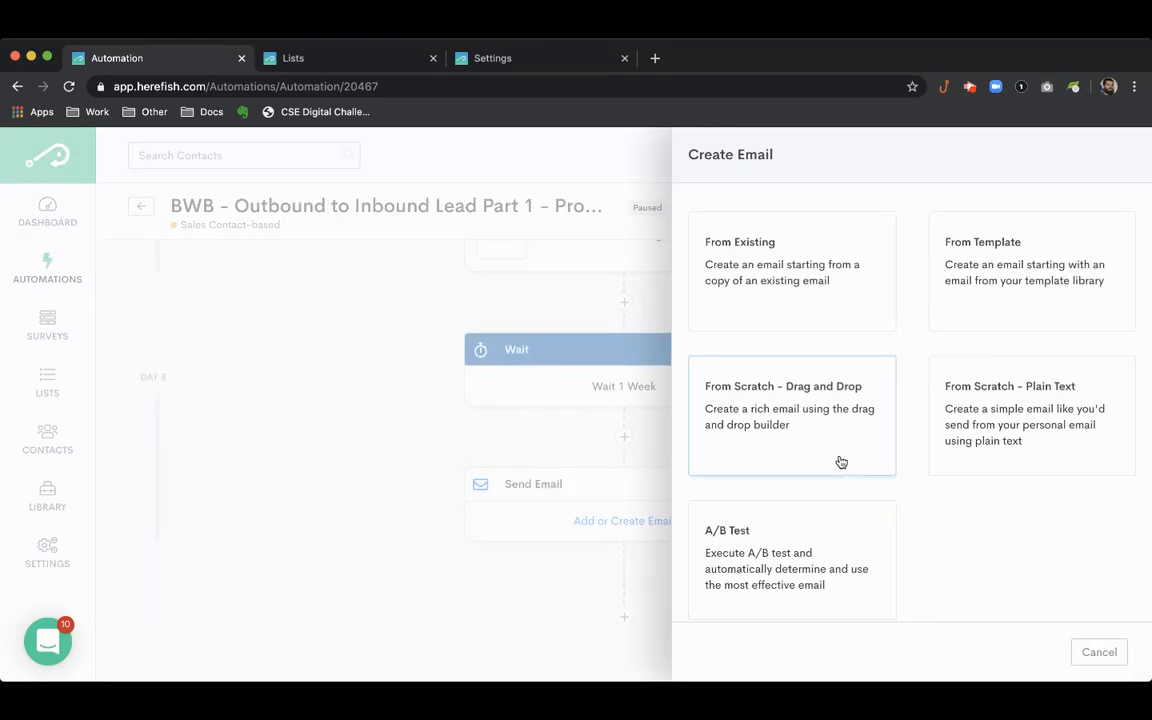
left_click(820, 262)
left_click(819, 396)
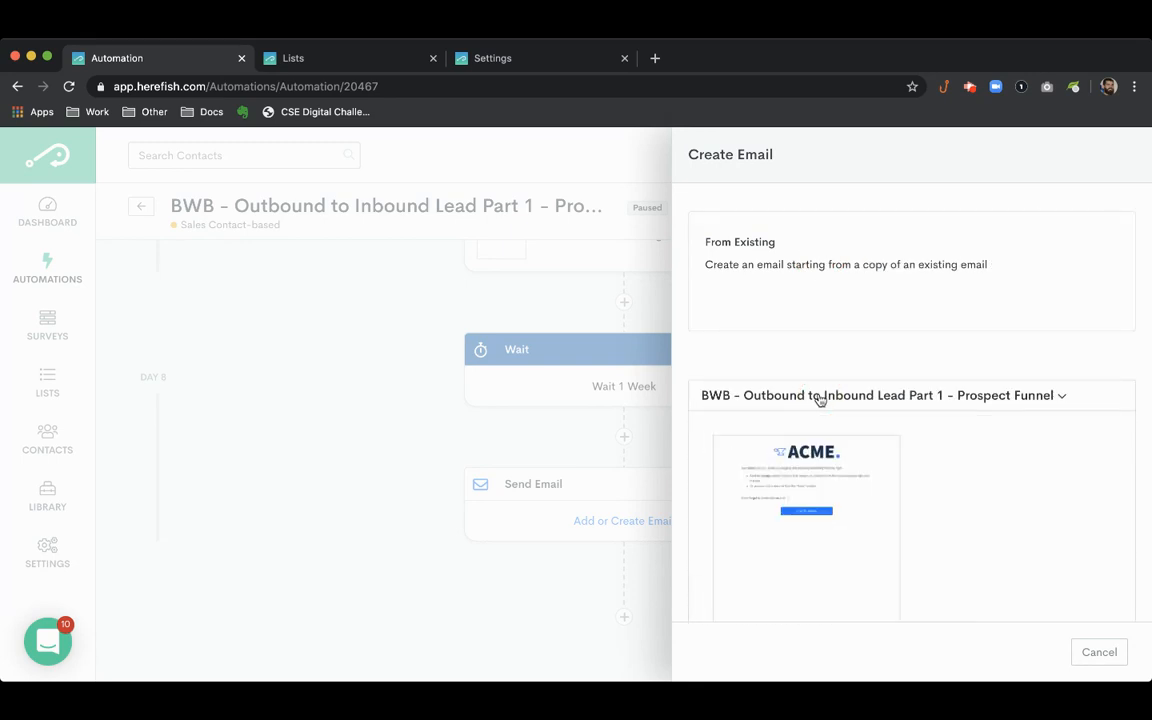
left_click(813, 479)
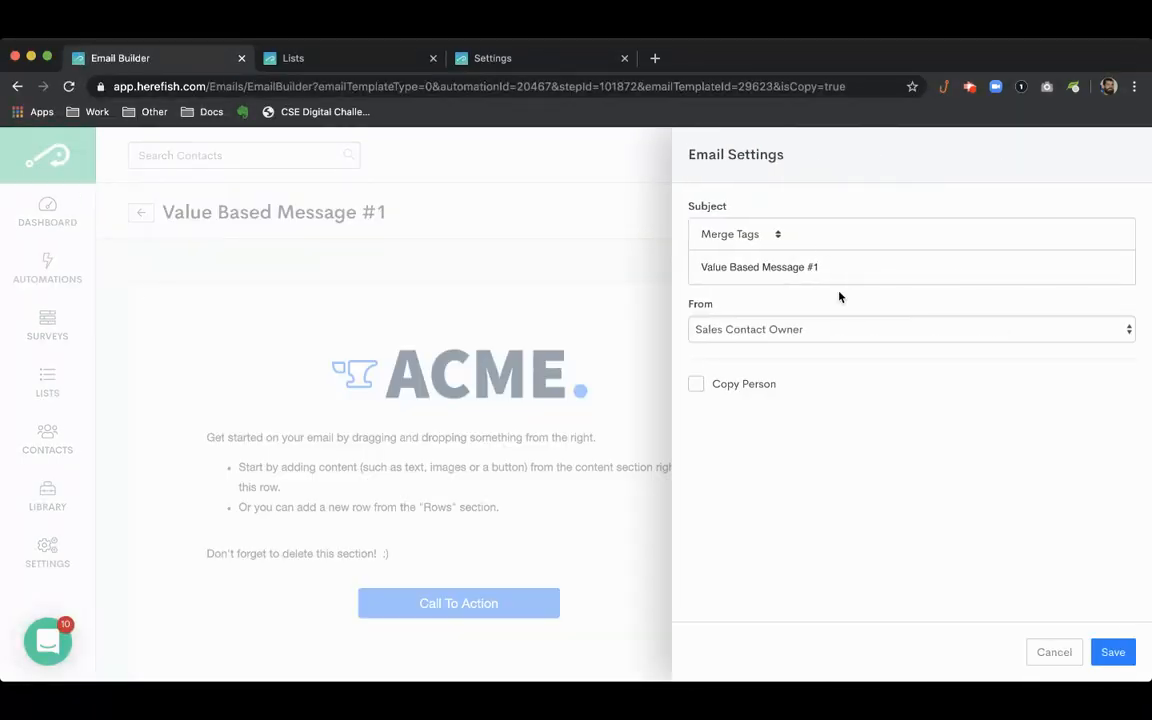
- Set the copied email's subject to "Value Based Message #2", save it and return to the automation
left_click(833, 269)
key("BackSpace")
type("2")
left_click(1113, 652)
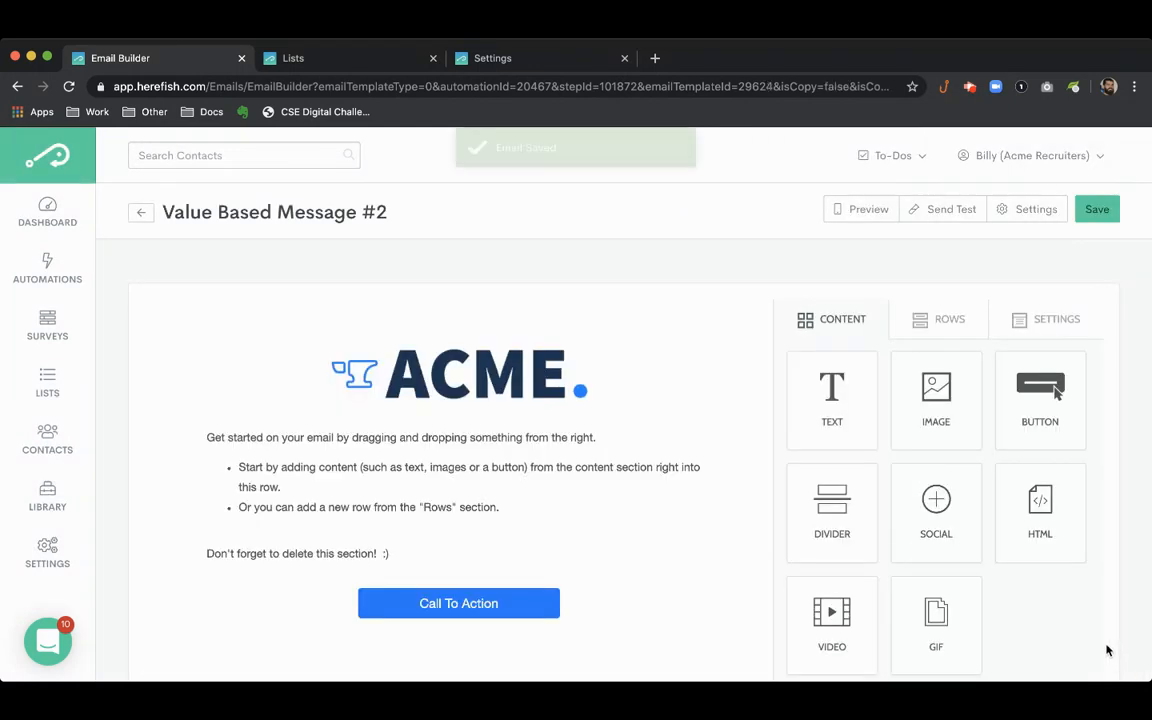
left_click(140, 211)
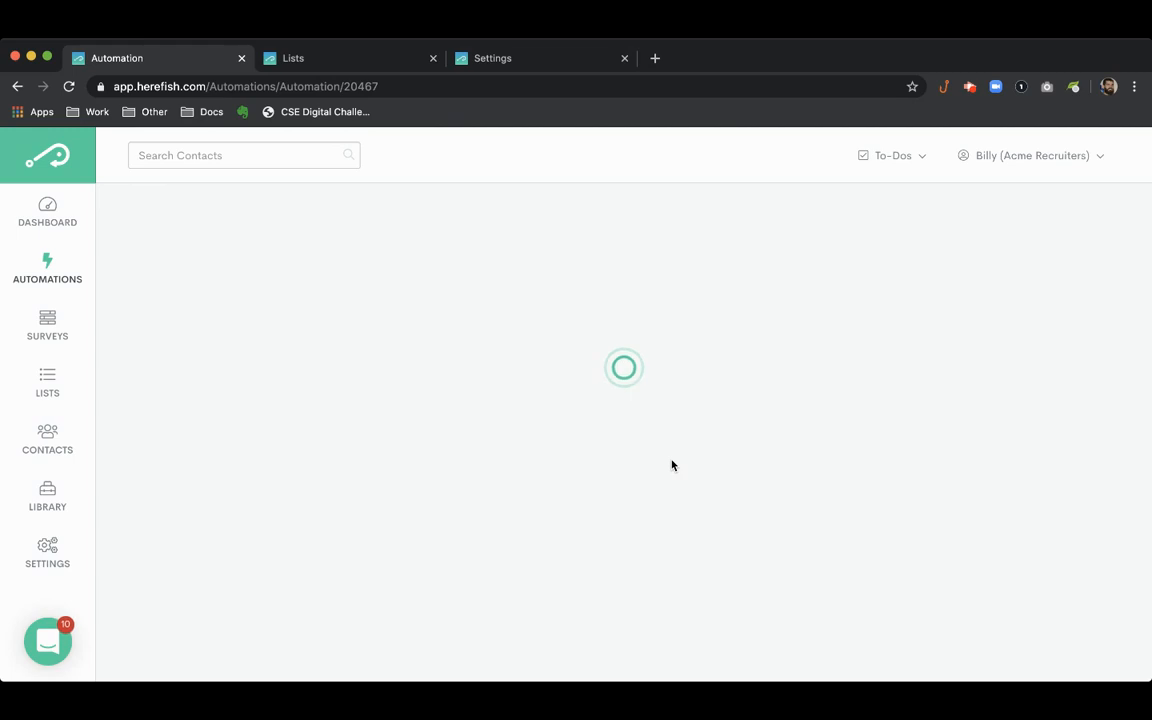
- Add a Wait step of 1 week after the Value Based Message #2 email
scroll(672, 465, "down", 5)
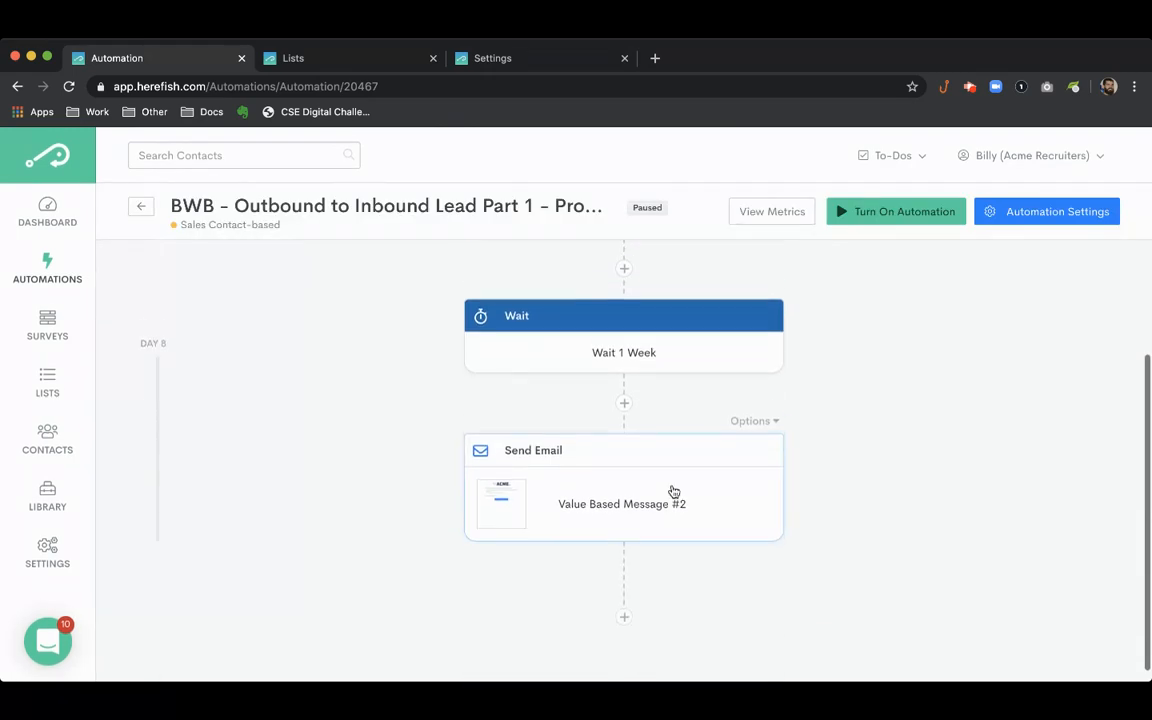
left_click(625, 604)
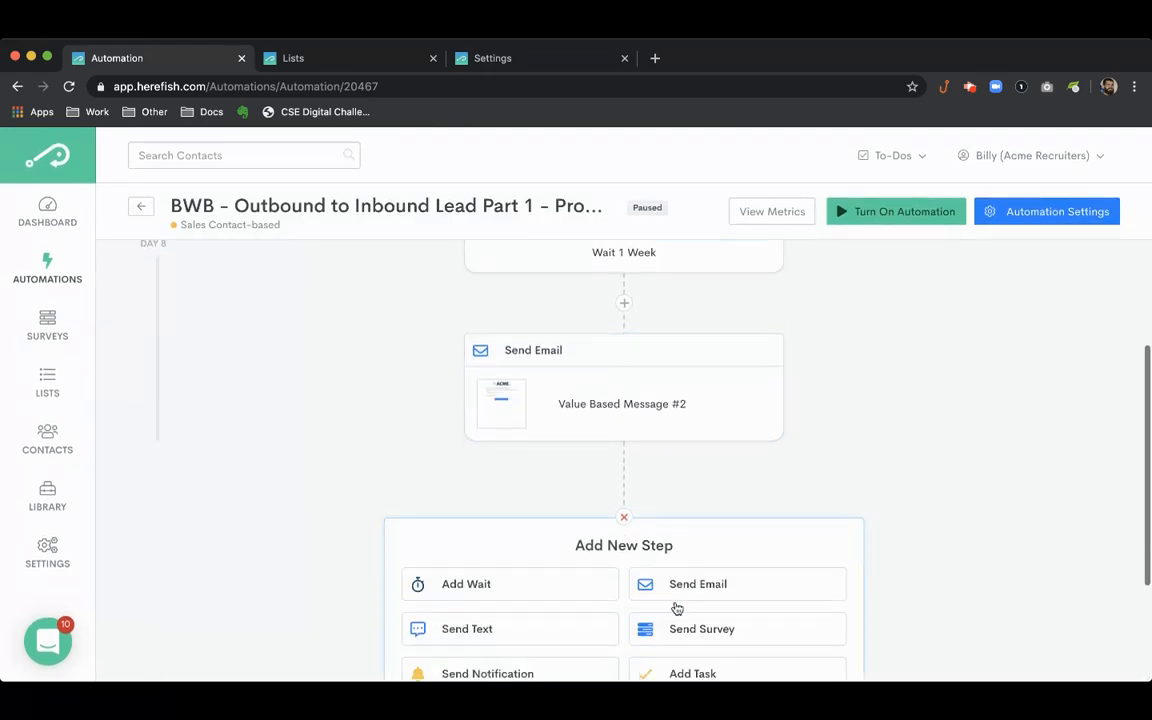
left_click(561, 543)
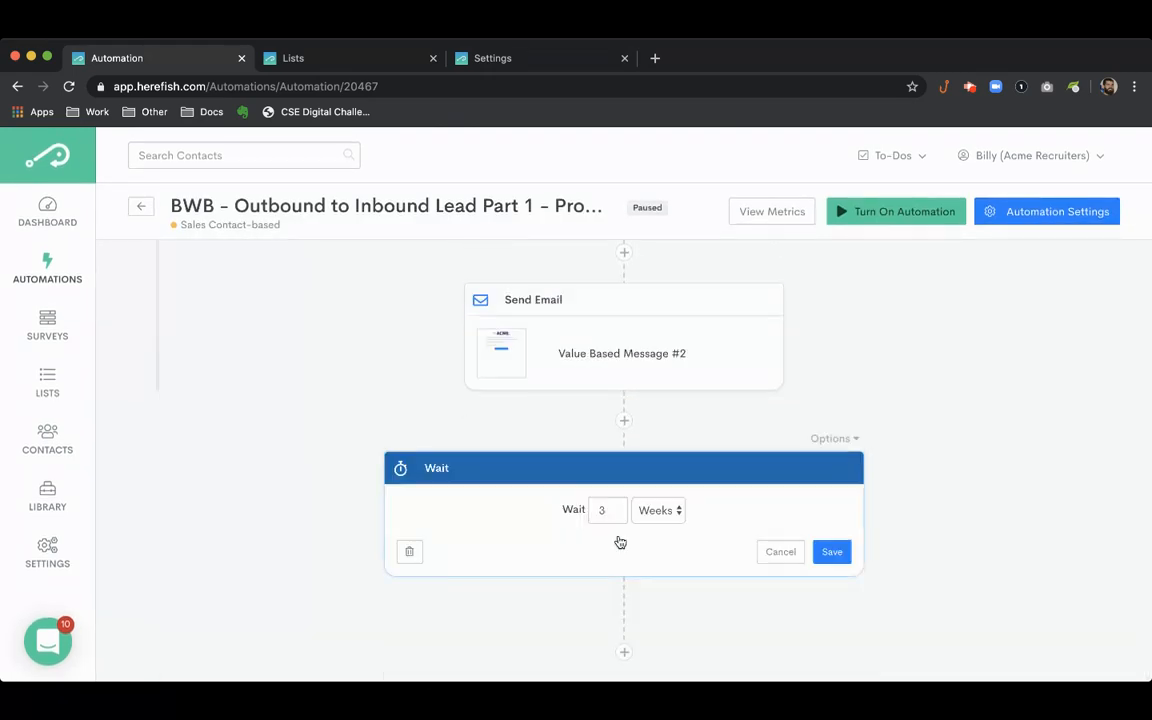
double_click(609, 458)
type("1")
left_click(831, 500)
- Add a Send Email step after the second 1-week wait, copied from the existing Value Based Message #1 email
scroll(752, 530, "up", 2)
scroll(751, 530, "down", 2)
left_click(626, 605)
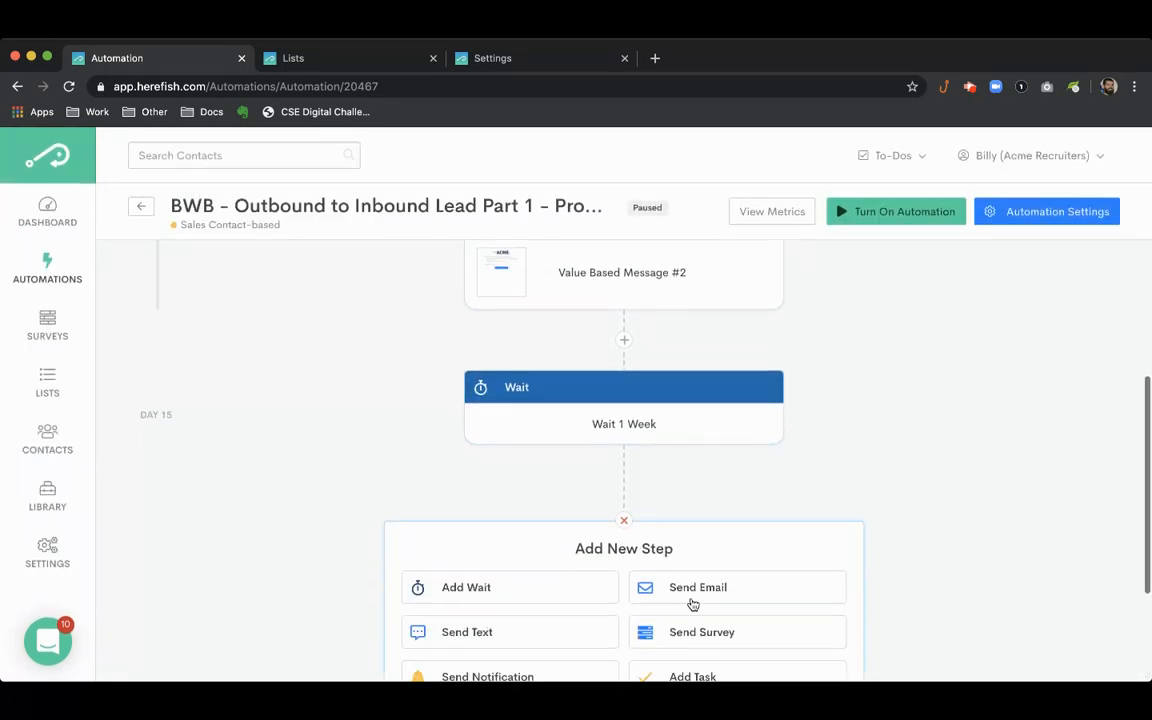
left_click(711, 566)
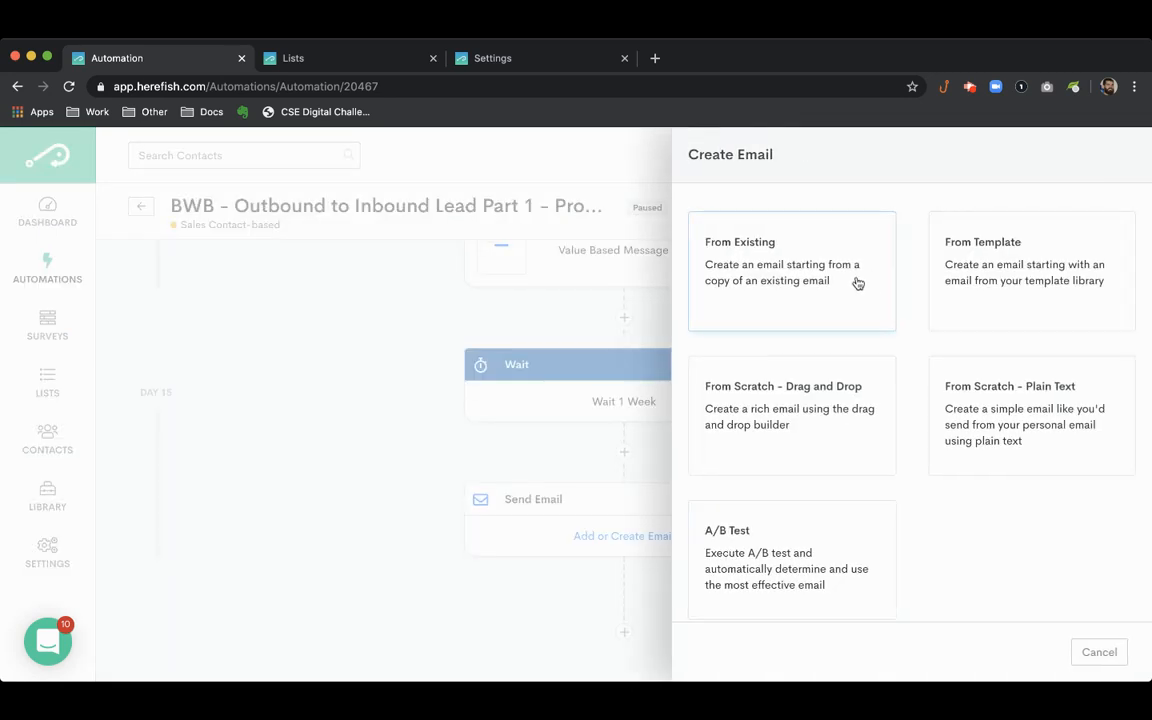
left_click(857, 284)
left_click(845, 393)
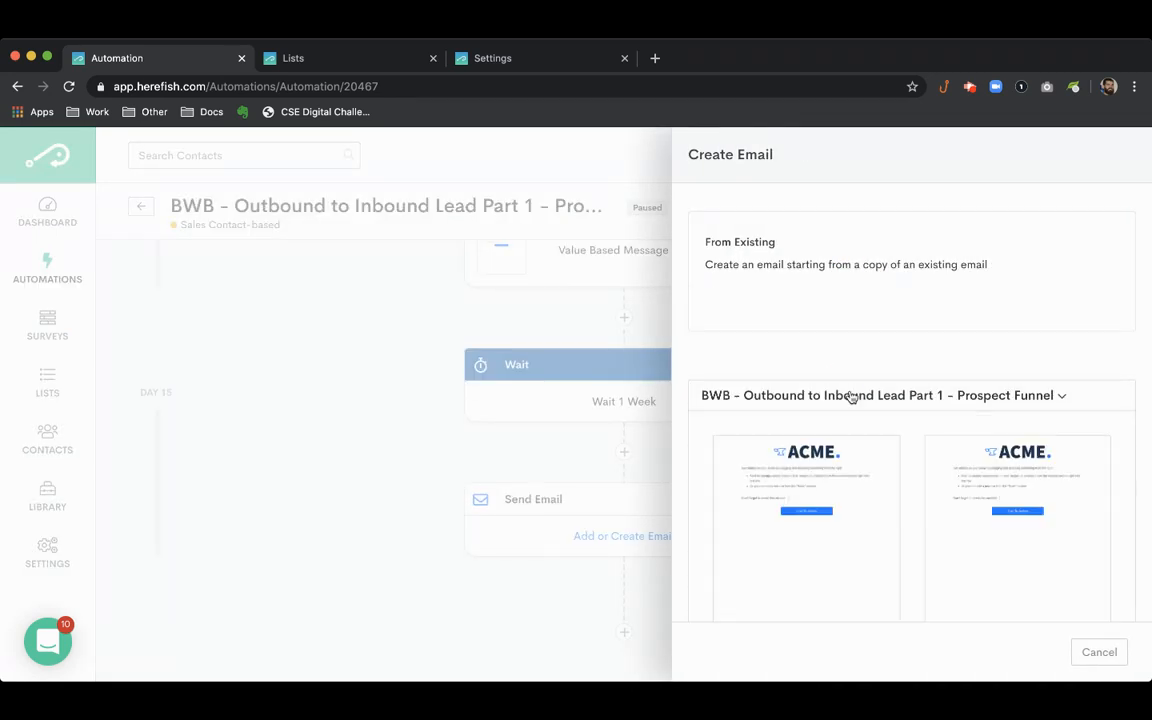
left_click(963, 471)
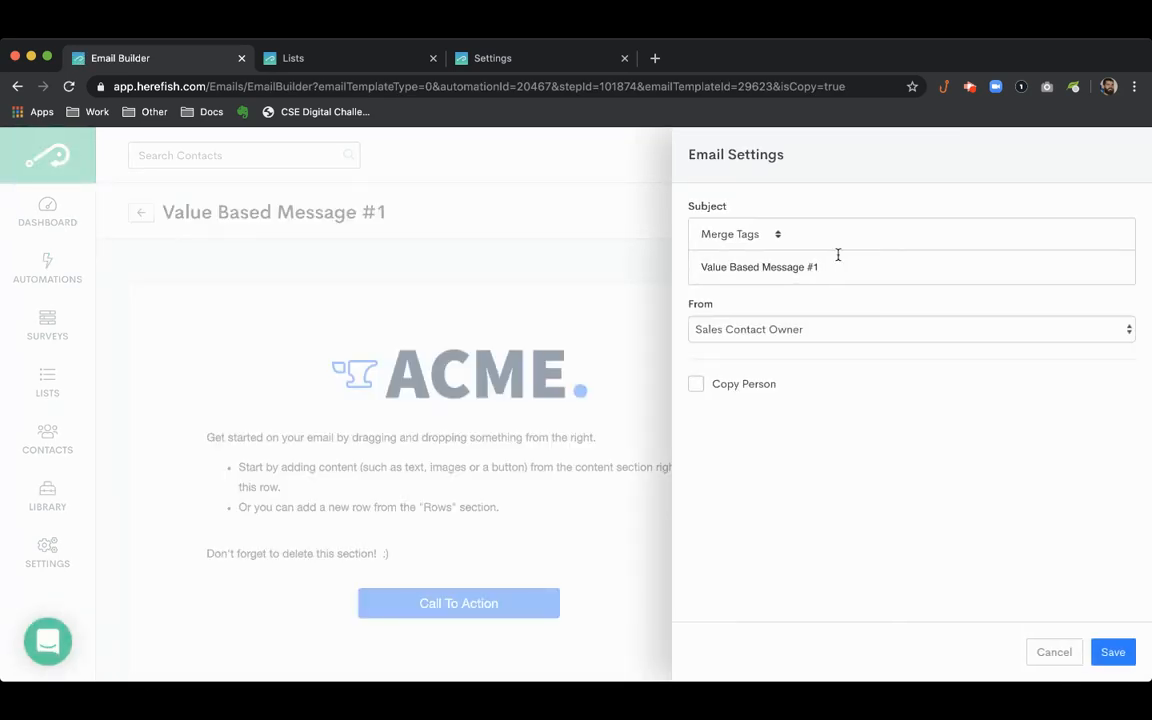
- Set the copied email's subject to "Value Based Message #3", save it and return to the automation
left_click(818, 267)
key("BackSpace")
type("3")
left_click(1112, 652)
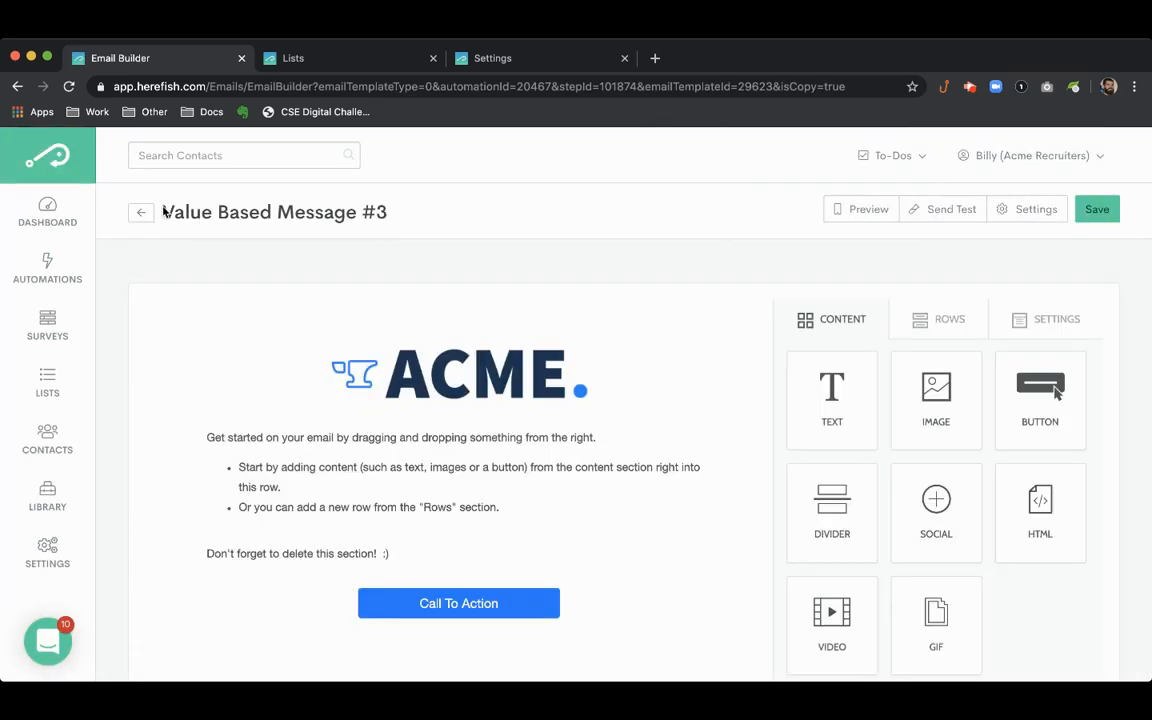
left_click(141, 212)
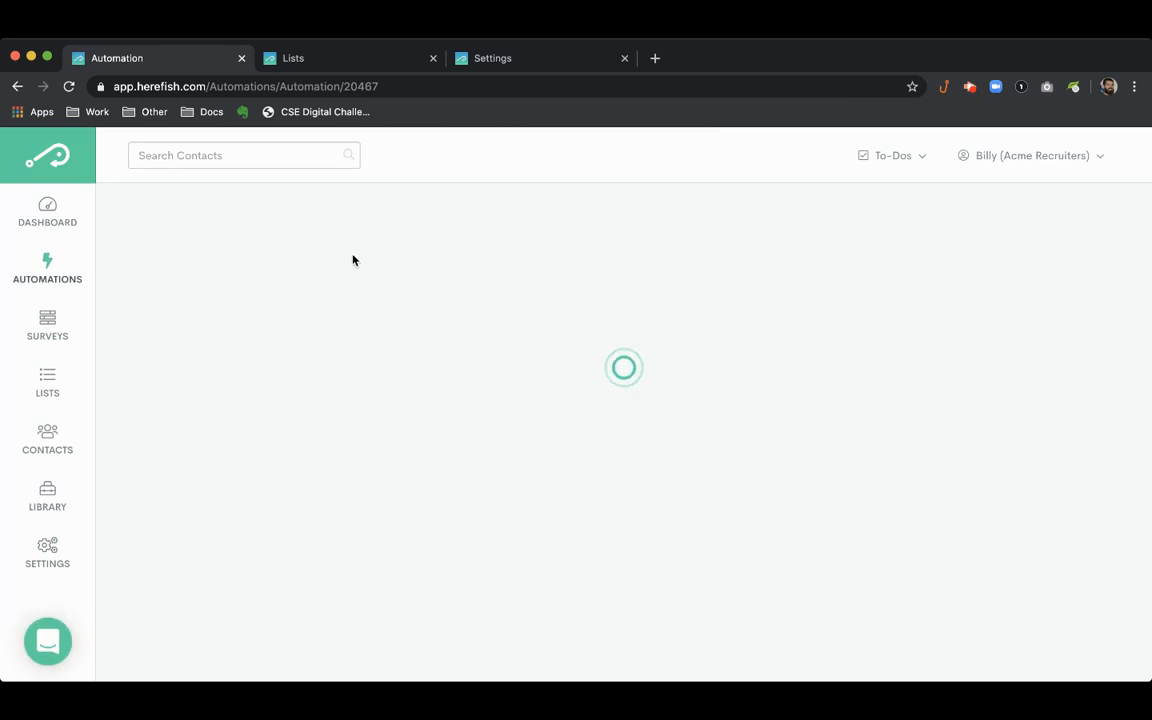
- Add a Wait step of 2 weeks after the Value Based Message #3 email
scroll(548, 414, "down", 10)
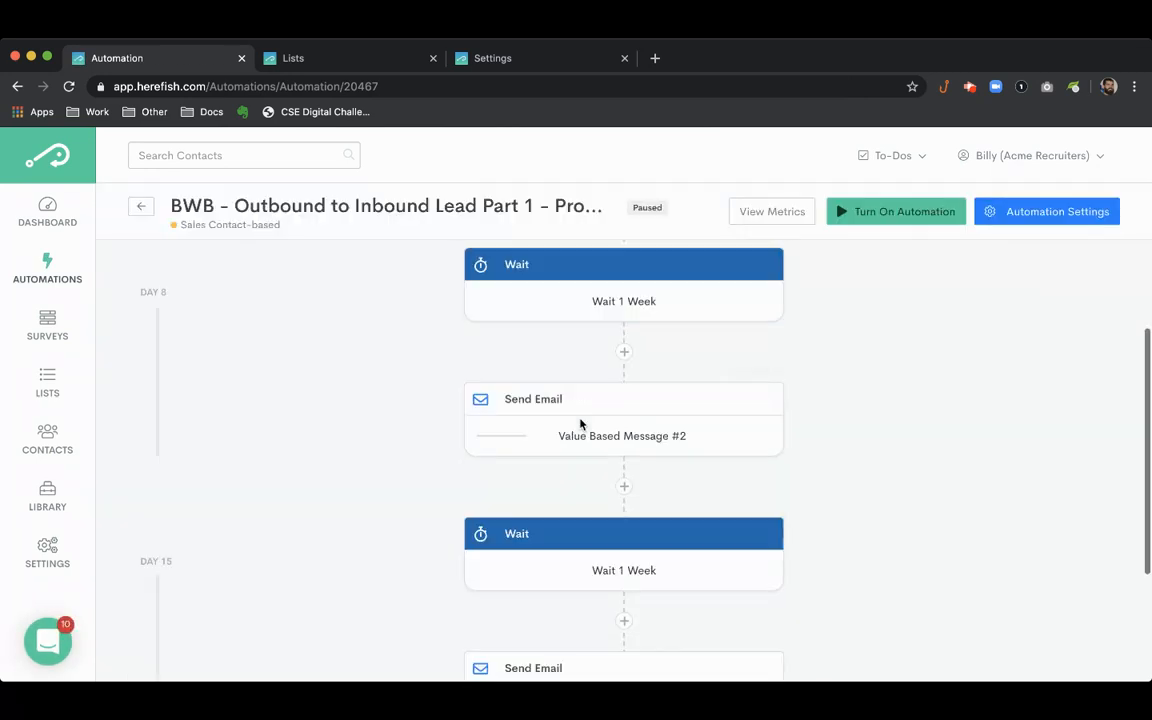
left_click(624, 605)
left_click(570, 632)
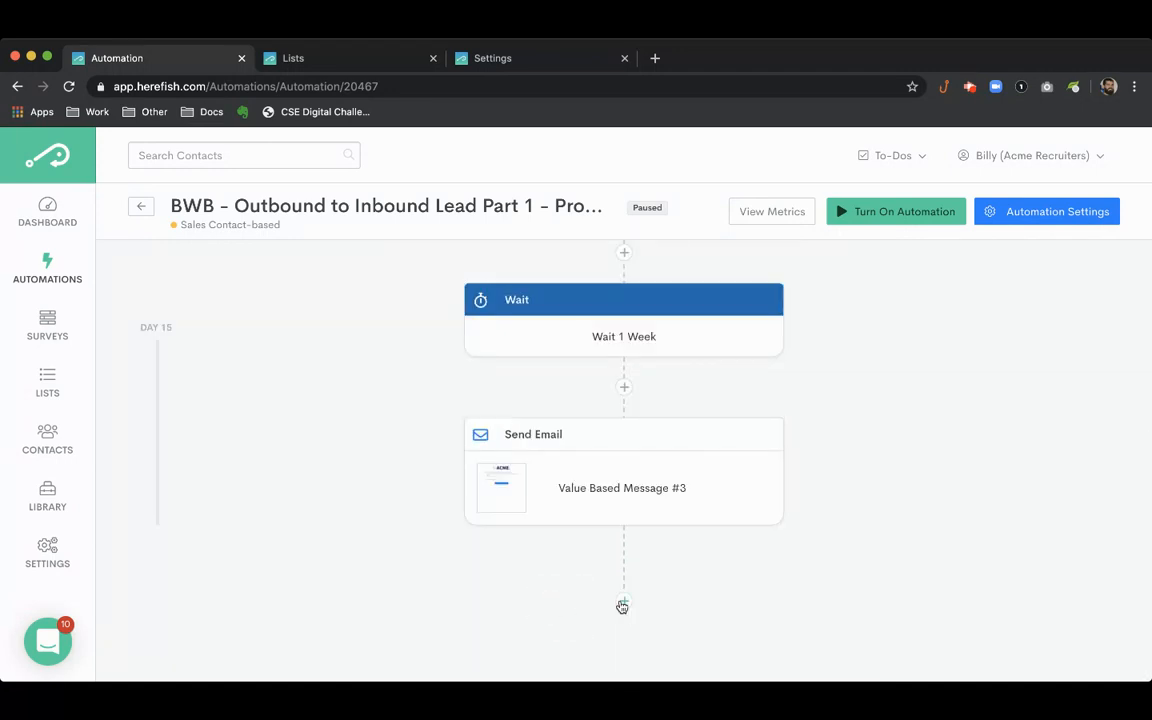
left_click(620, 469)
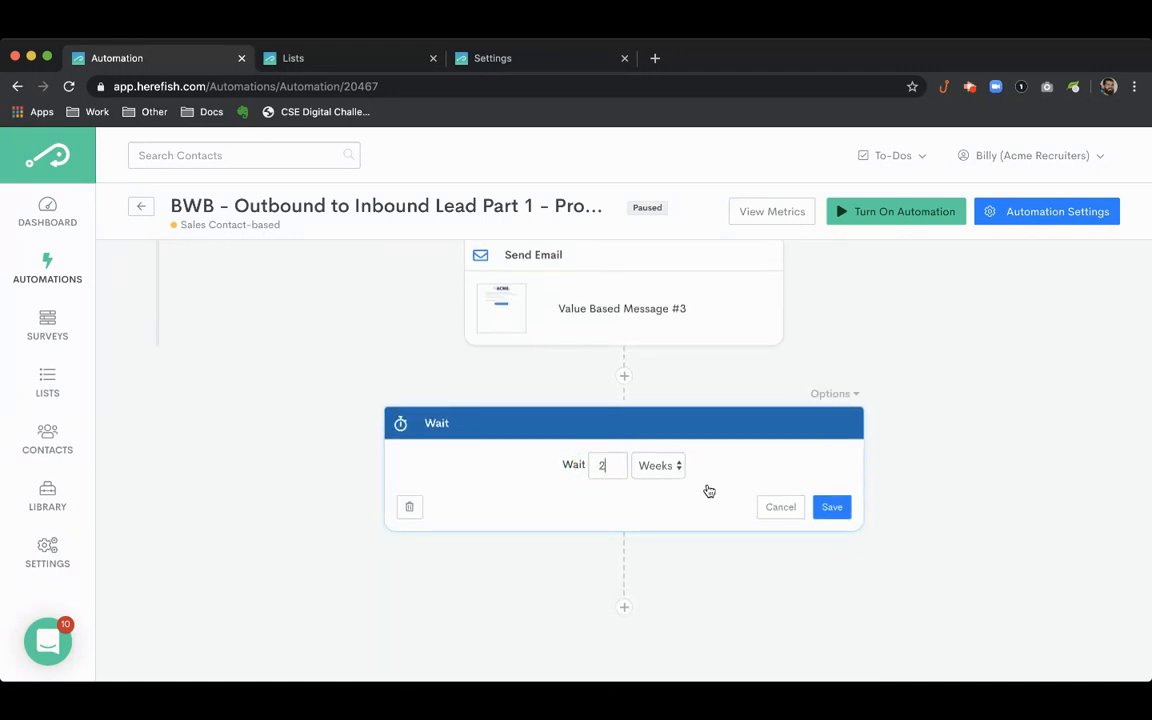
left_click(836, 508)
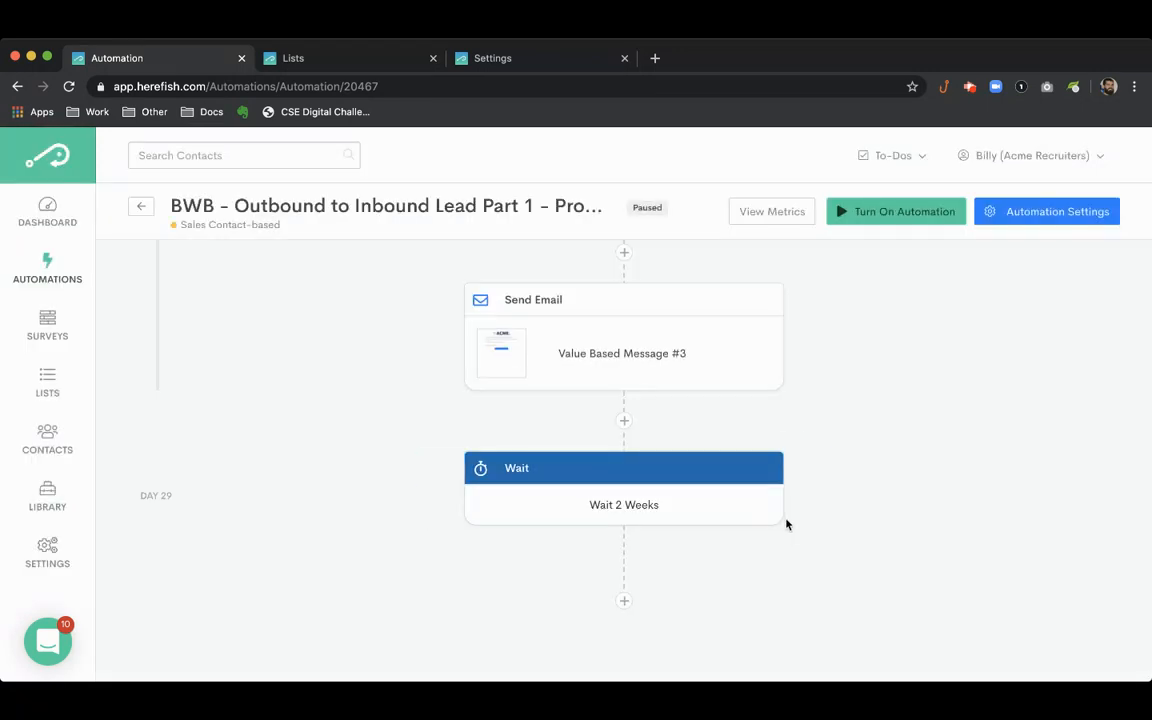
- Add an End Automation step after the 2-week wait
left_click(624, 602)
scroll(766, 598, "down", 4)
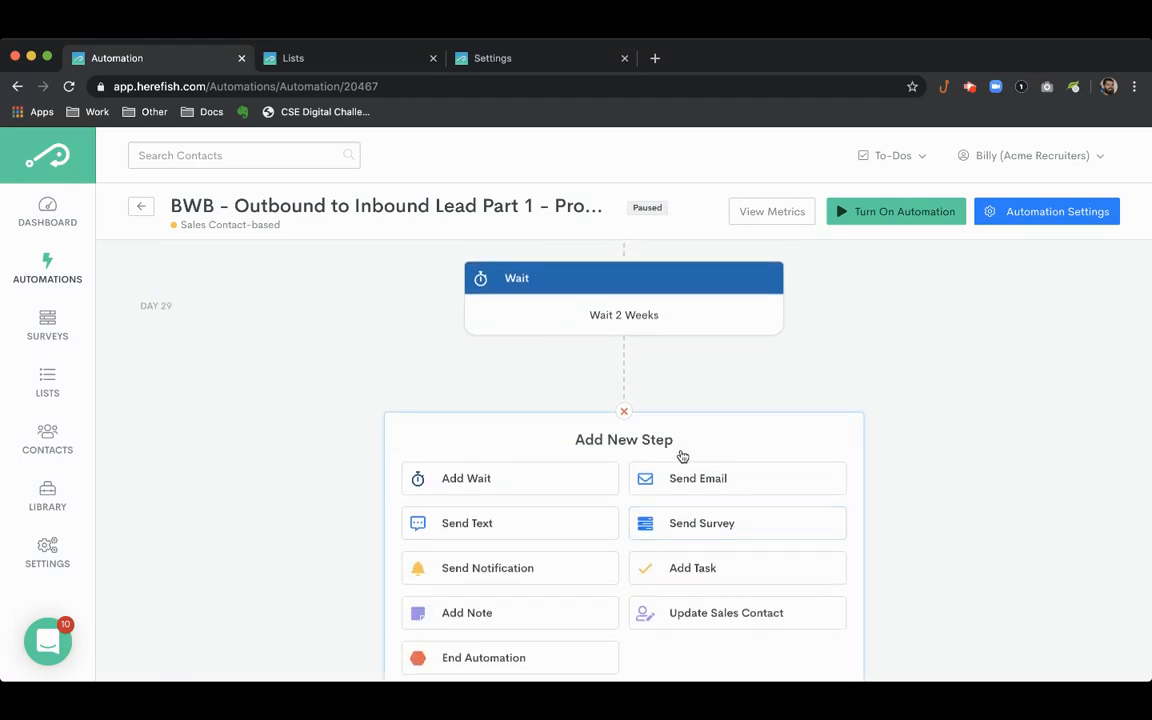
scroll(729, 605, "down", 2)
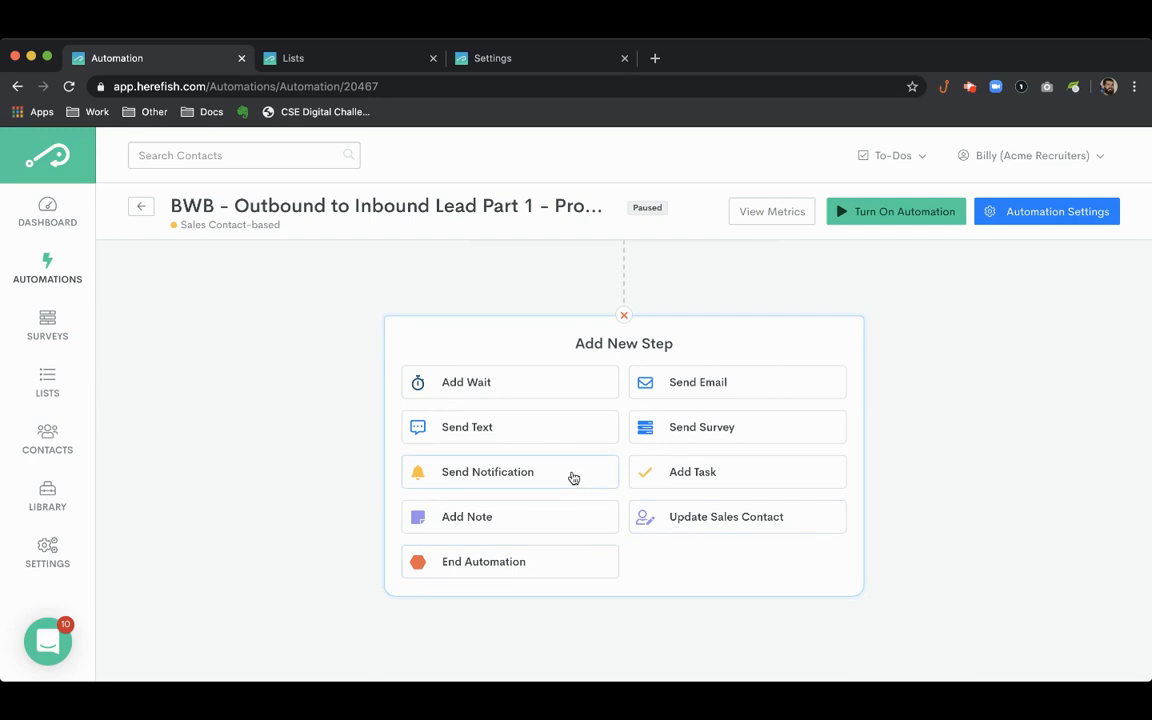
left_click(572, 568)
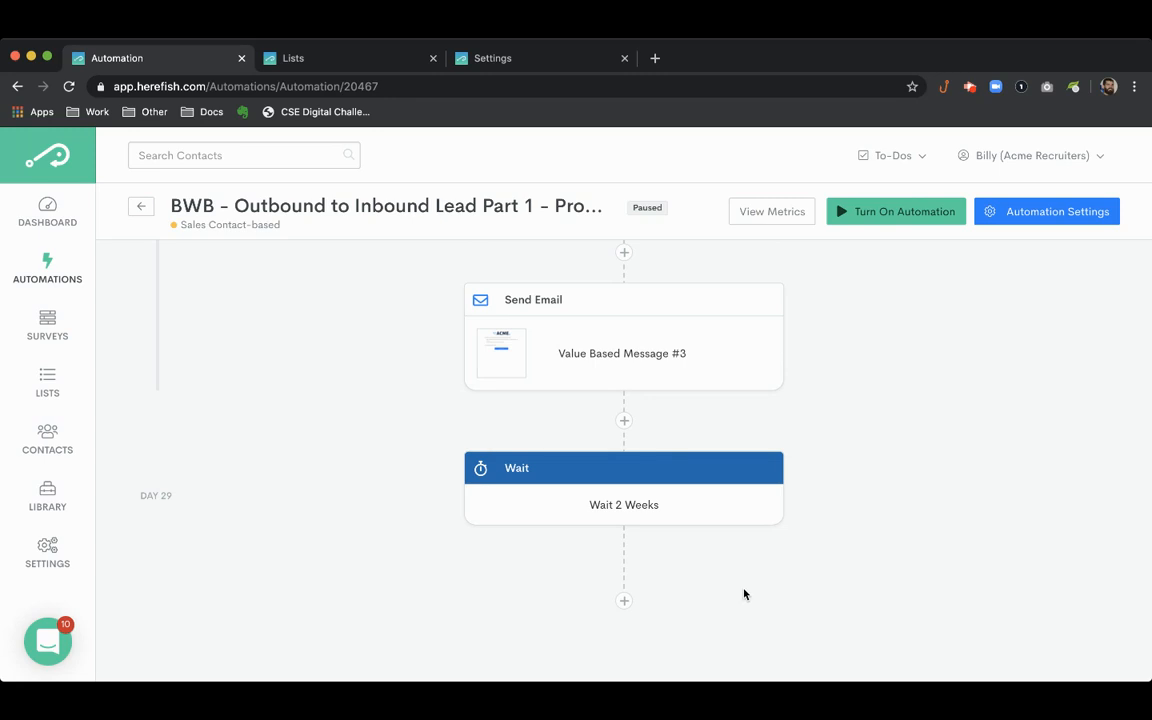
- Insert a Send Email step between the 2-week wait and End Automation, copied from the existing Value Based Message #1 email
left_click(622, 525)
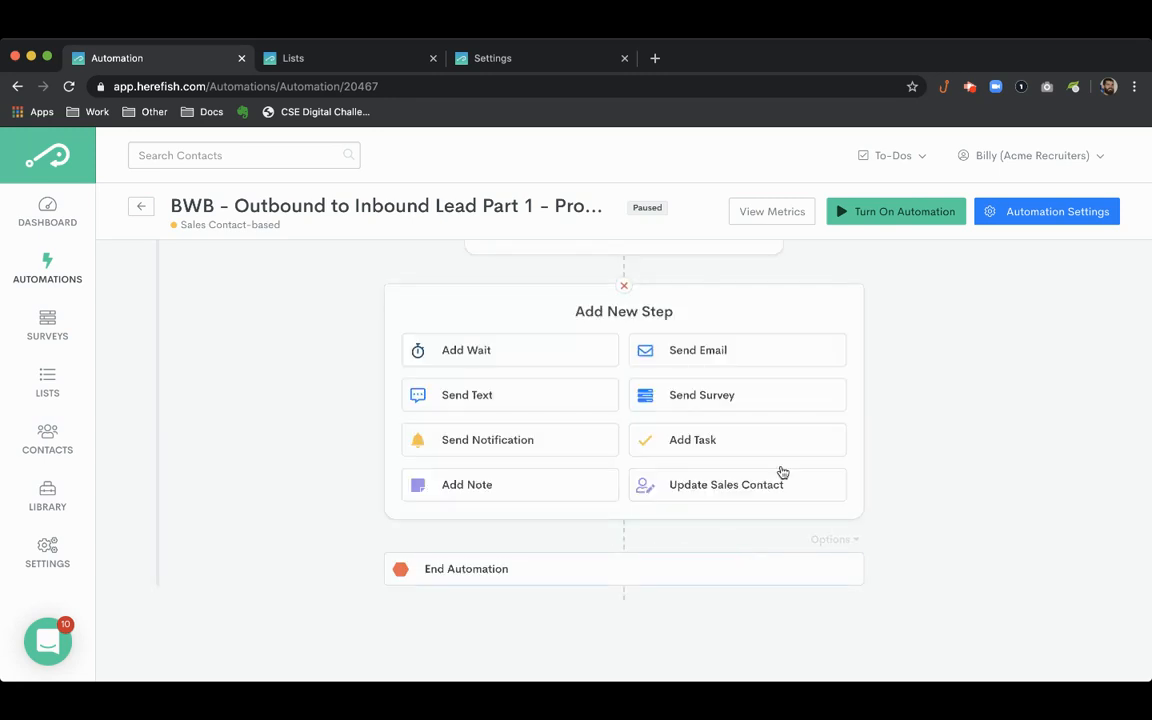
left_click(731, 356)
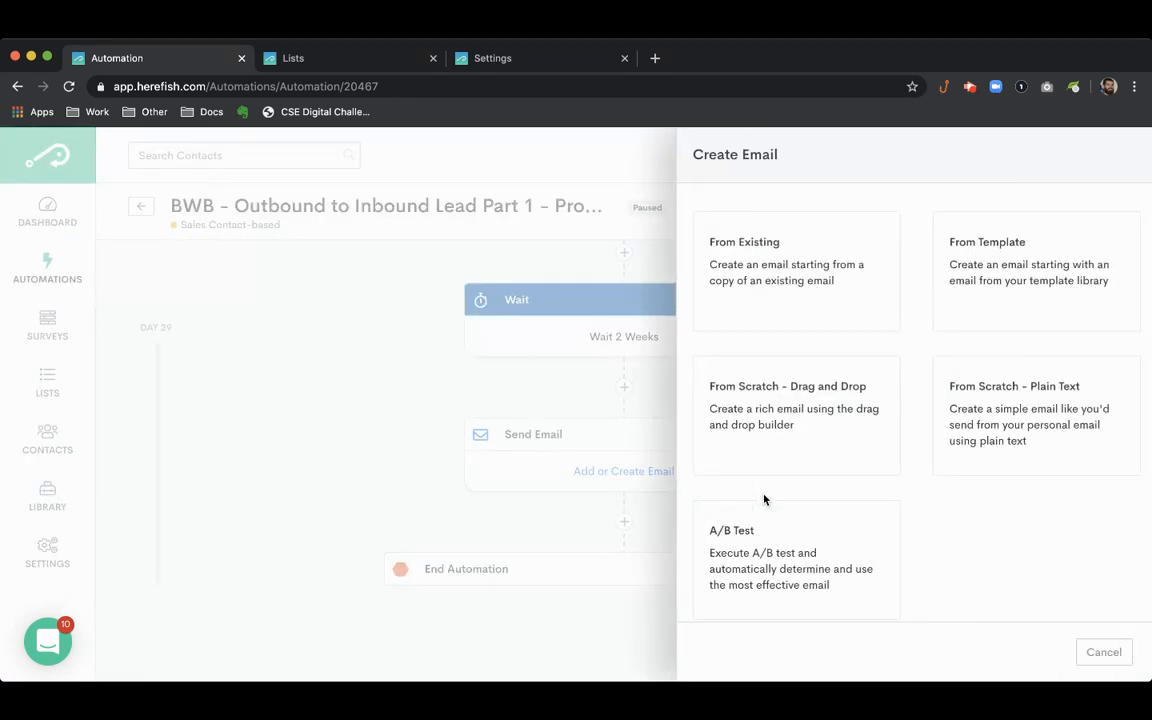
left_click(738, 292)
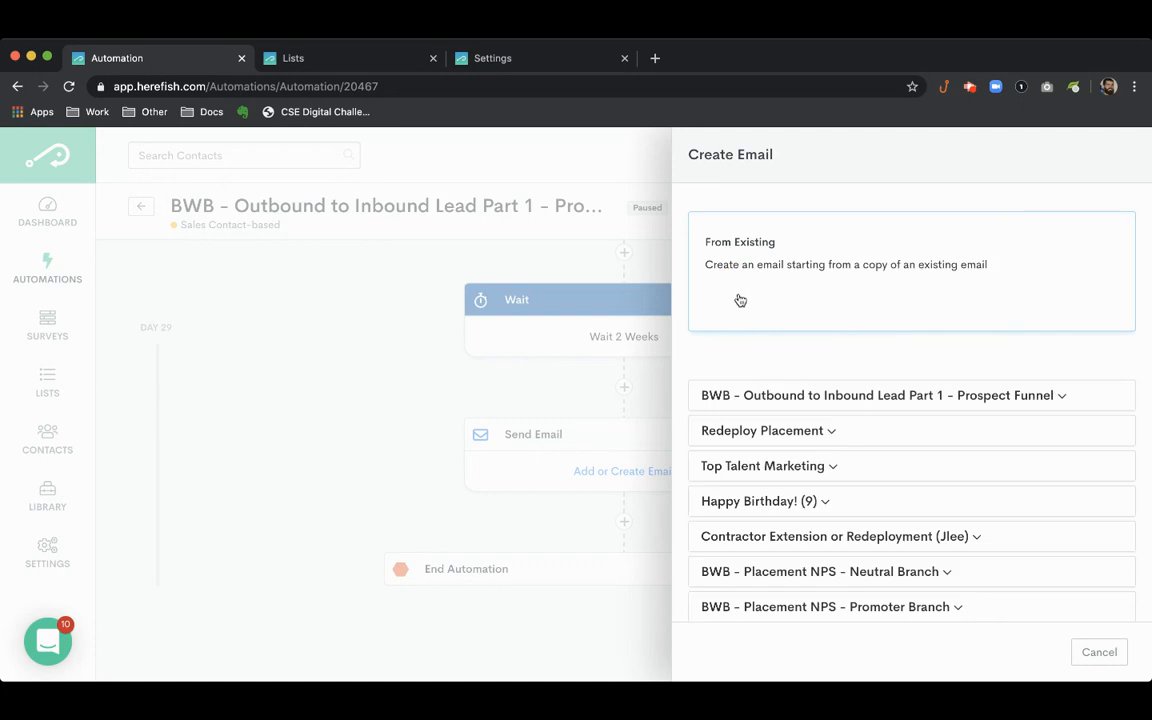
left_click(789, 395)
scroll(956, 500, "down", 5)
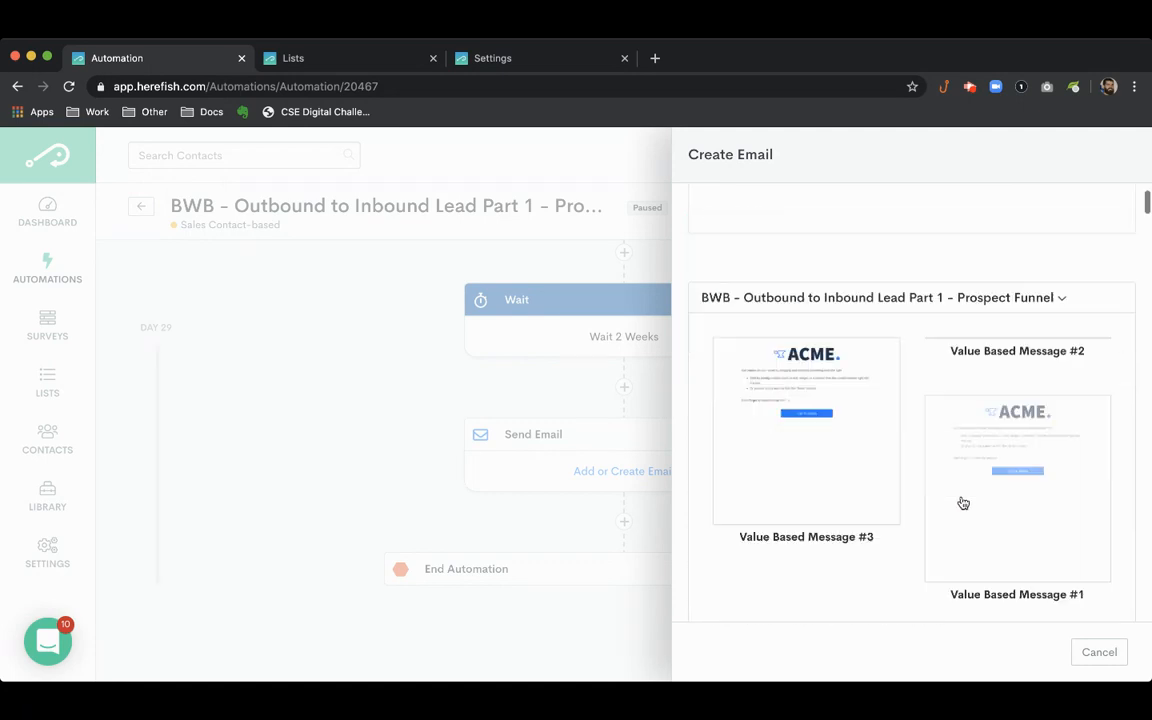
scroll(903, 368, "down", 1)
left_click(815, 542)
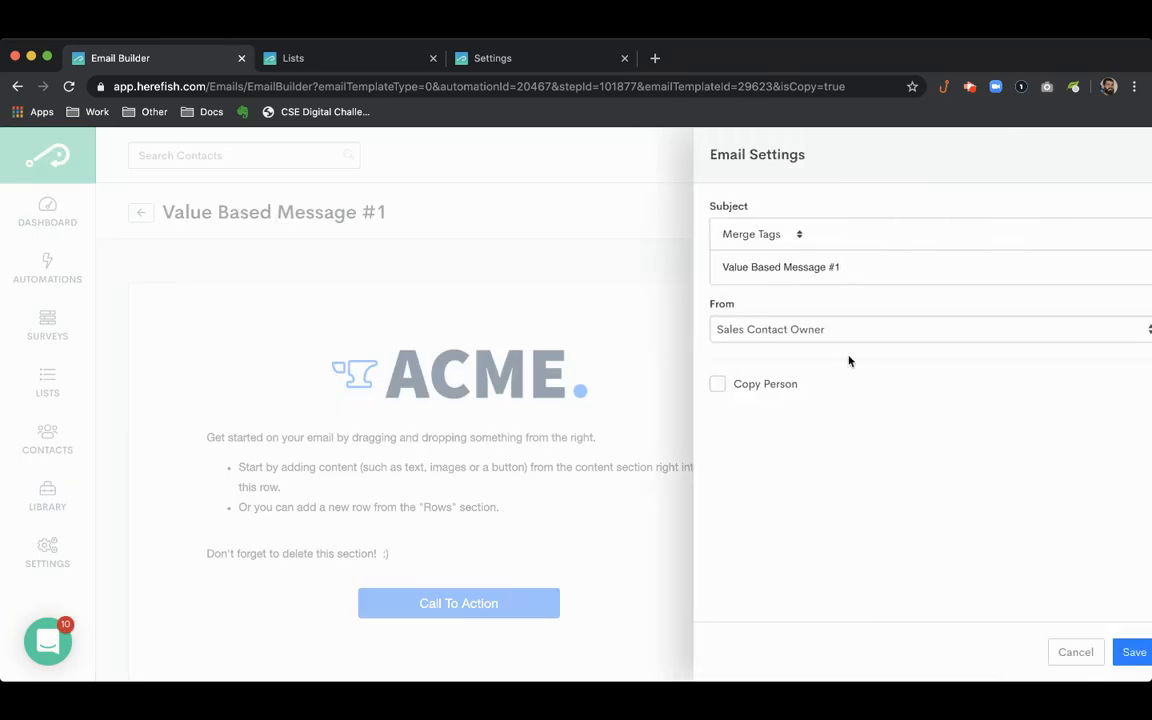
- Set the copied email's subject to "Value Based Message #4", save it and return to the automation
left_click(820, 268)
left_click_drag(820, 268, 806, 268)
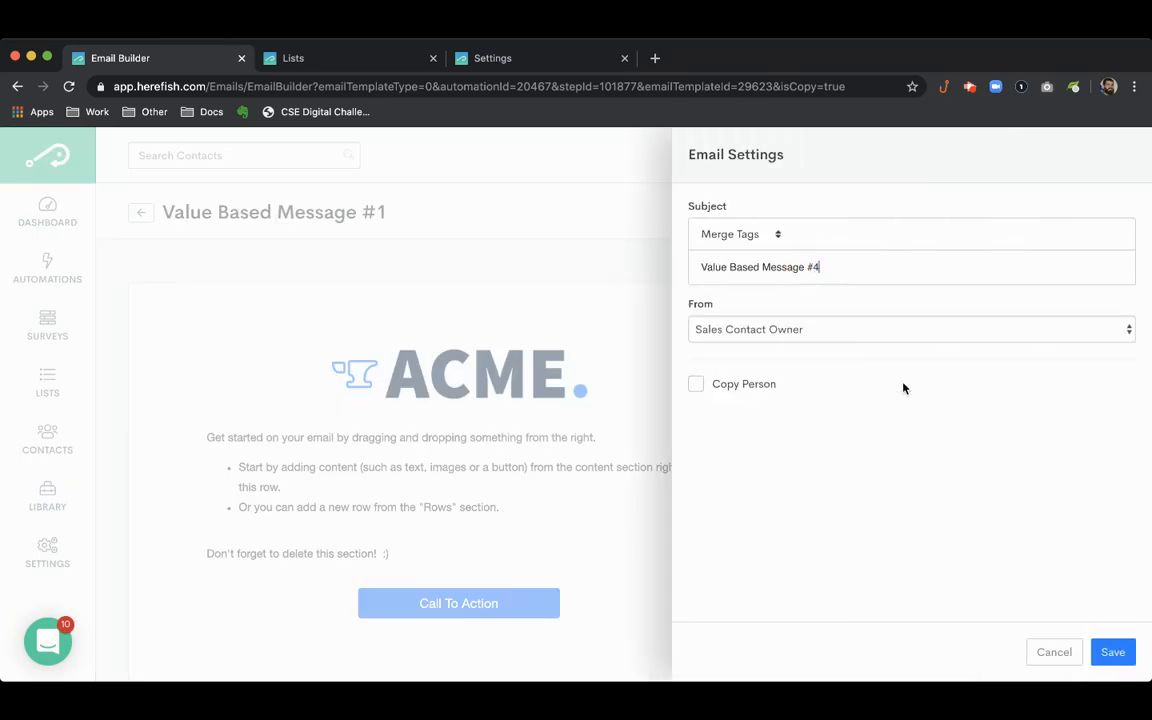
left_click(1110, 652)
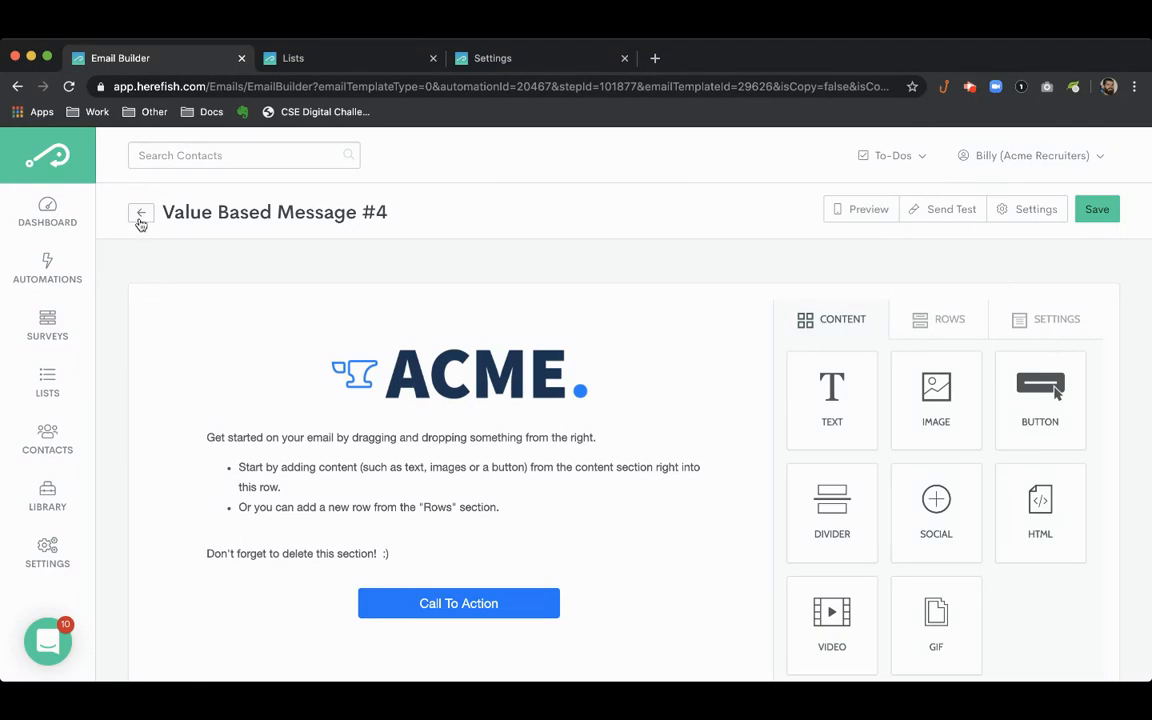
left_click(141, 216)
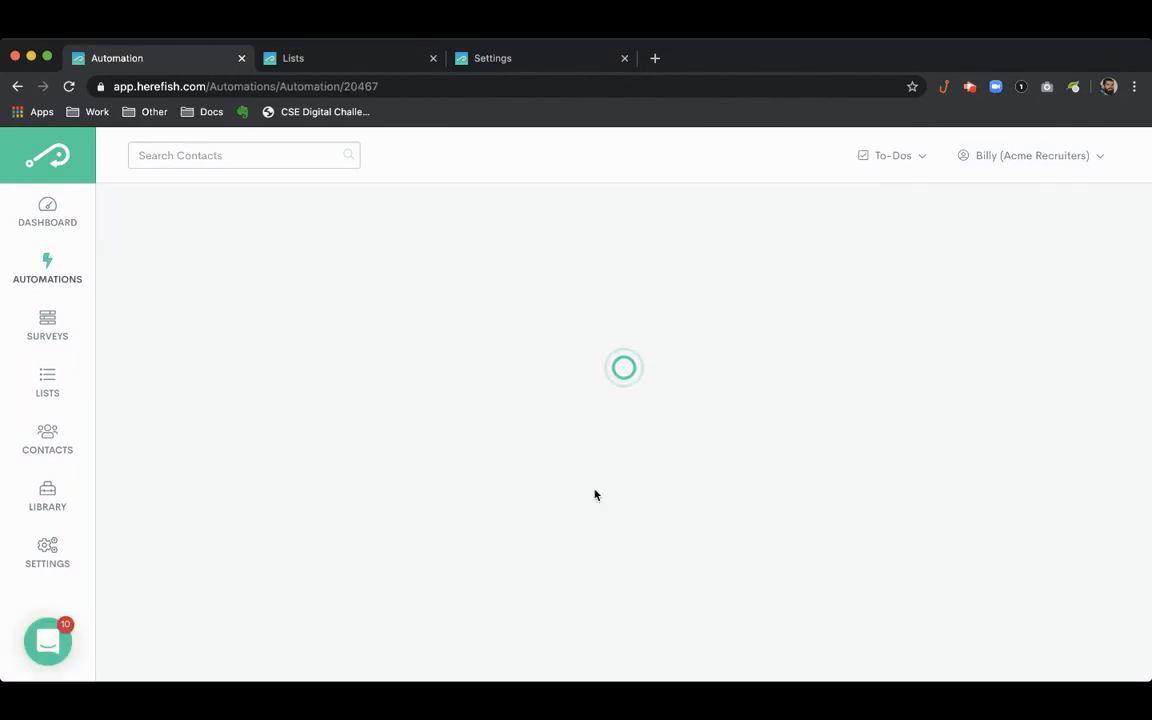
scroll(595, 494, "down", 5)
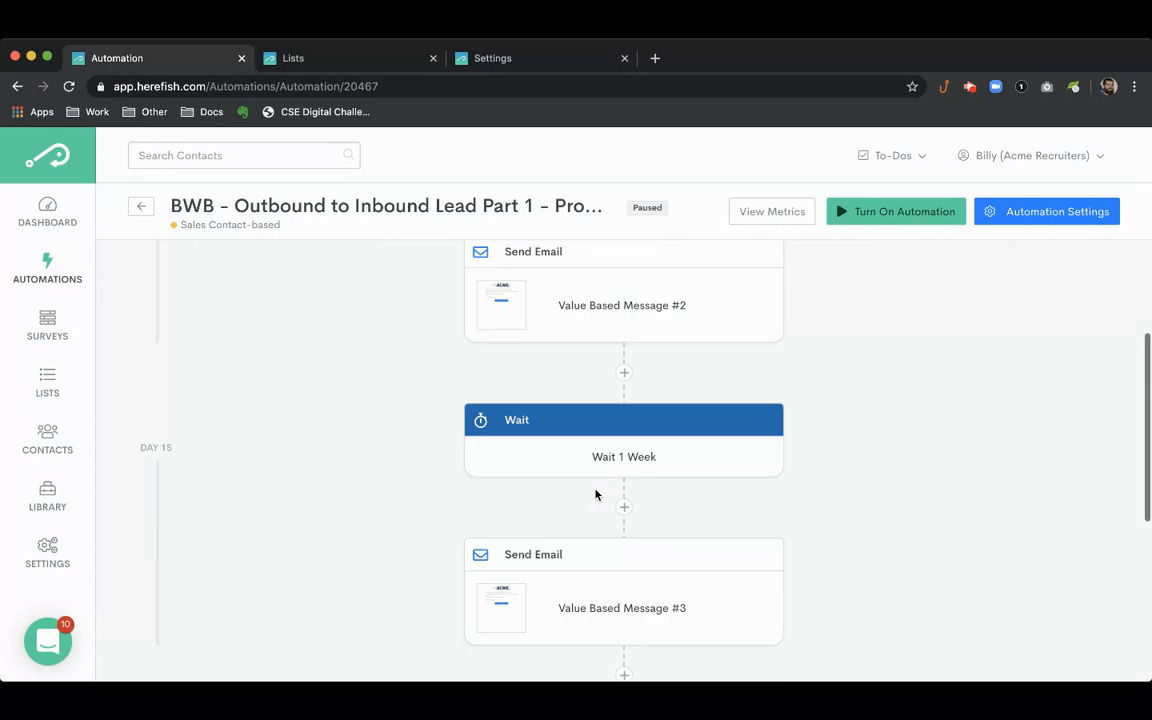
scroll(595, 494, "up", 5)
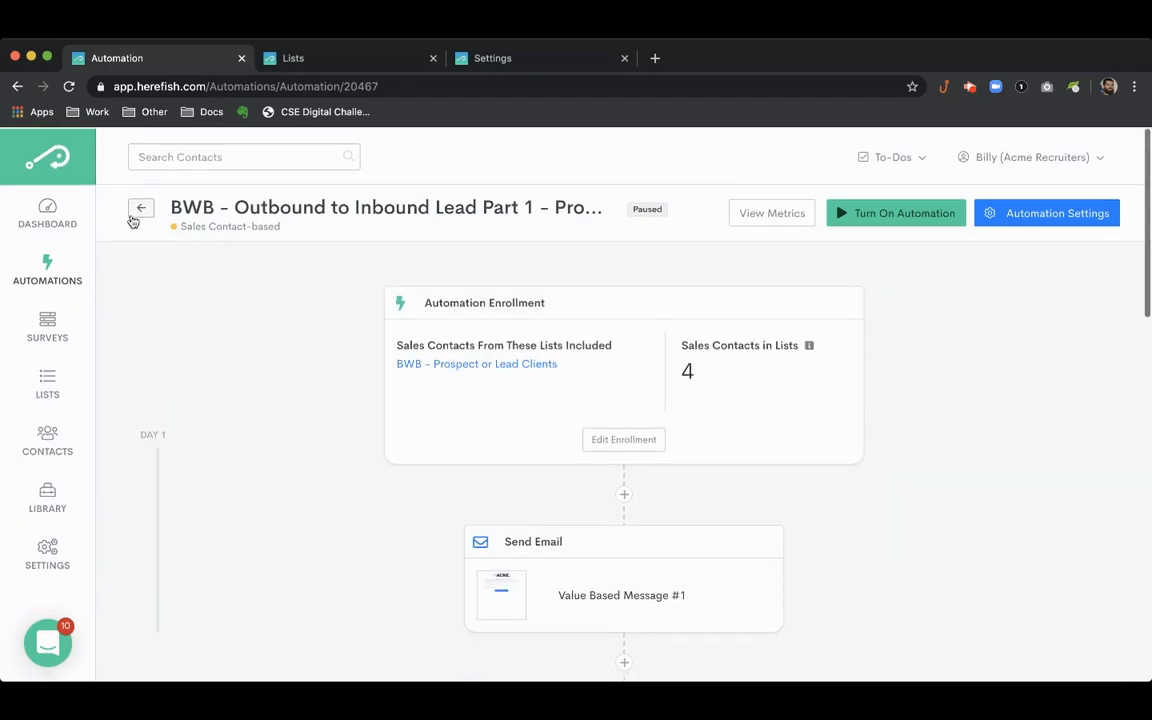
- Create a standard Sales Contact-based automation named "BWB - Automatic Follow Up - Outbound/Inbound Part 2"
left_click(59, 263)
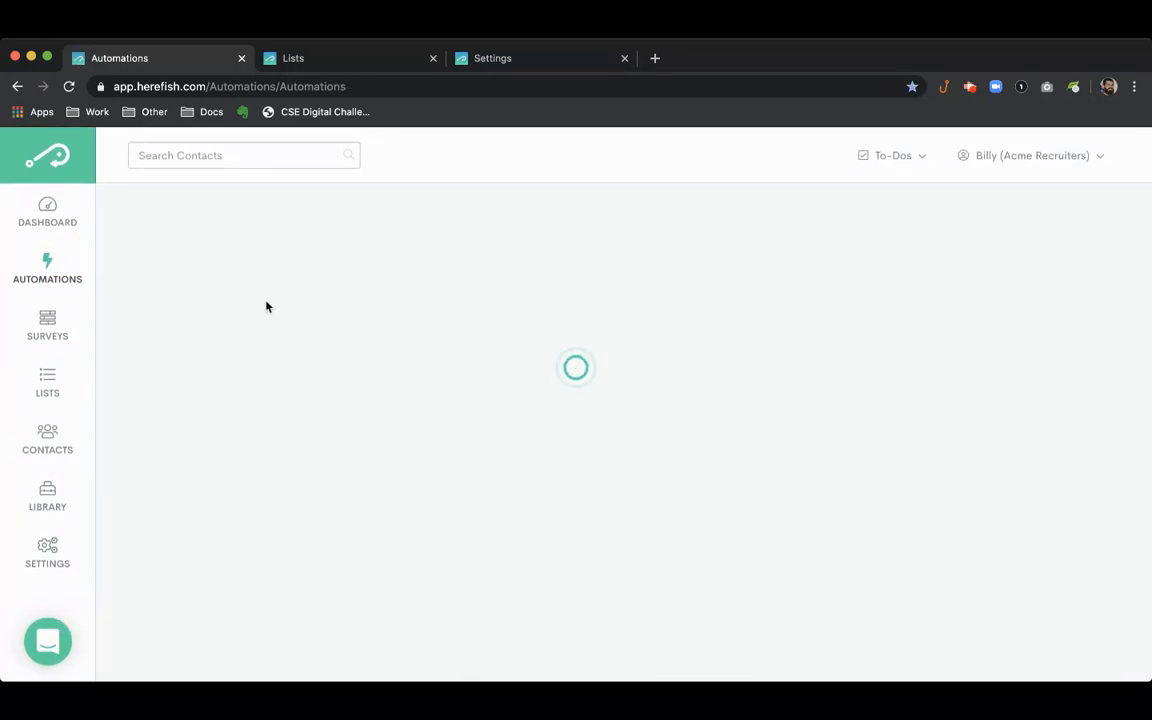
left_click(1046, 216)
left_click(733, 309)
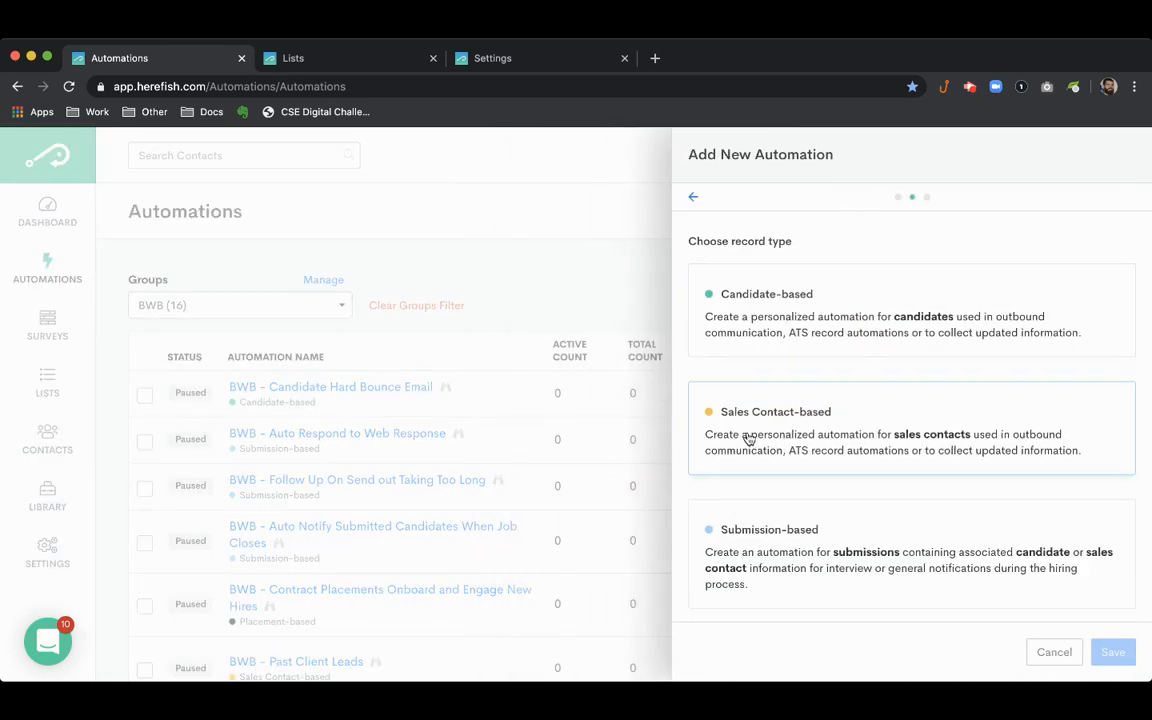
left_click(752, 435)
left_click(766, 306)
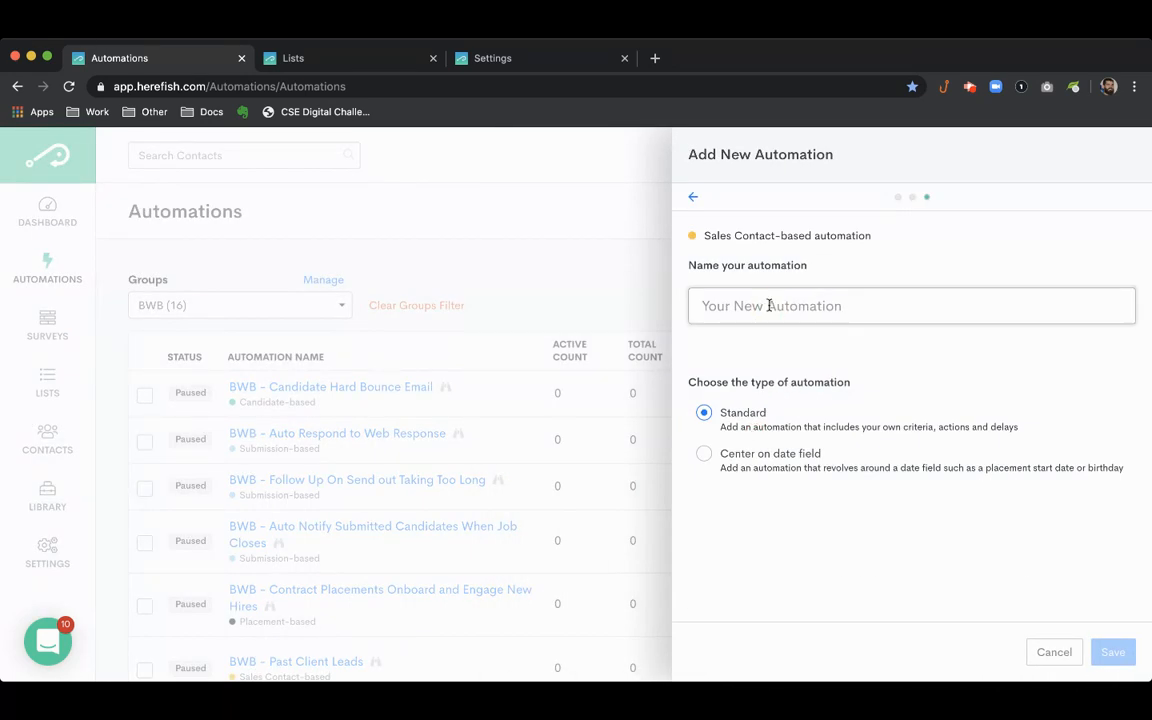
type("BW")
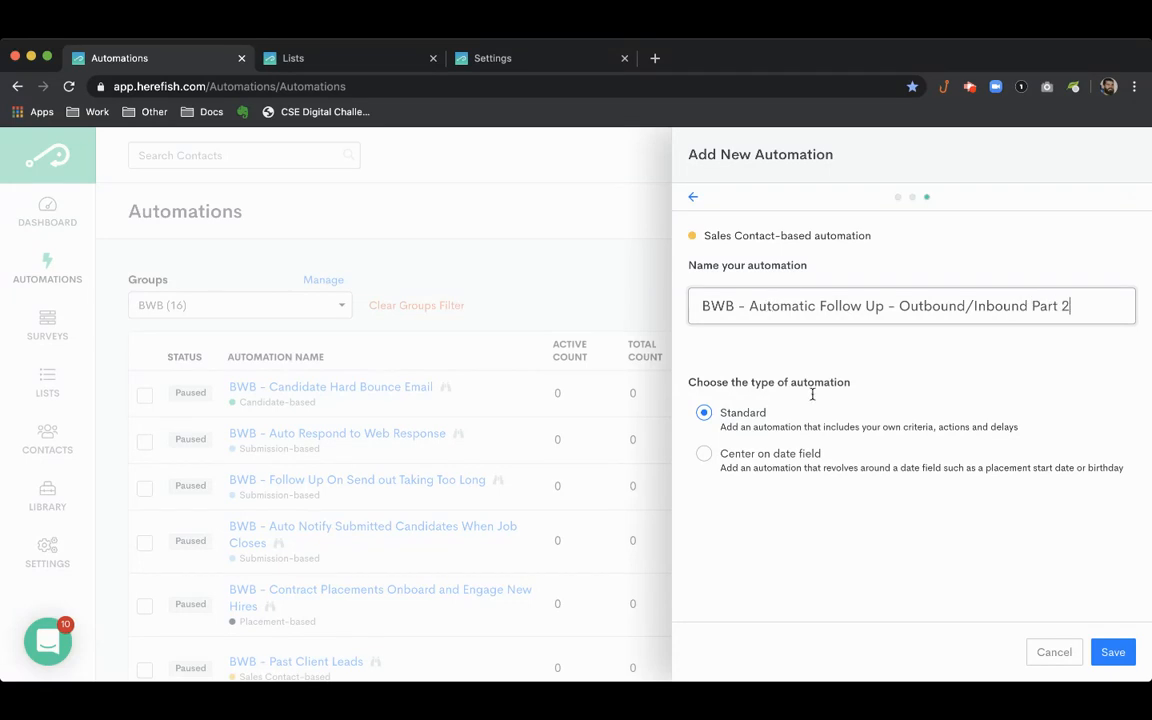
left_click(1107, 651)
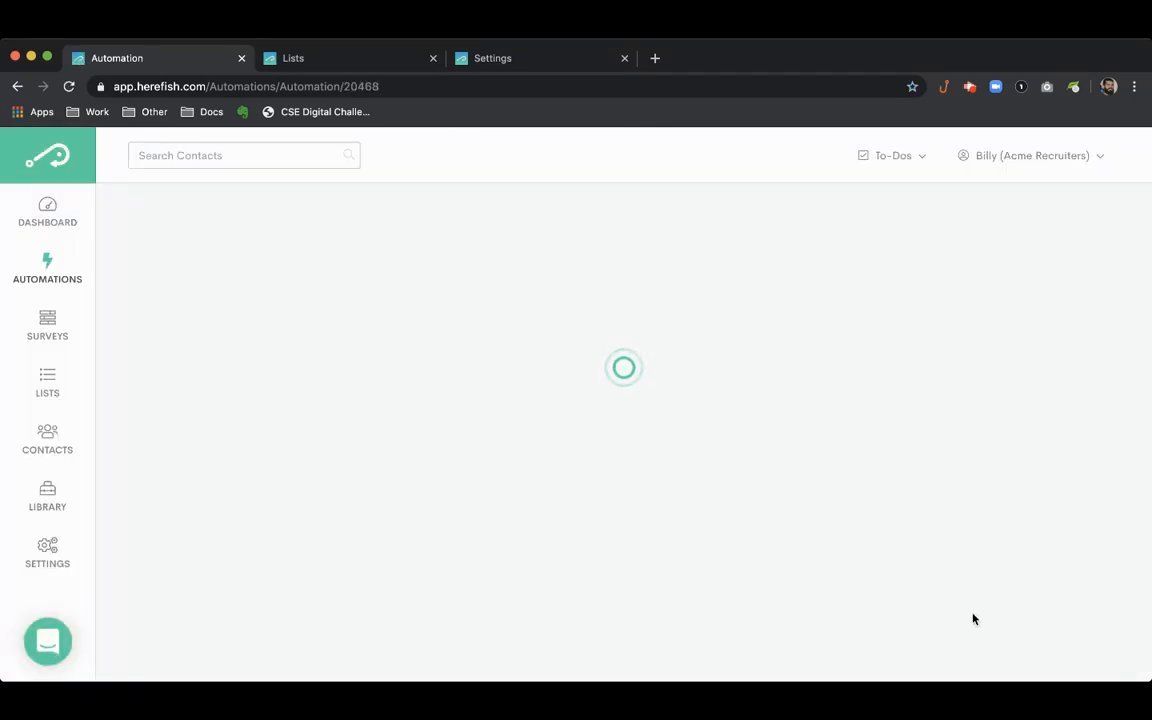
- Start a new Always Updated enrollment list named "BWB - Automatic Follow Up - Outbound/Inbound"
left_click(548, 375)
left_click(565, 429)
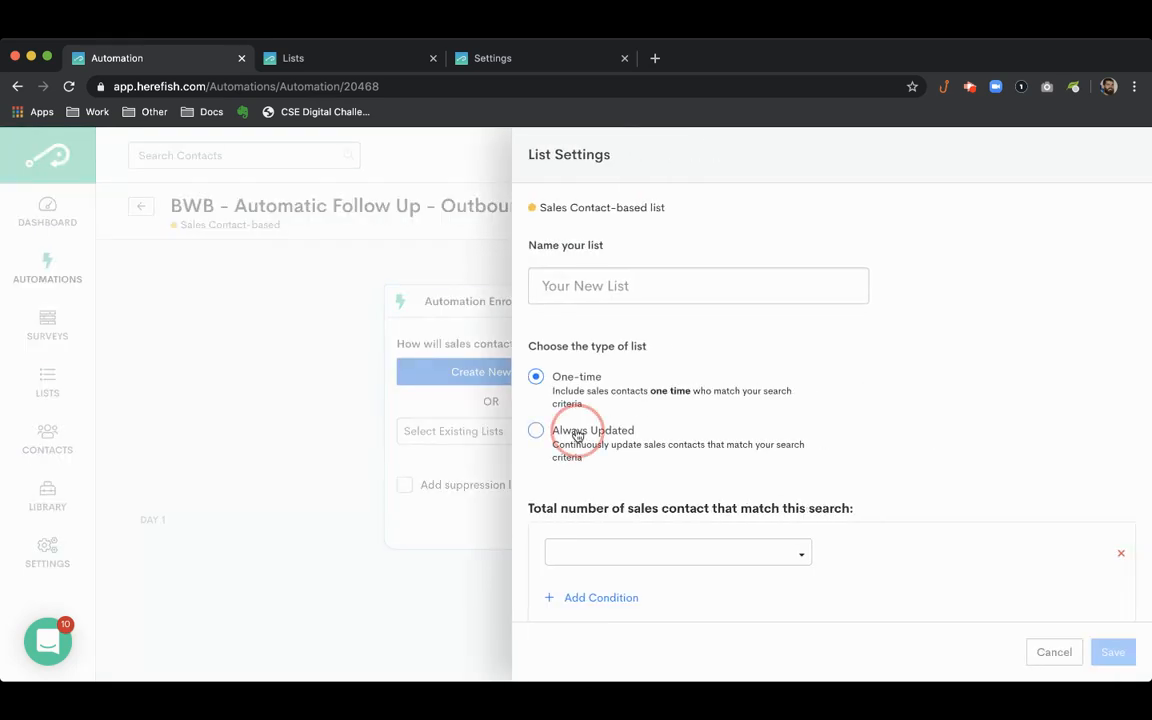
left_click(614, 292)
type("BWB")
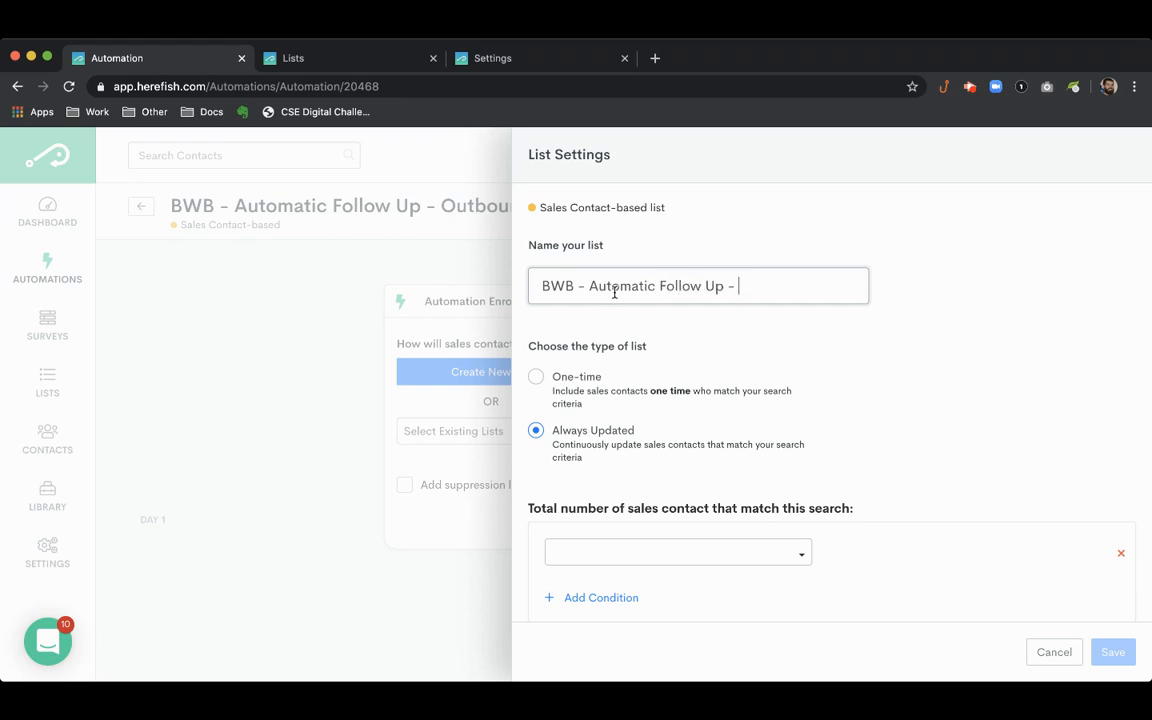
type("- Automatic Follow Up - Outbound/Inbound")
- Add a Has Activity condition to the list with Click as the activity
left_click(696, 551)
scroll(685, 540, "down", 5)
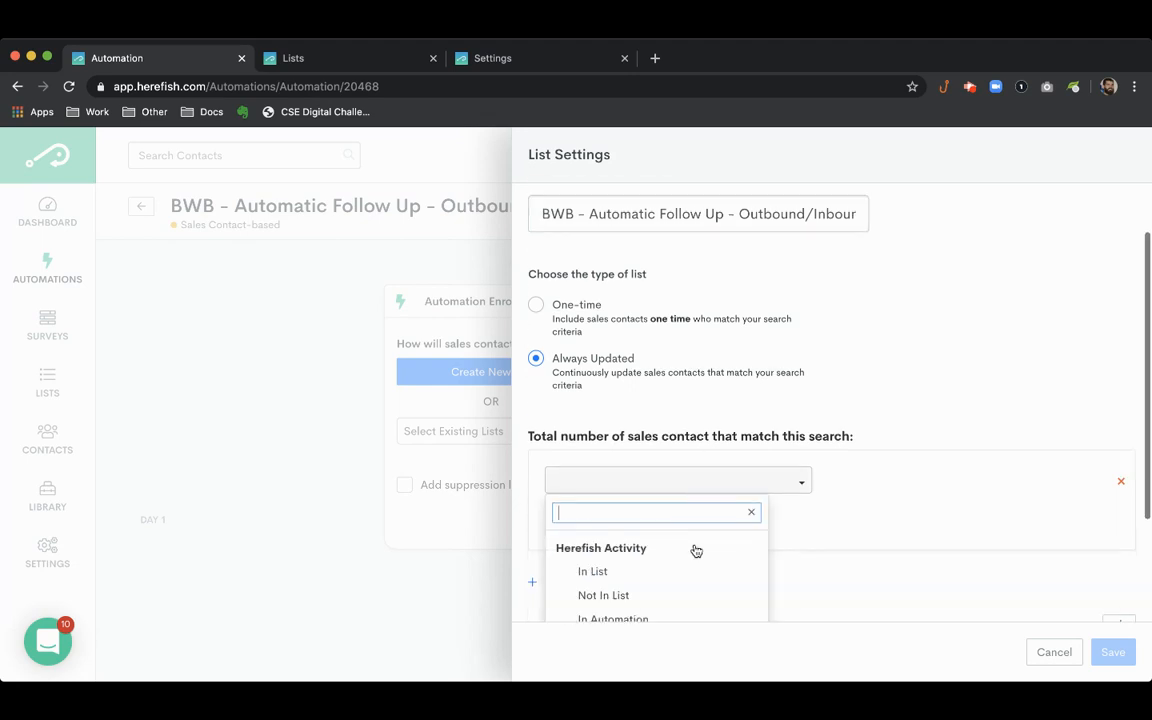
left_click(655, 539)
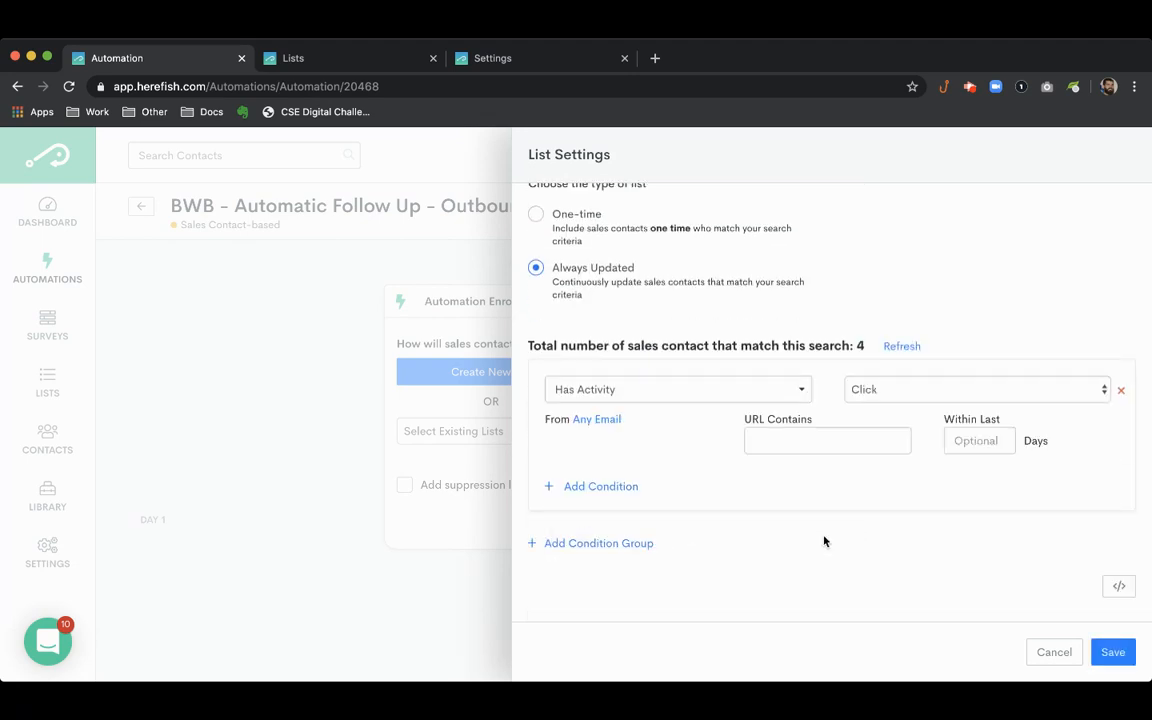
- Restrict the click condition to the Value Based Message #1, #2, #3 and #4 emails from the Part 1 prospect funnel
left_click(607, 419)
left_click(690, 445)
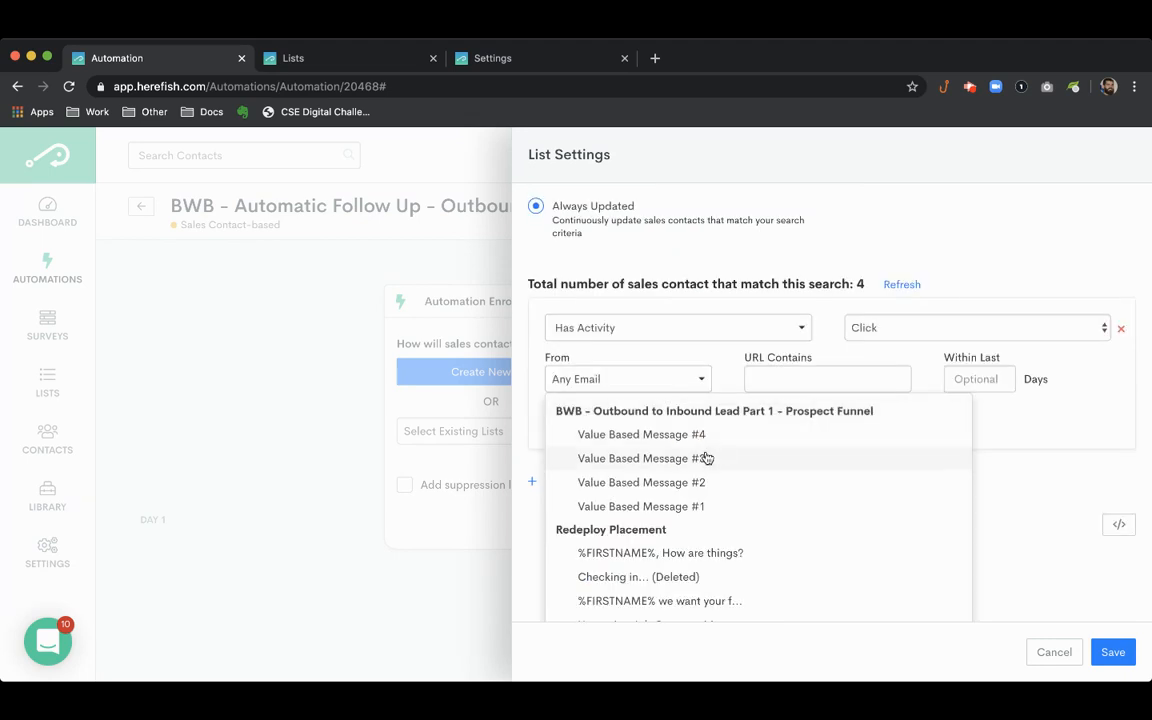
left_click(721, 446)
left_click(730, 462)
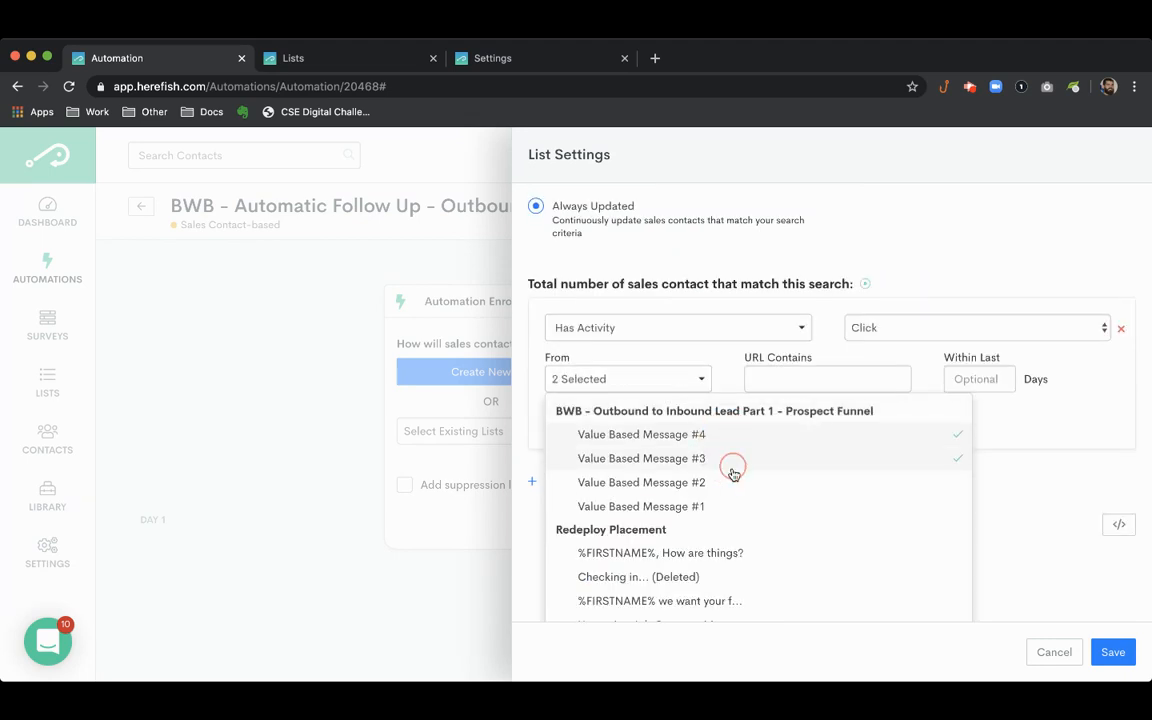
left_click(724, 488)
left_click(723, 509)
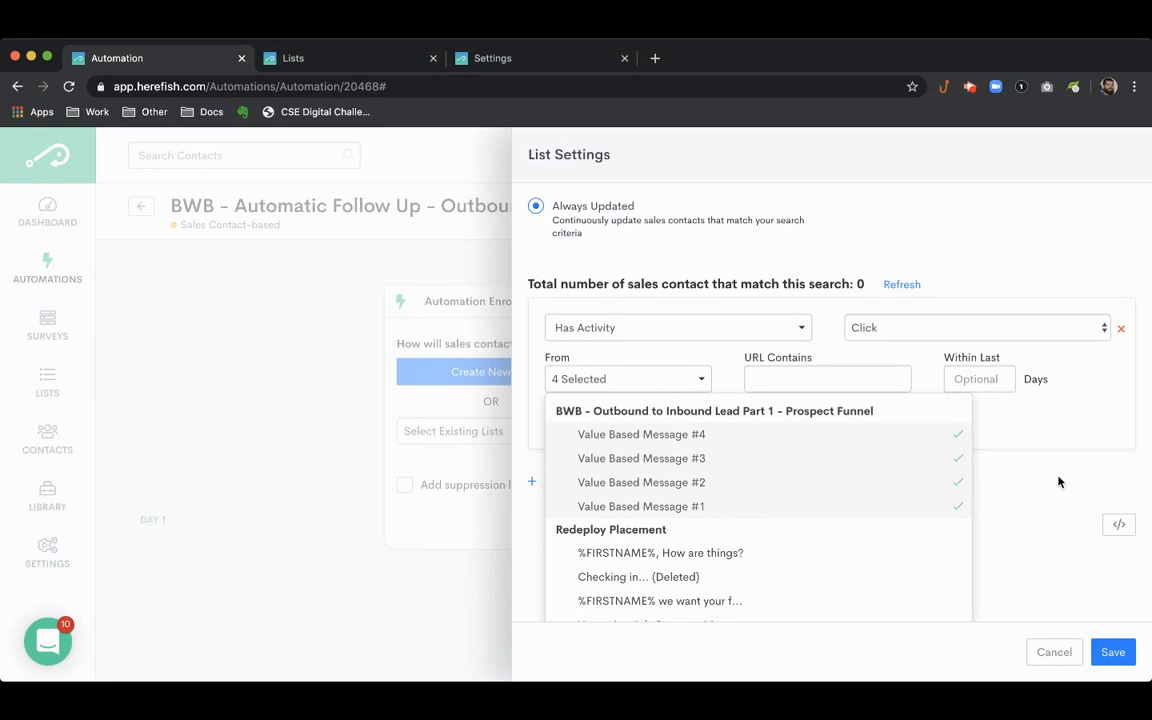
left_click(1064, 499)
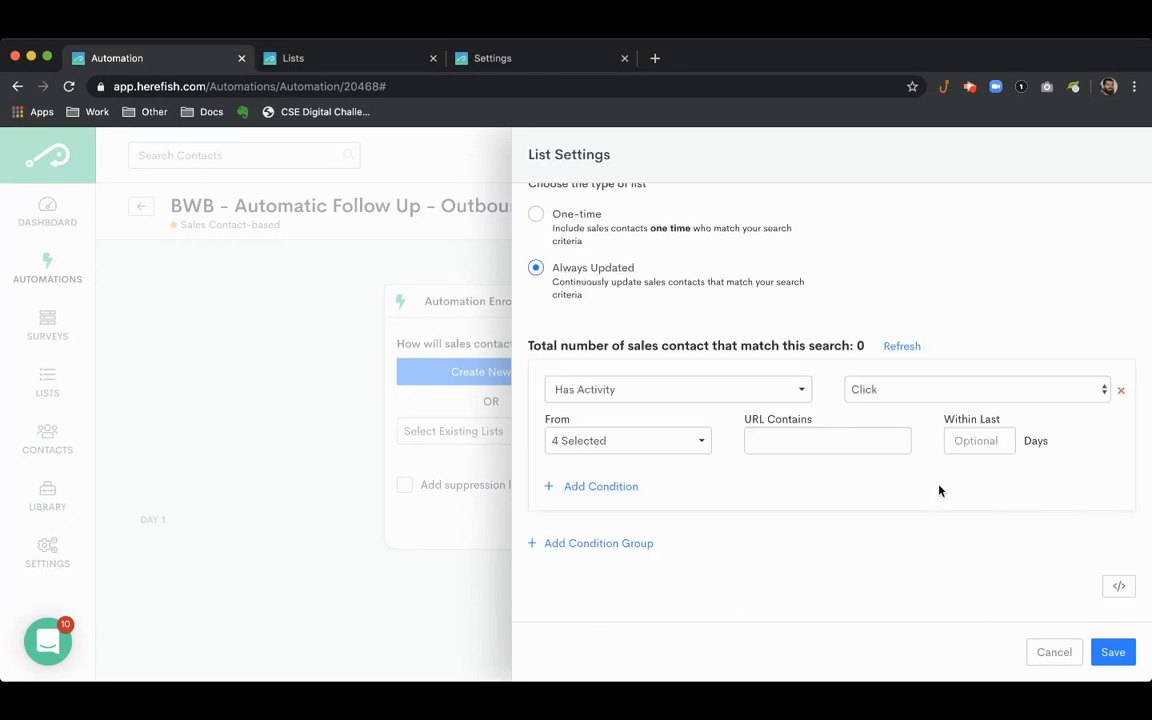
- Limit the click condition to URLs containing "action" within the last 7 days, and save the list and the automation enrollment
left_click(790, 442)
key("Return")
type("7")
key("Return")
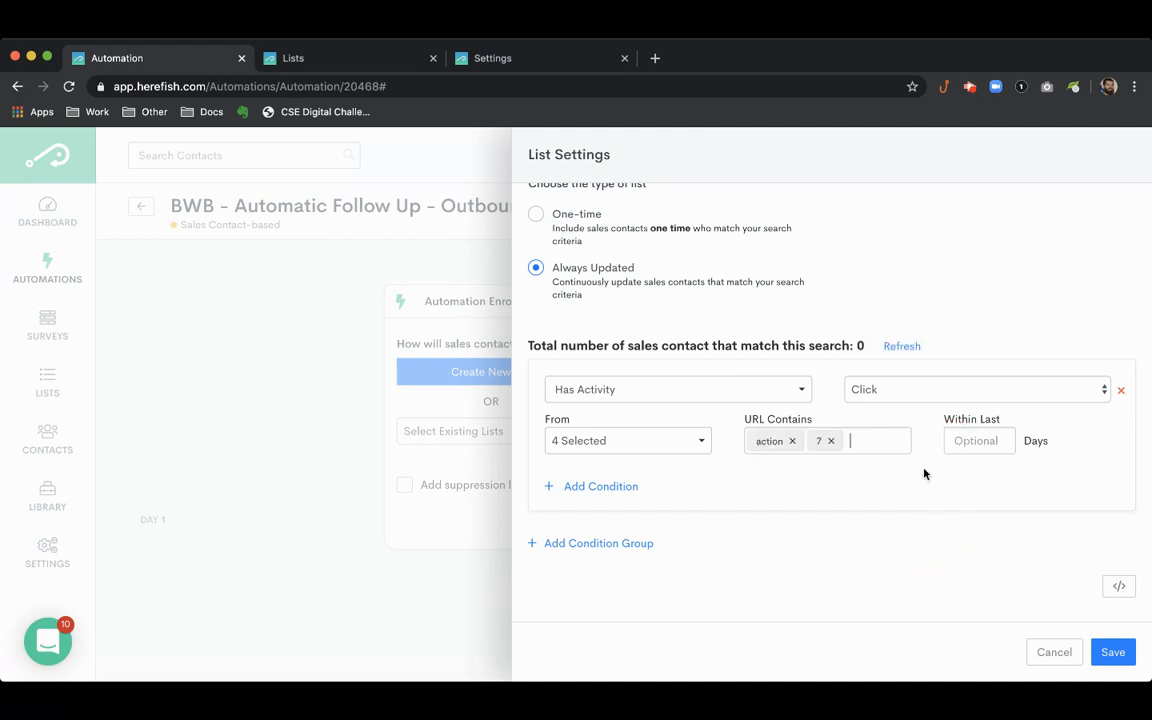
left_click(830, 442)
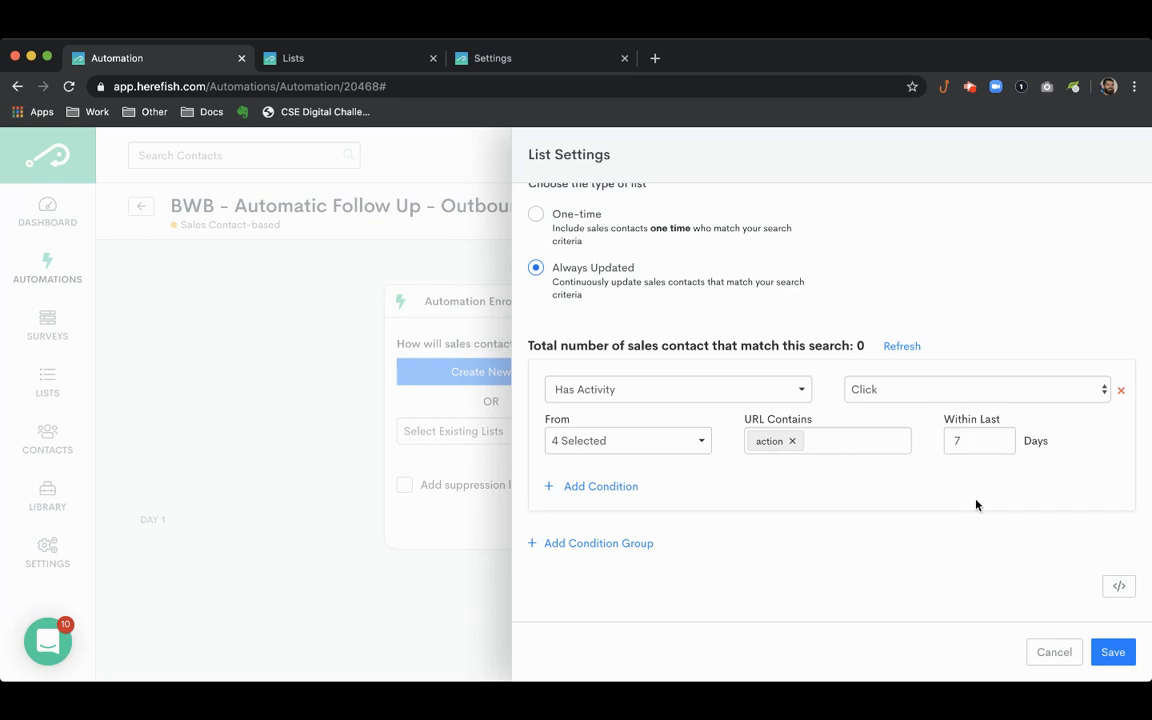
left_click(1113, 652)
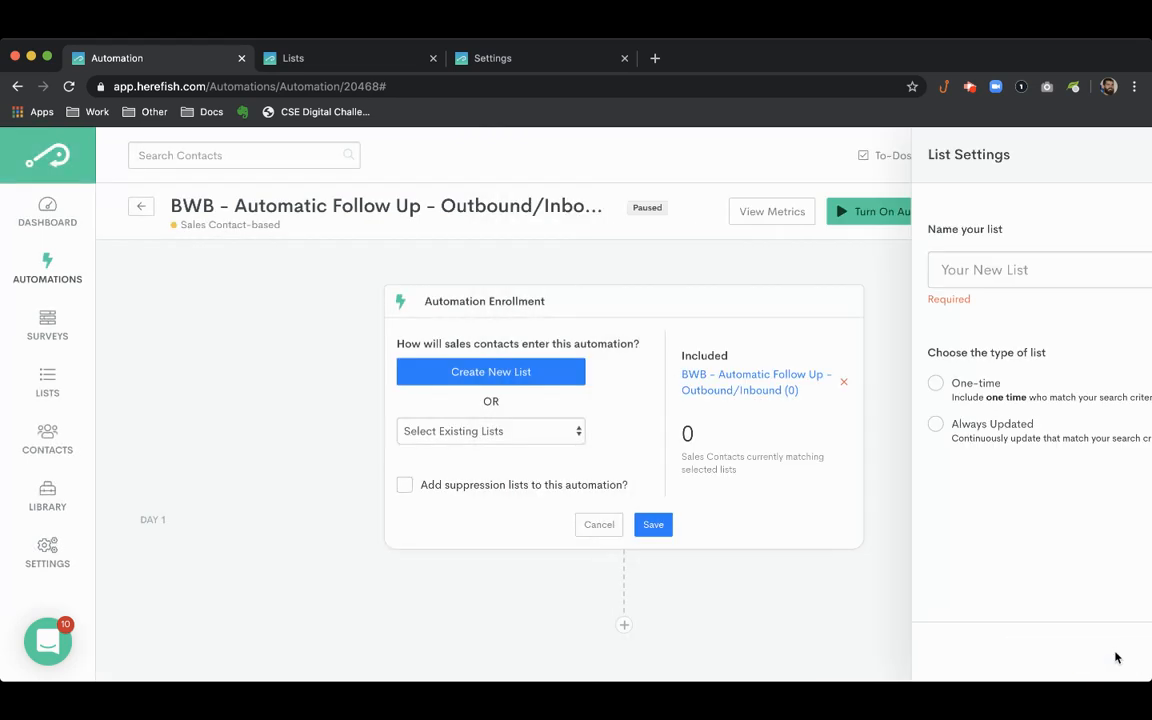
left_click(655, 527)
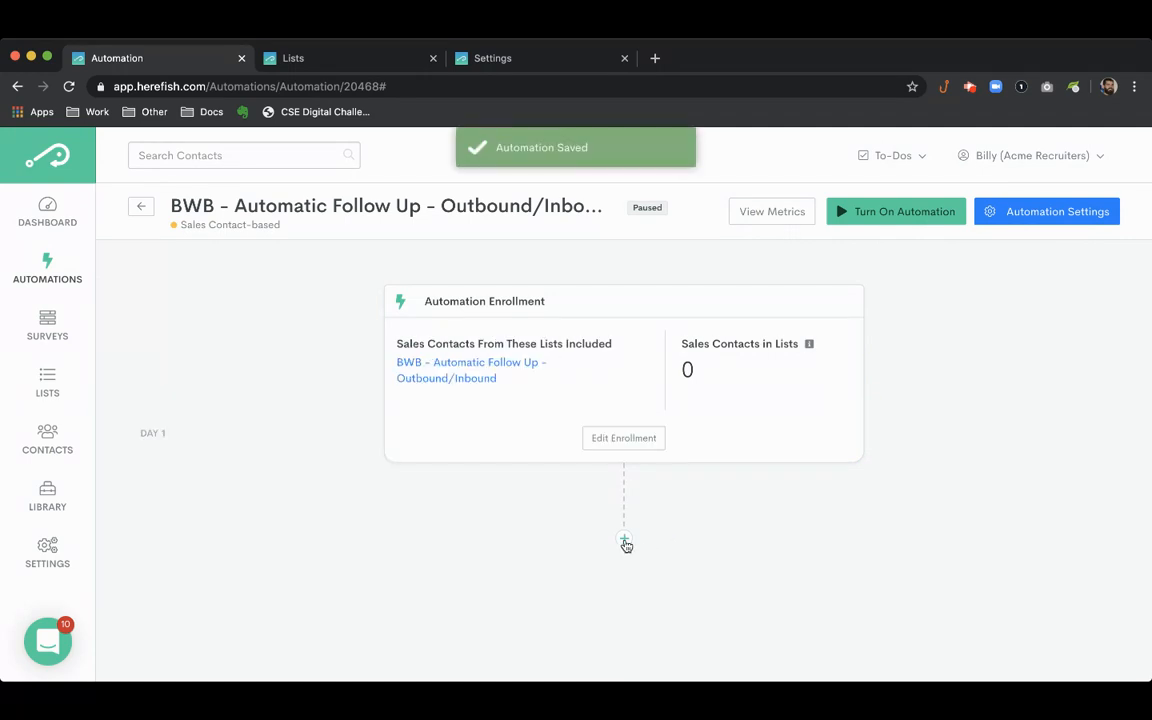
- Add a Send Email step after the enrollment and create its email from scratch with the drag and drop builder
left_click(624, 541)
scroll(758, 553, "down", 4)
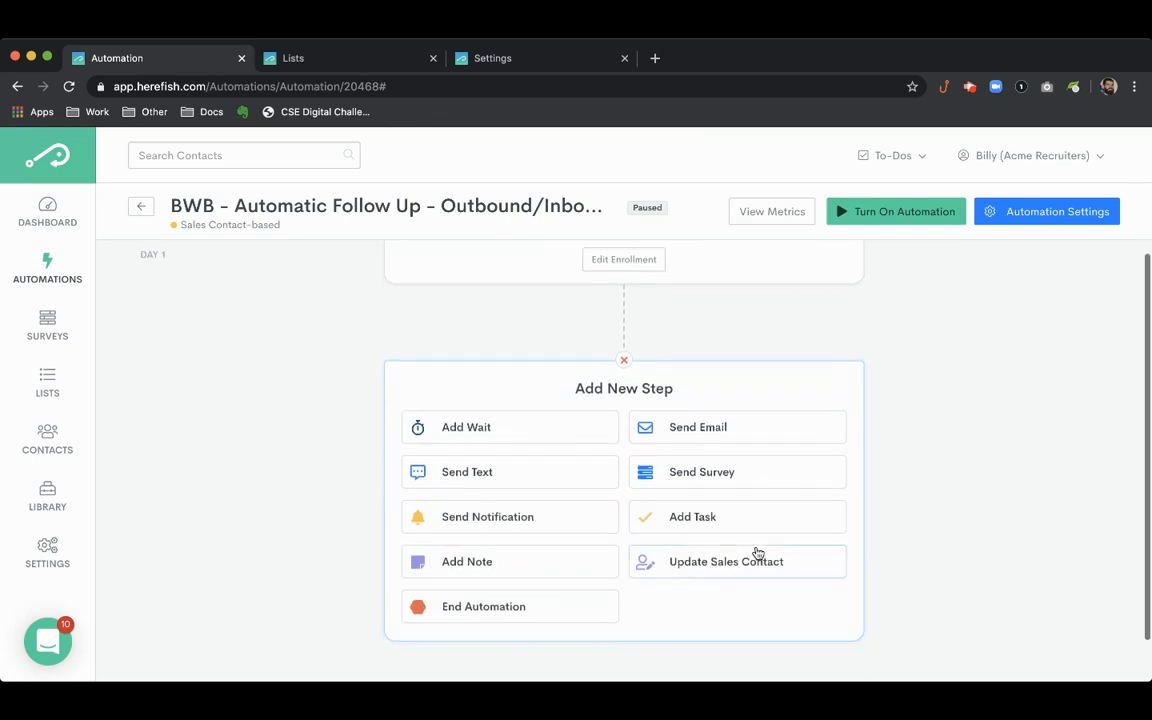
left_click(705, 434)
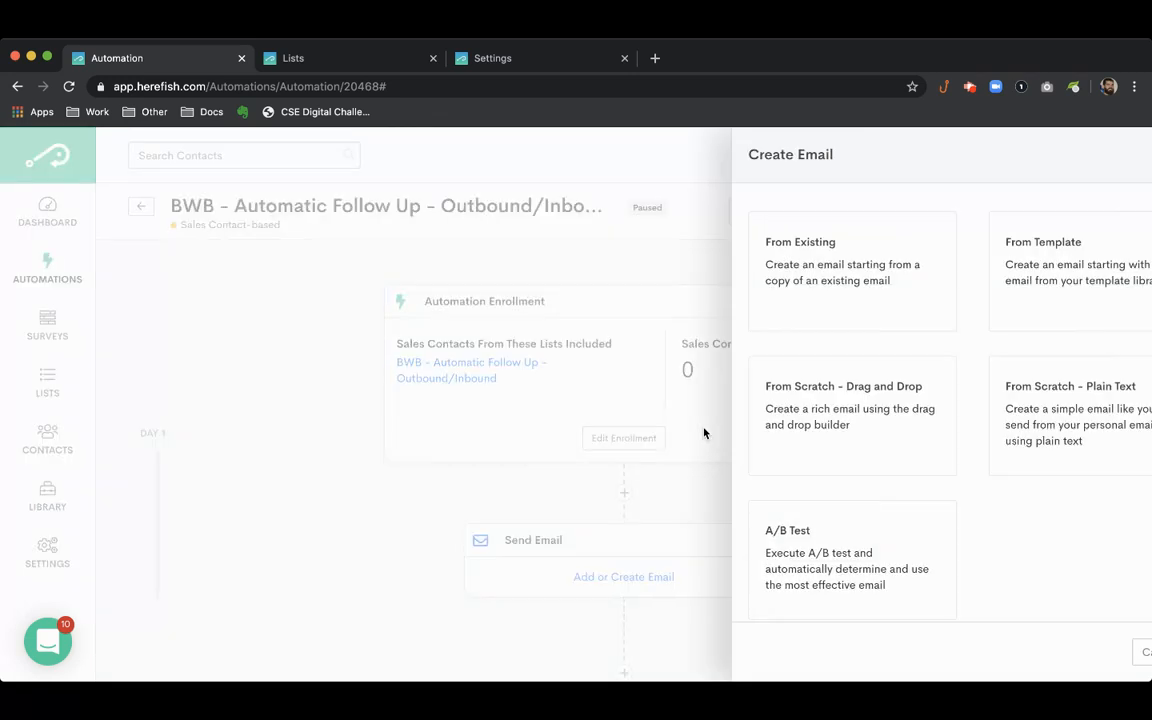
left_click(776, 417)
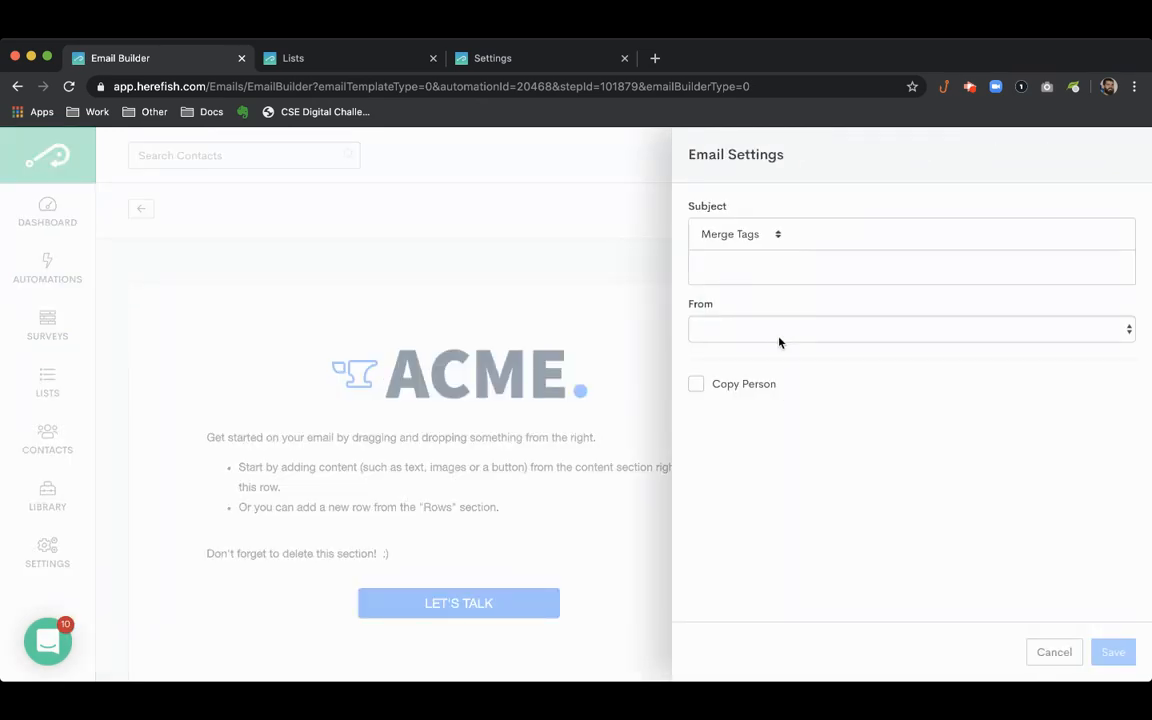
- Set the email's subject to "Reaching out to connect" and save the email settings
left_click(775, 270)
type("Reaching out")
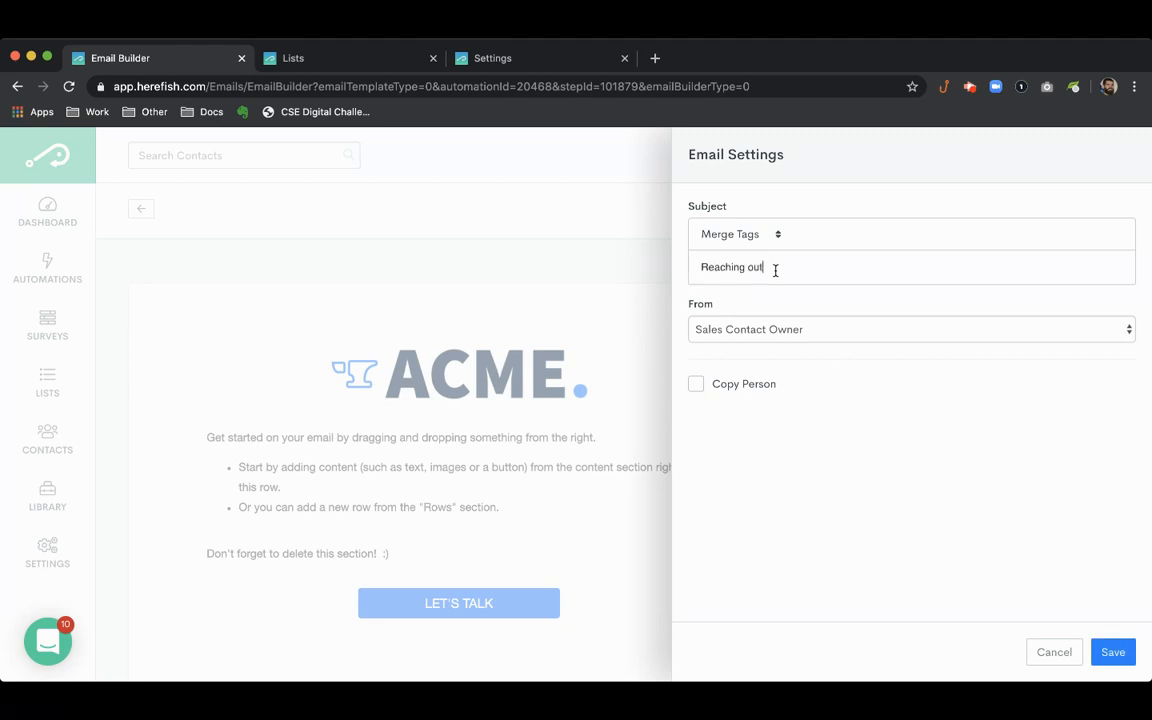
left_click(1113, 652)
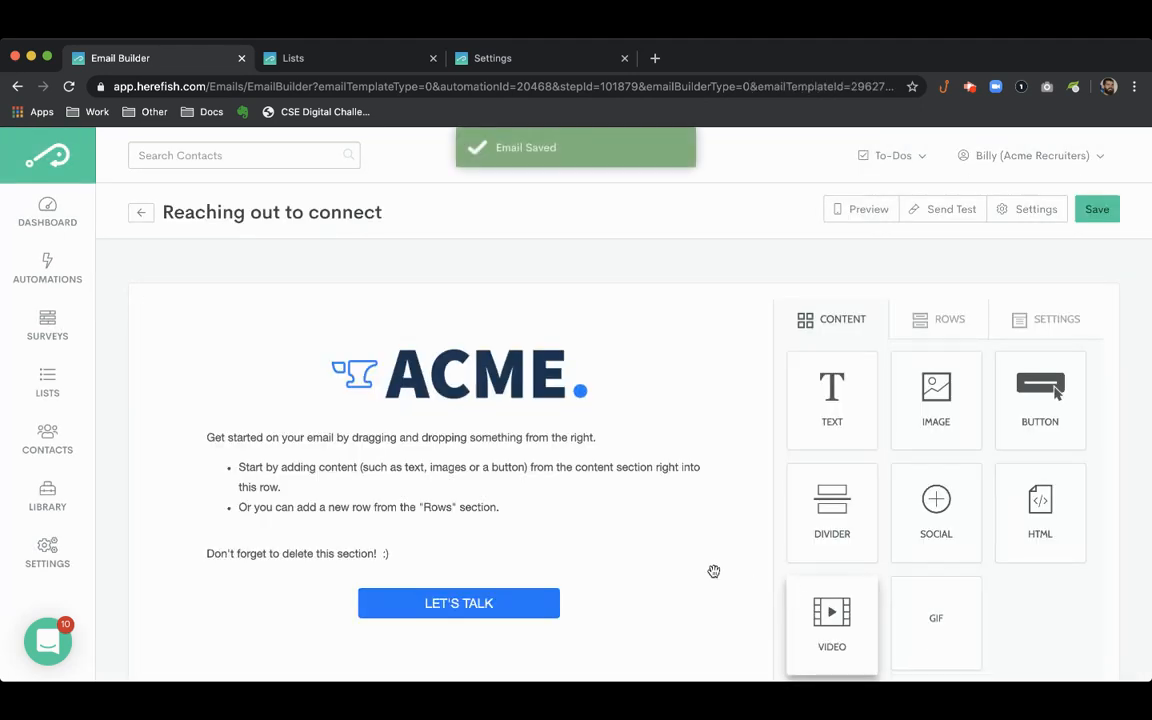
- Change the email's "LET'S TALK" button label to "Book Time on my Calendar"
scroll(558, 566, "down", 2)
left_click(506, 527)
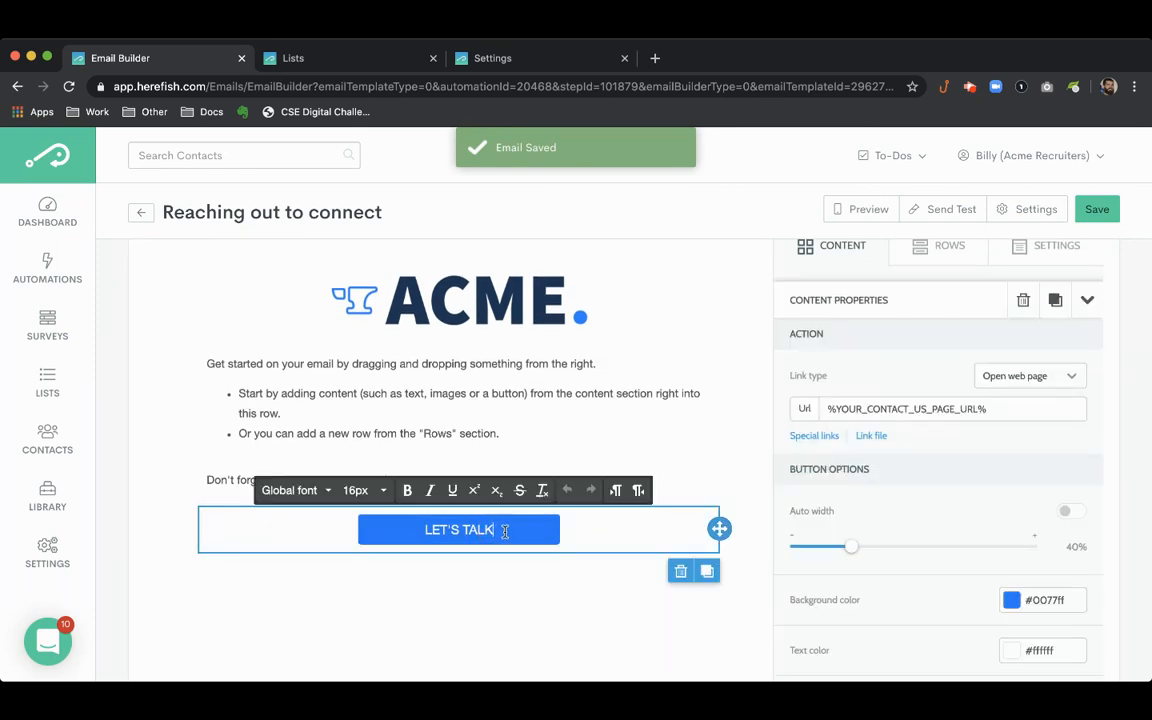
left_click_drag(505, 531, 424, 531)
type("Book Time on my Calendar")
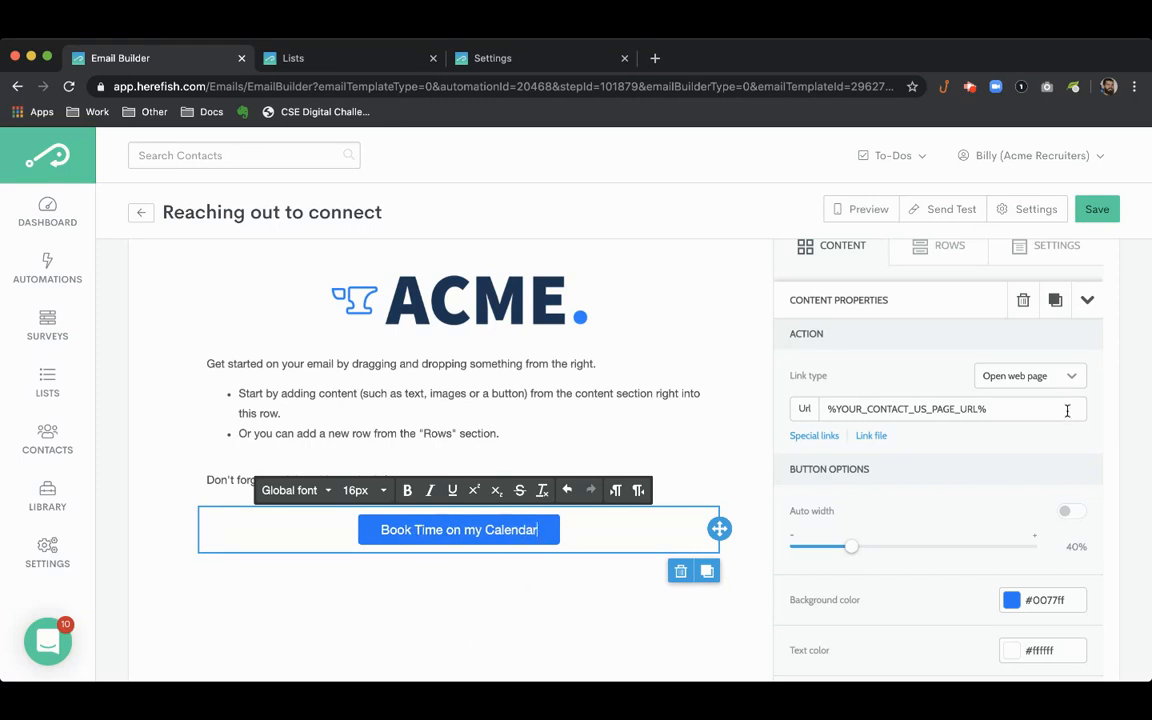
left_click(1026, 408)
- Look through the merge tags available for the email's text block for a sales contact owner calendar link, and close the list
left_click(476, 478)
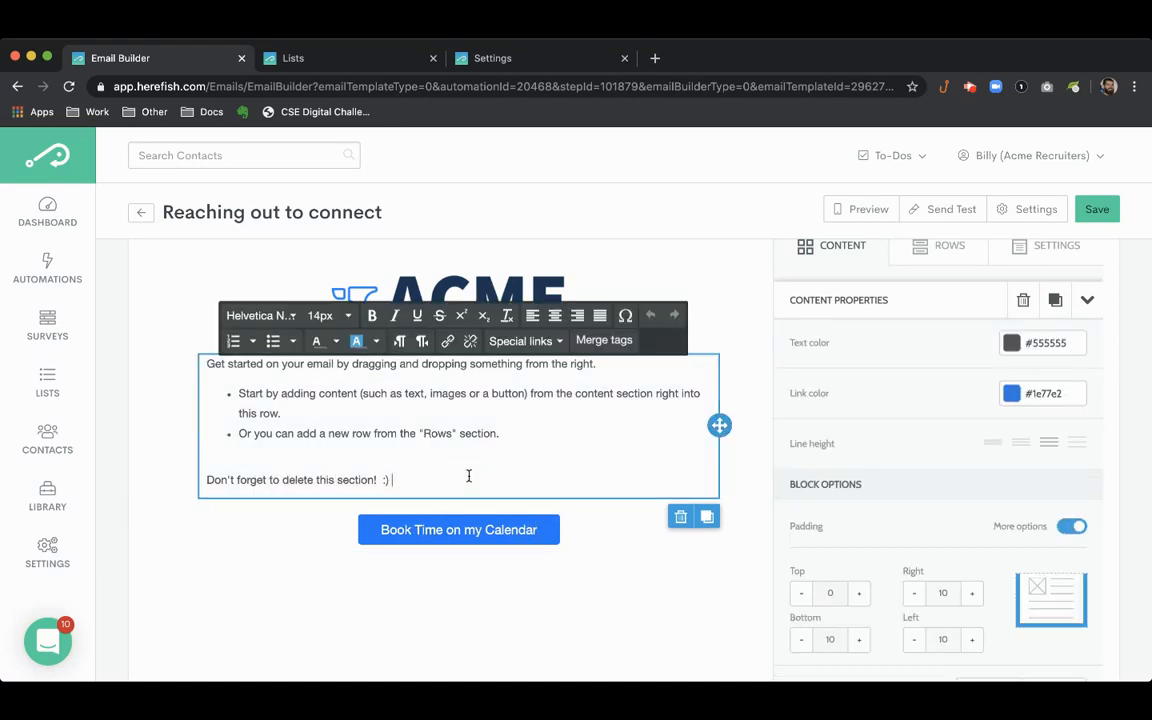
left_click(603, 336)
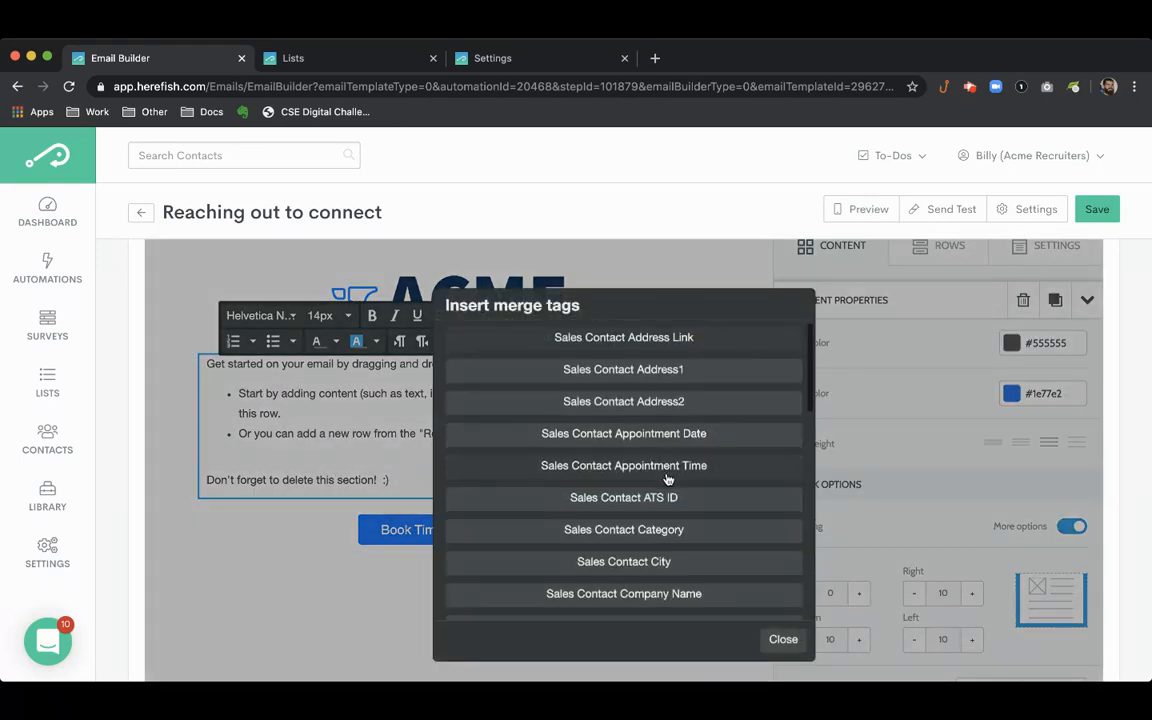
scroll(667, 478, "down", 5)
scroll(677, 483, "down", 4)
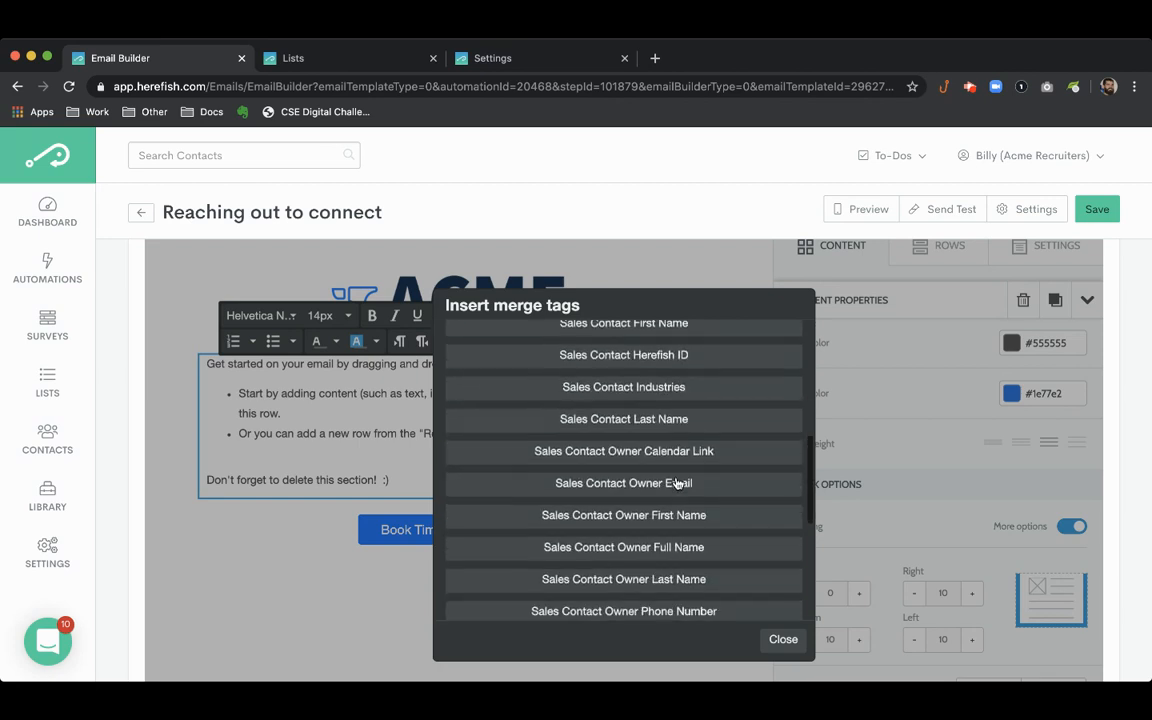
scroll(677, 483, "up", 6)
scroll(677, 483, "up", 3)
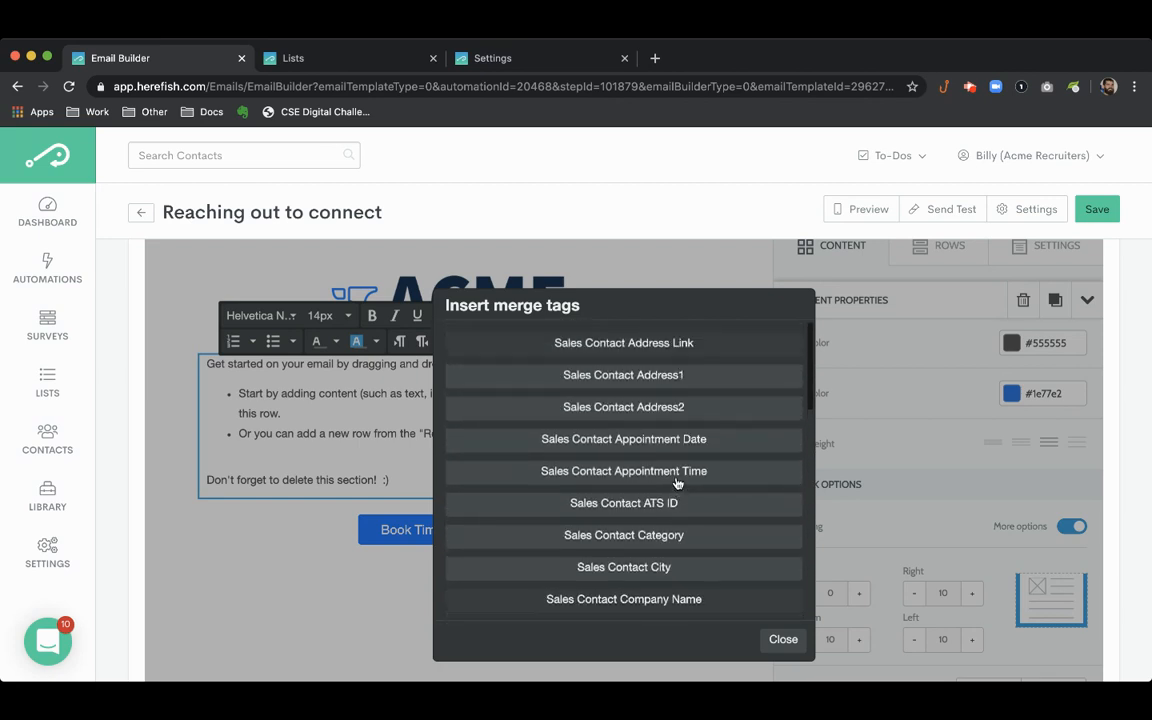
scroll(677, 483, "down", 6)
scroll(677, 484, "down", 4)
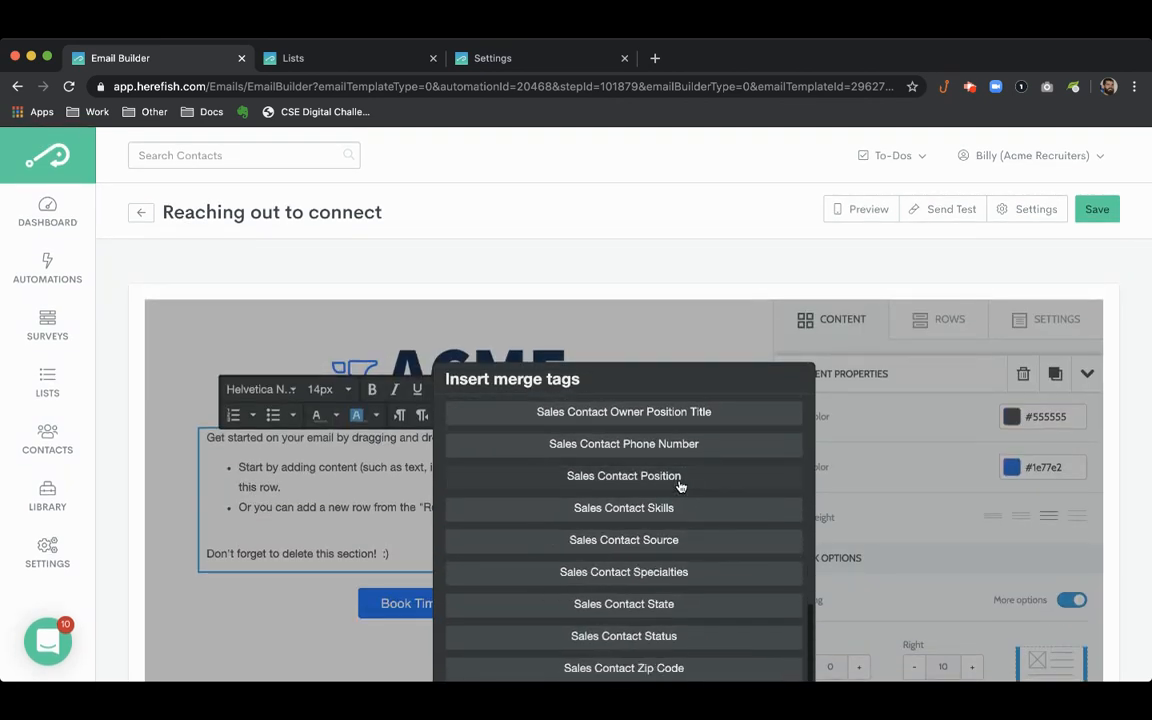
scroll(689, 486, "down", 3)
scroll(697, 488, "up", 8)
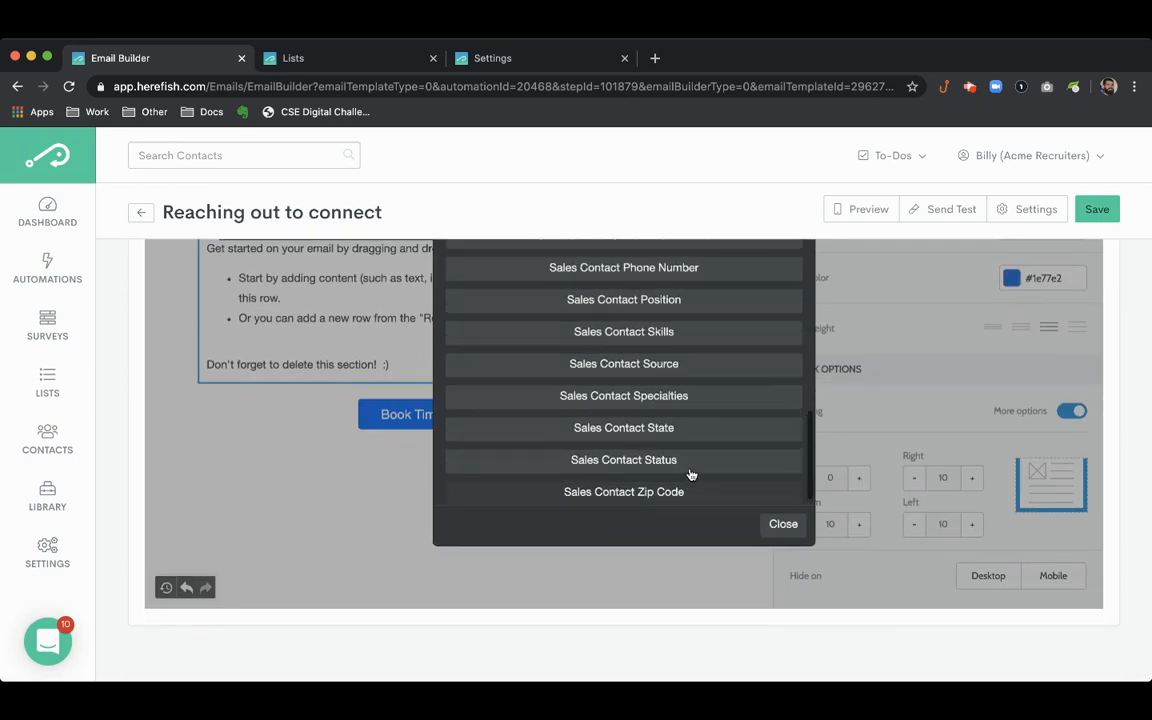
scroll(690, 473, "up", 5)
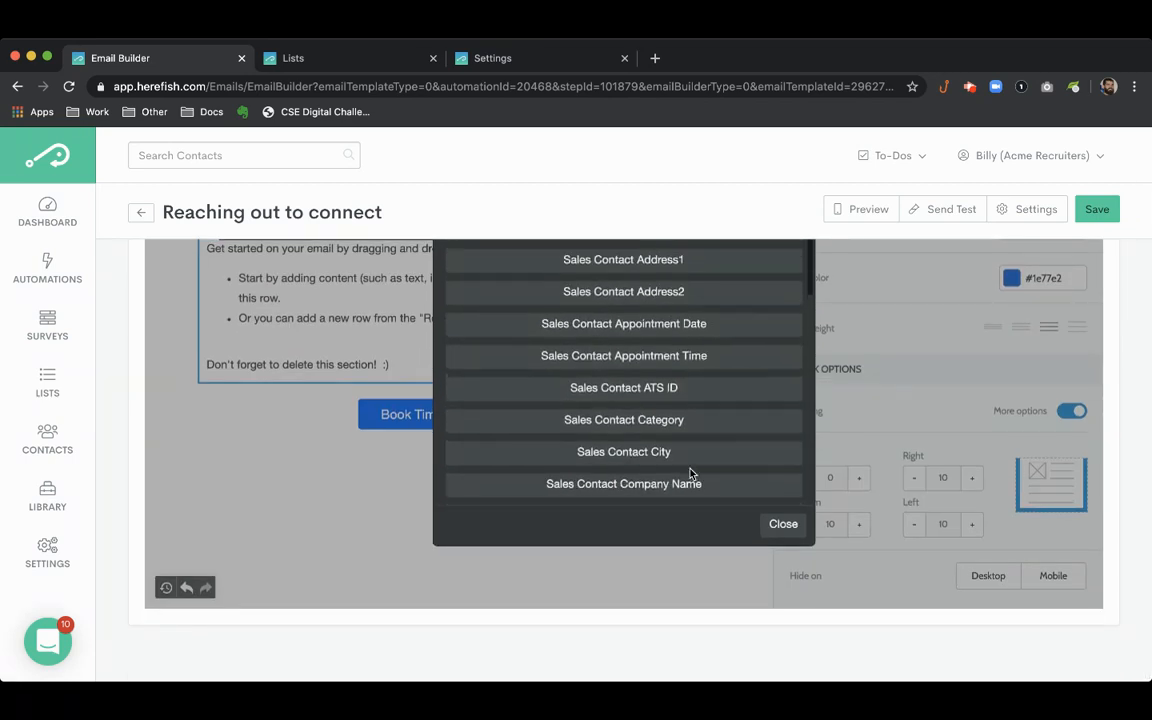
scroll(690, 473, "down", 3)
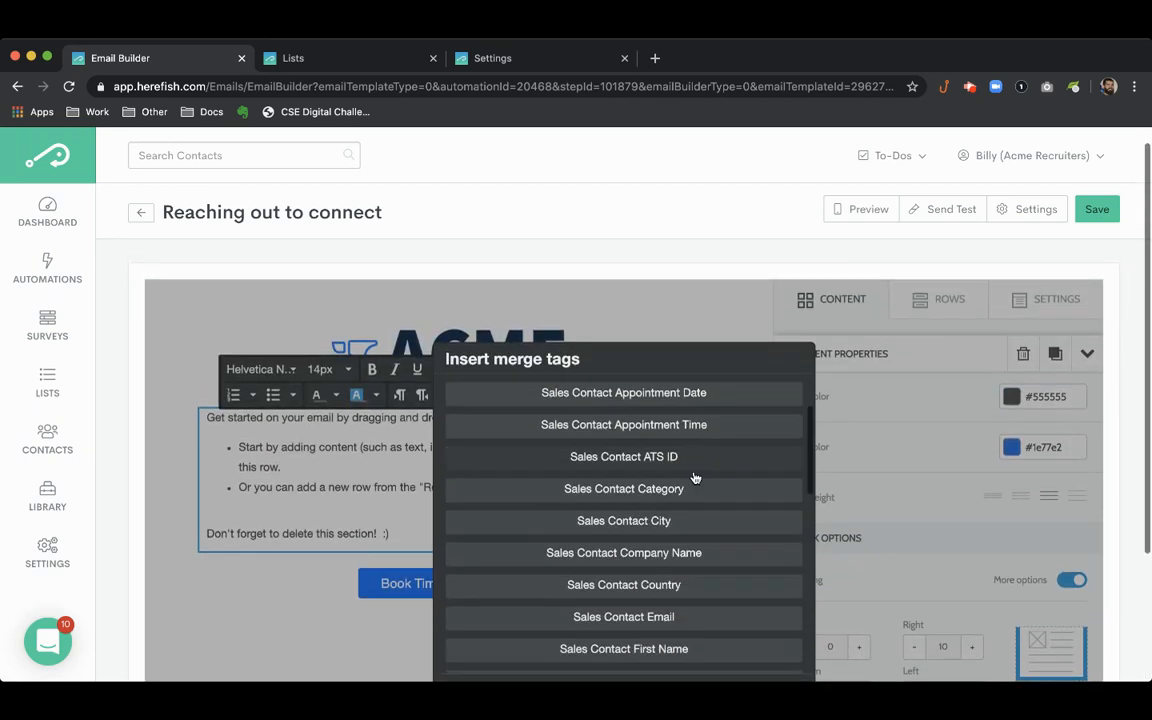
scroll(752, 464, "down", 3)
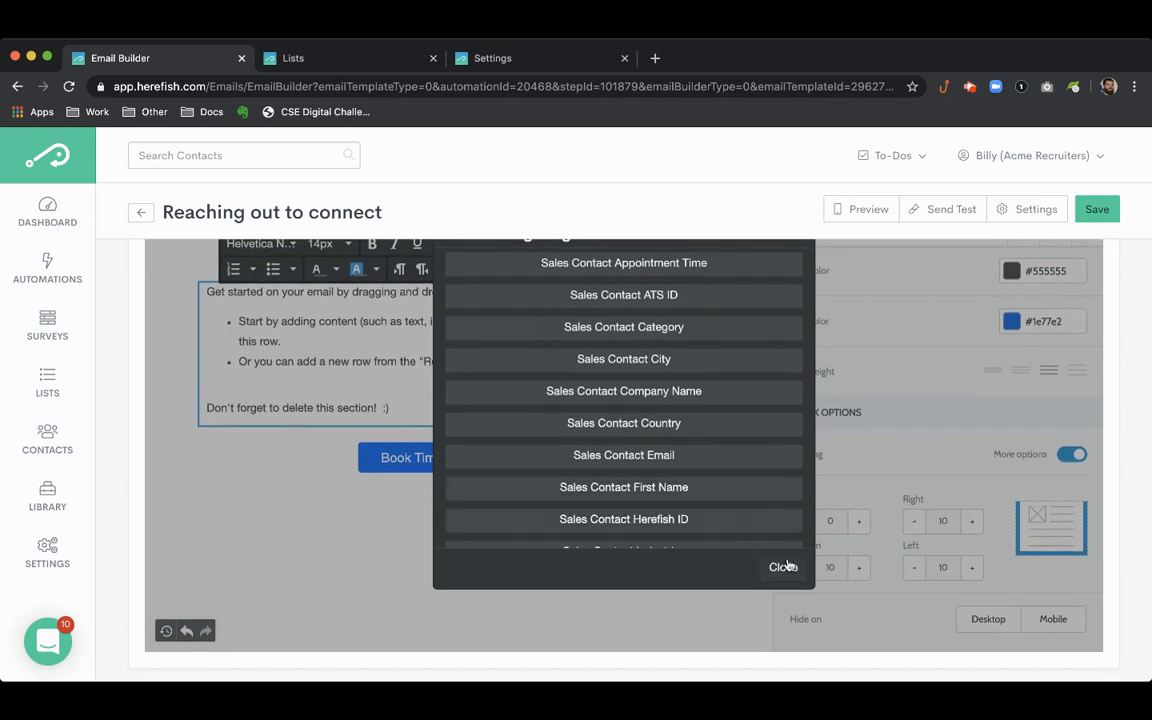
scroll(751, 524, "down", 1)
scroll(751, 523, "down", 10)
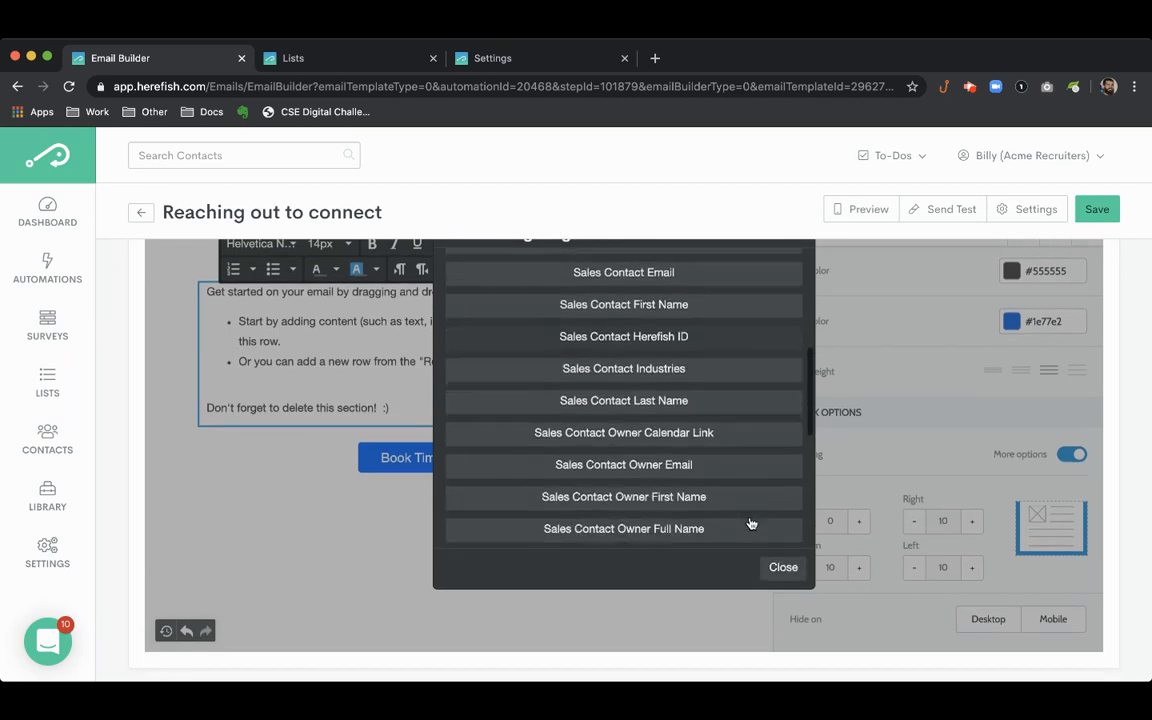
left_click(781, 566)
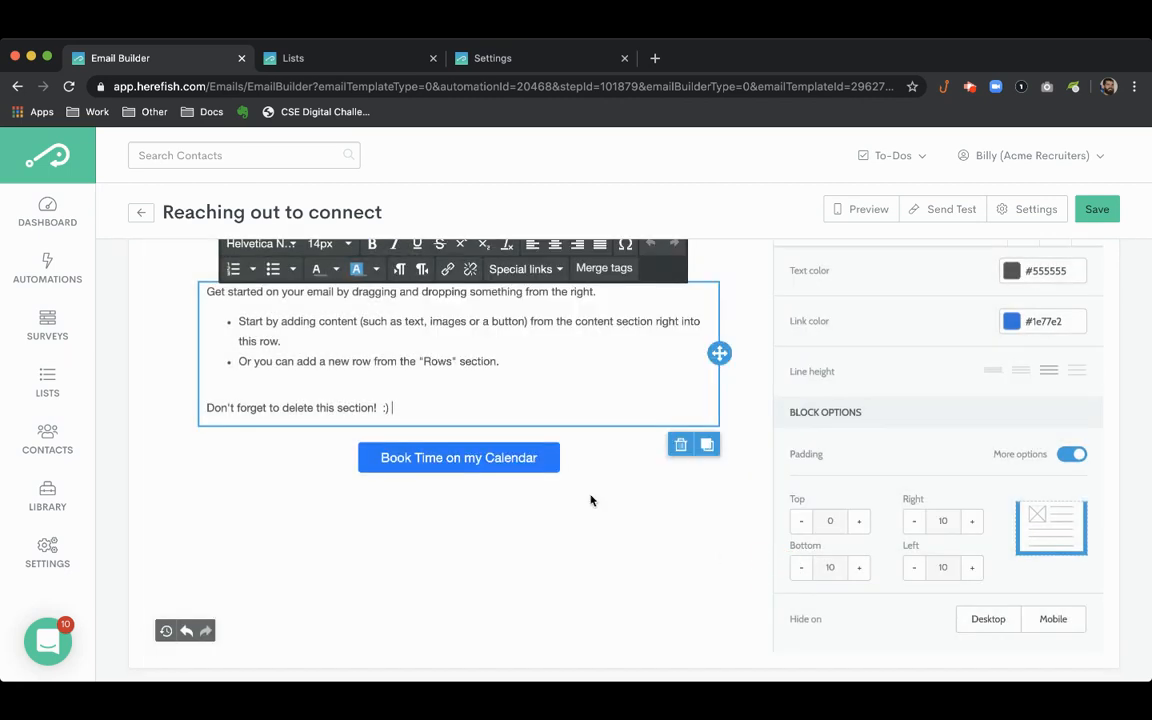
- Reopen the merge tags for the email's body text and browse the available sales contact tags
scroll(589, 496, "up", 1)
left_click(608, 472)
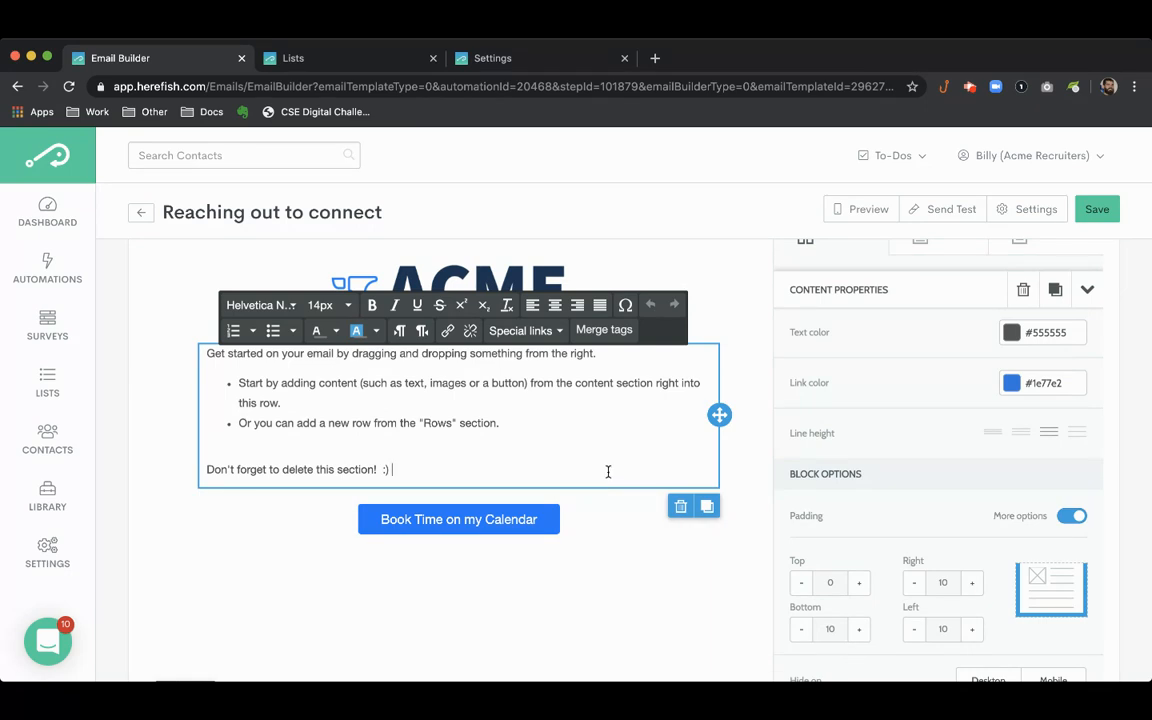
scroll(680, 457, "up", 1)
left_click(500, 585)
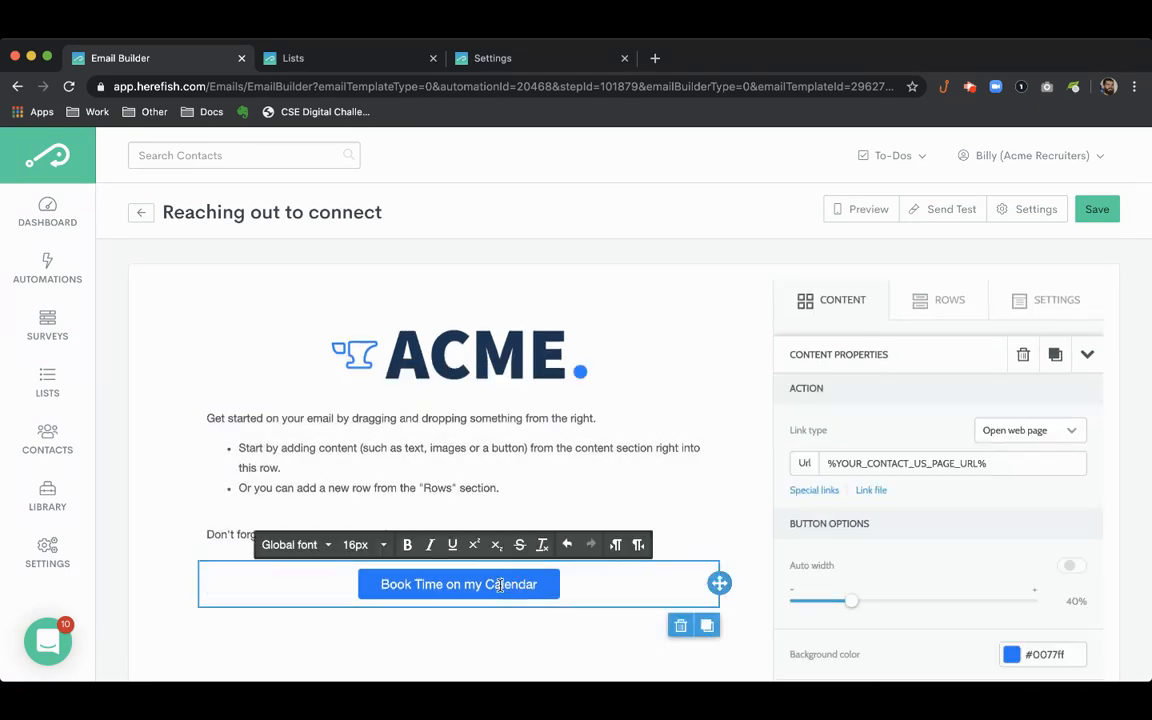
left_click(533, 496)
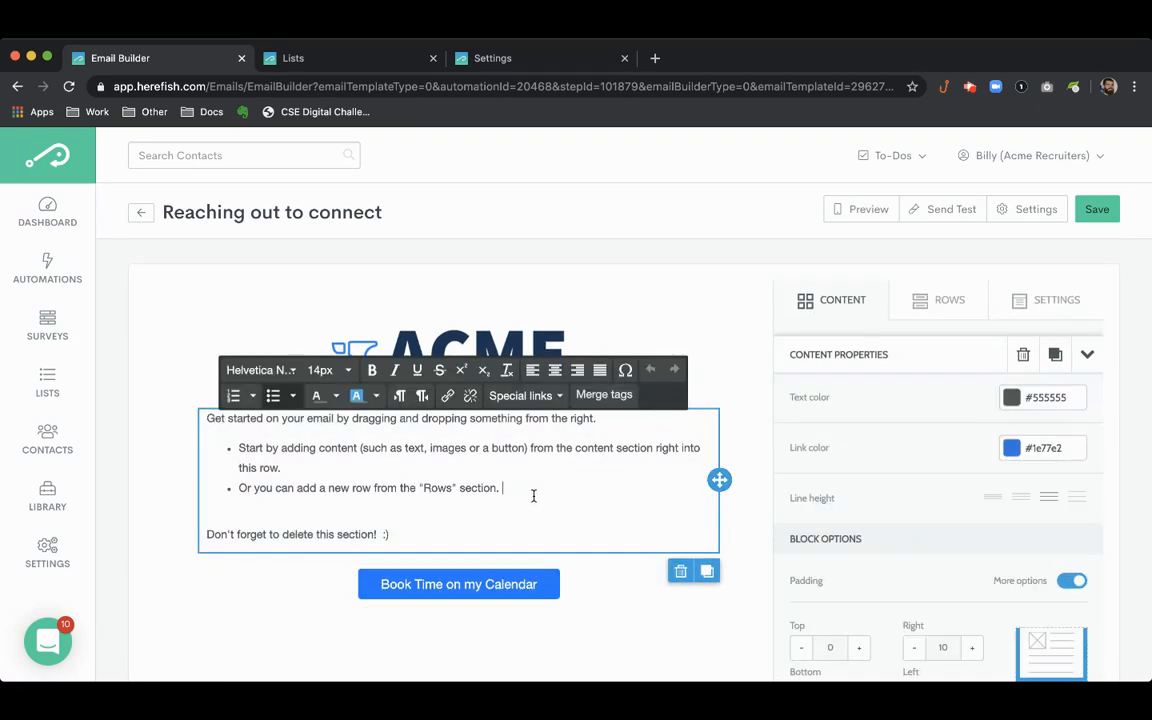
left_click(604, 398)
scroll(661, 488, "down", 3)
scroll(661, 489, "down", 5)
scroll(661, 489, "down", 5)
scroll(661, 489, "up", 10)
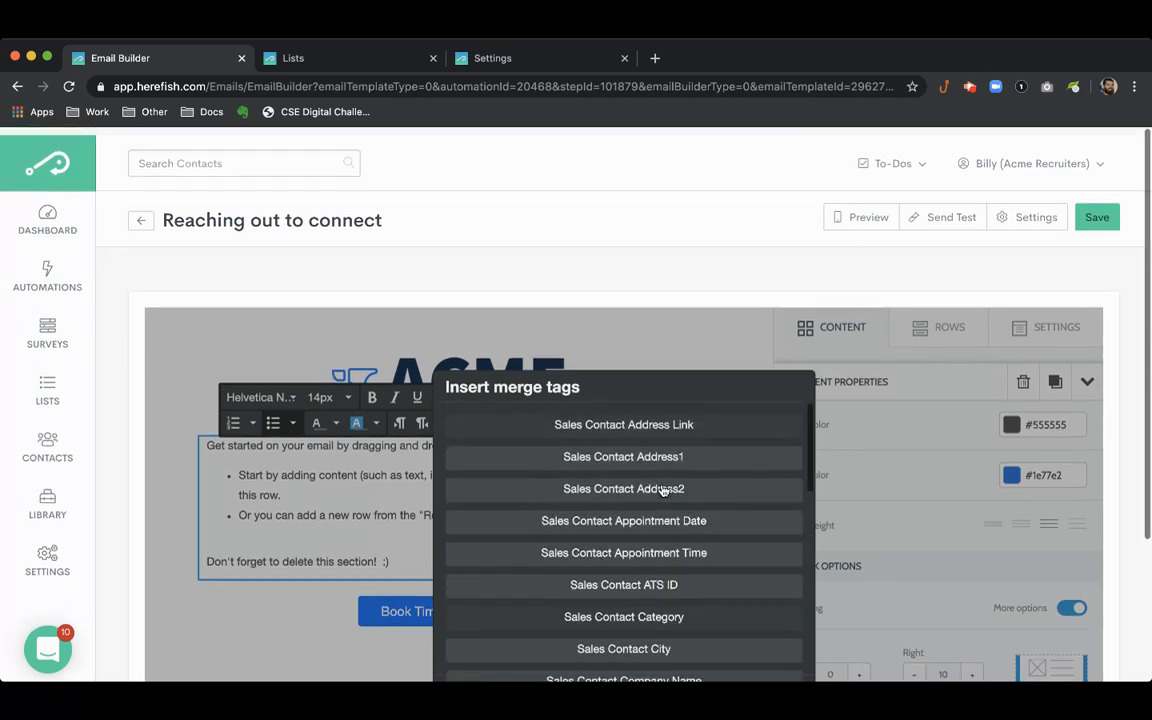
- Examine the calendar booking link field in the demo user's Bullhorn settings, and return to the email with the merge tag list closed
left_click(561, 61)
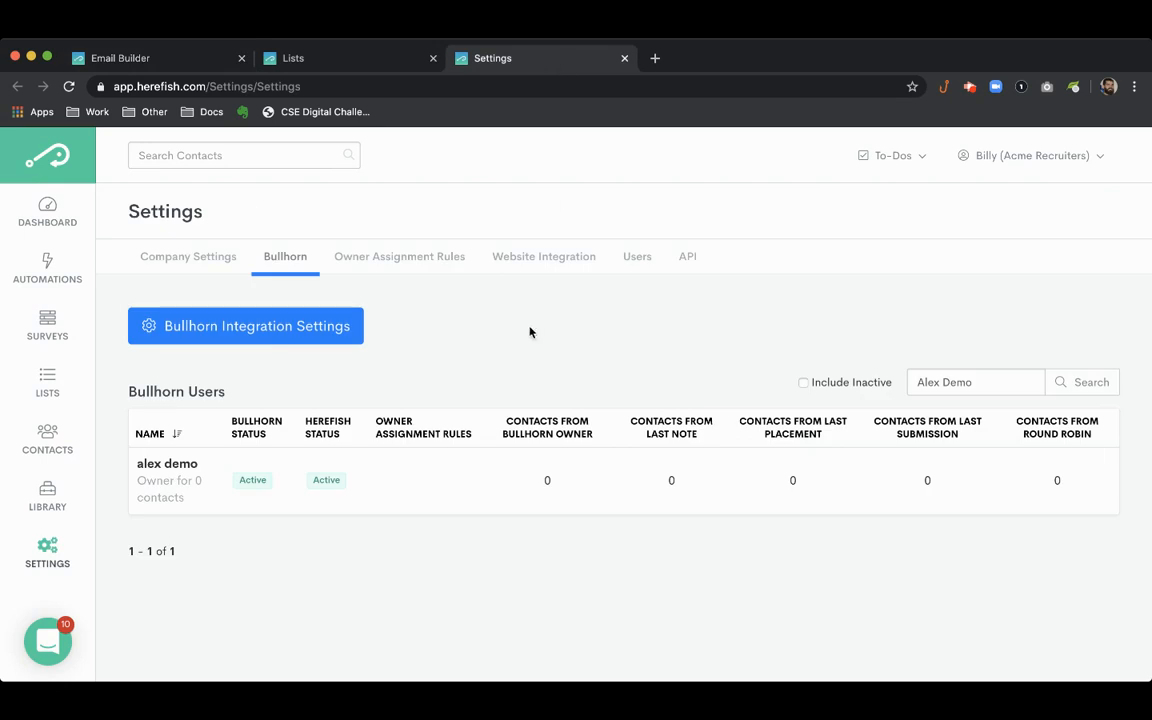
left_click(205, 477)
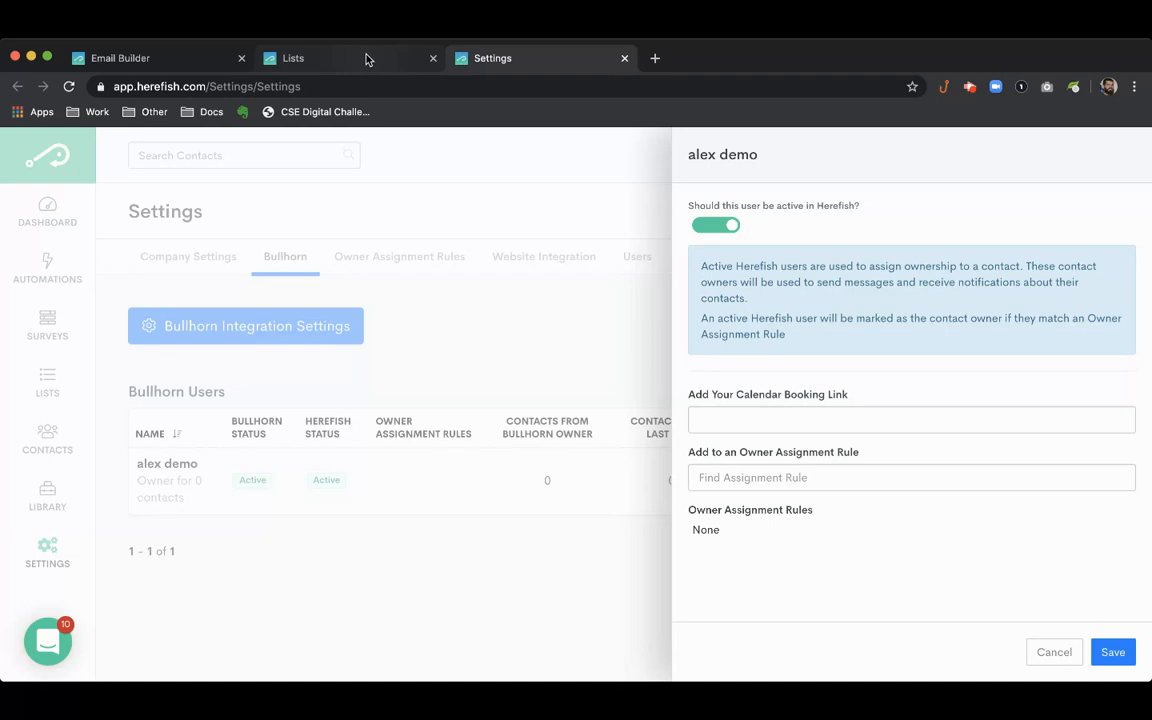
left_click(160, 60)
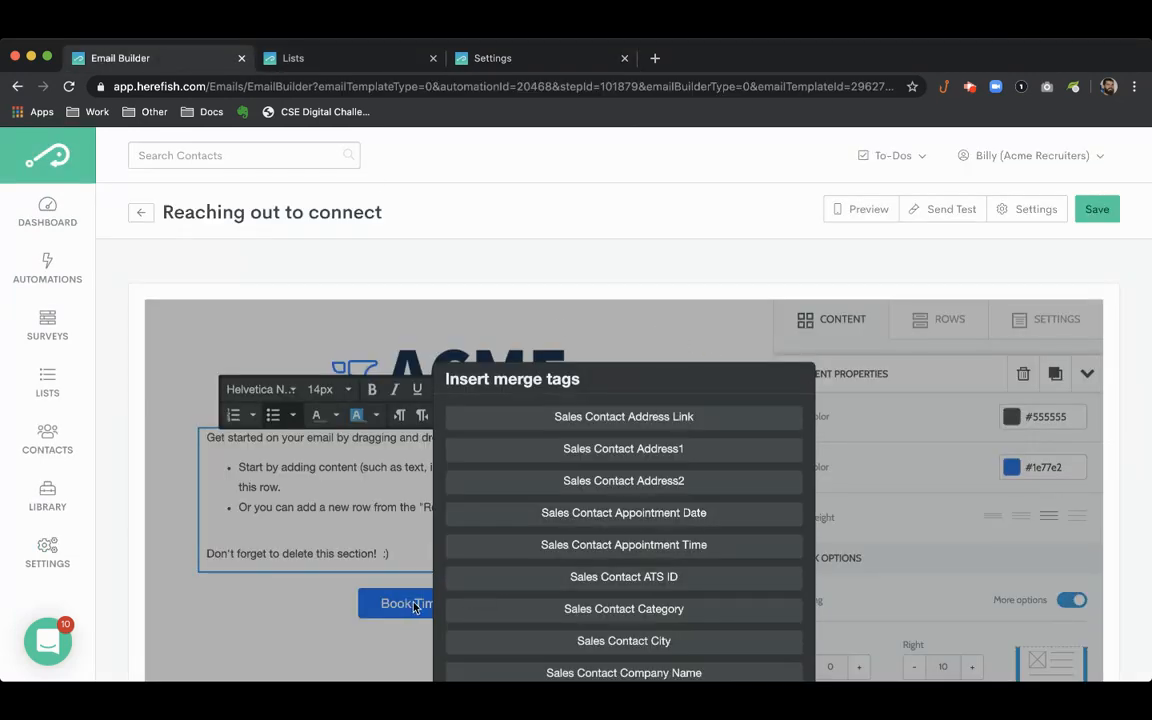
scroll(766, 473, "down", 3)
left_click(786, 524)
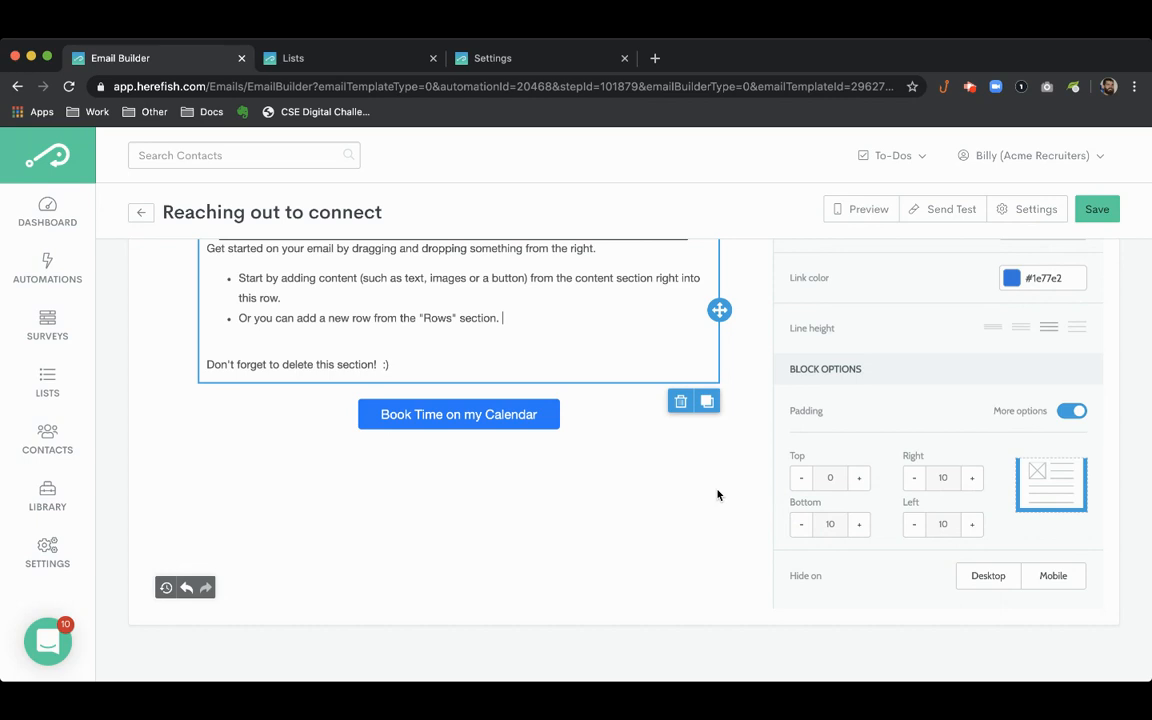
- Clear the placeholder web page URL from the "Book Time on my Calendar" button's link
left_click(540, 418)
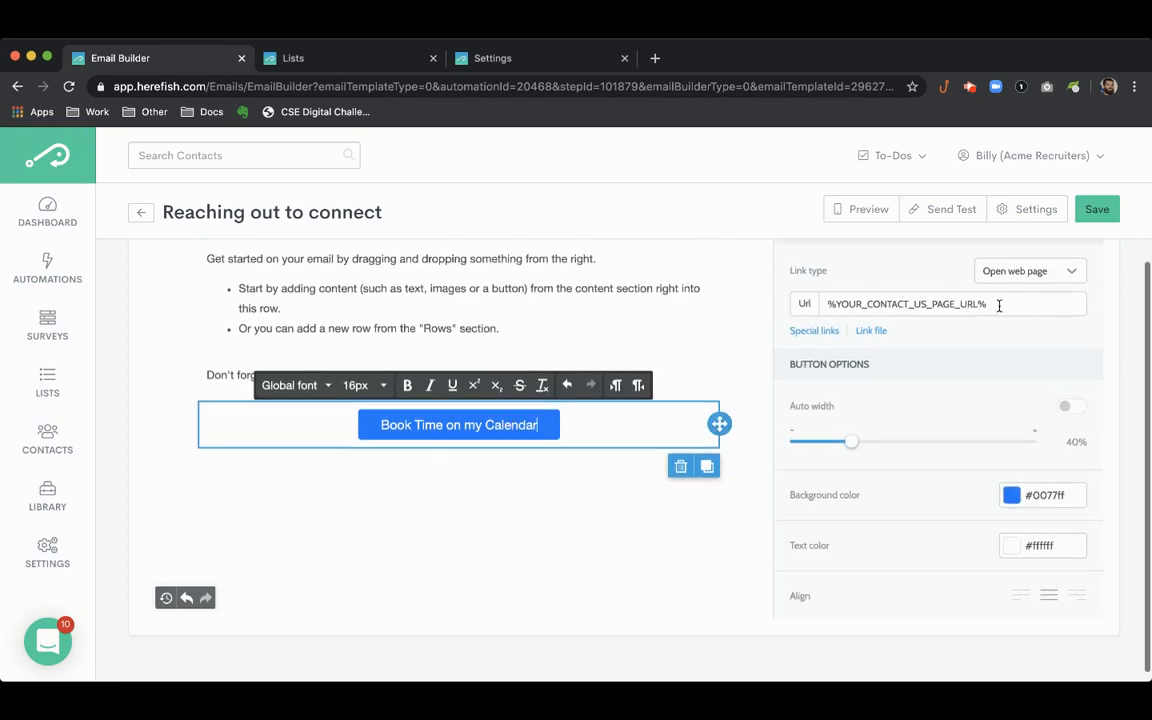
triple_click(848, 303)
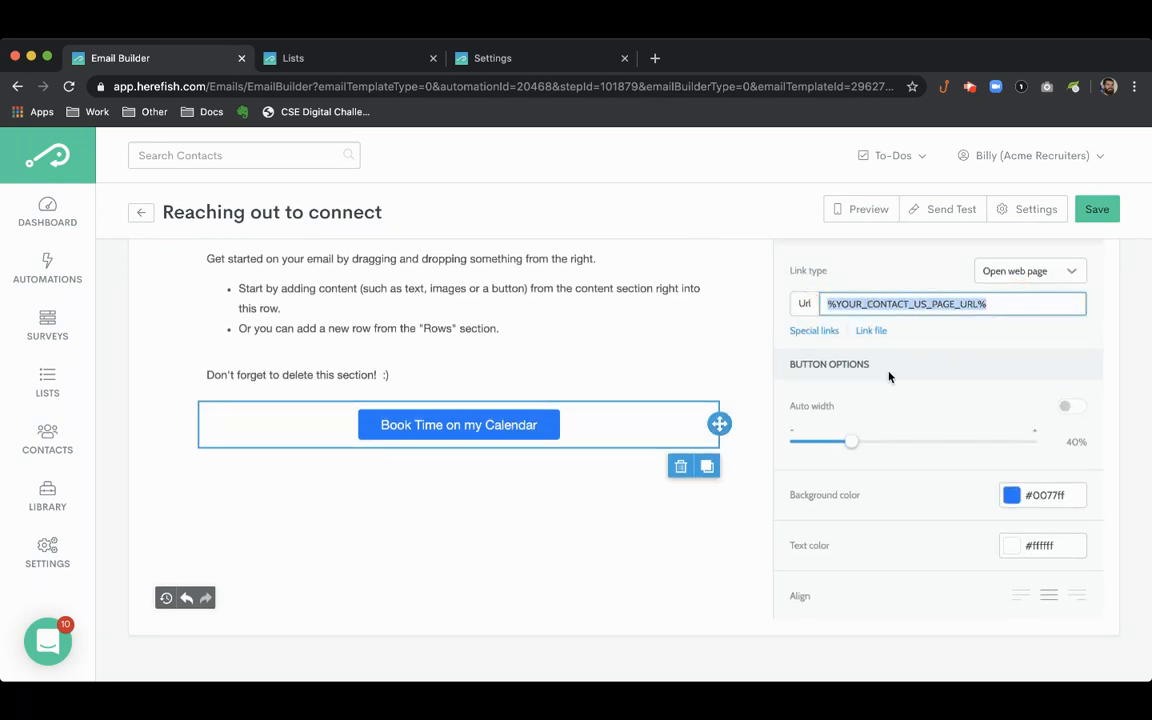
key("BackSpace")
scroll(604, 442, "up", 1)
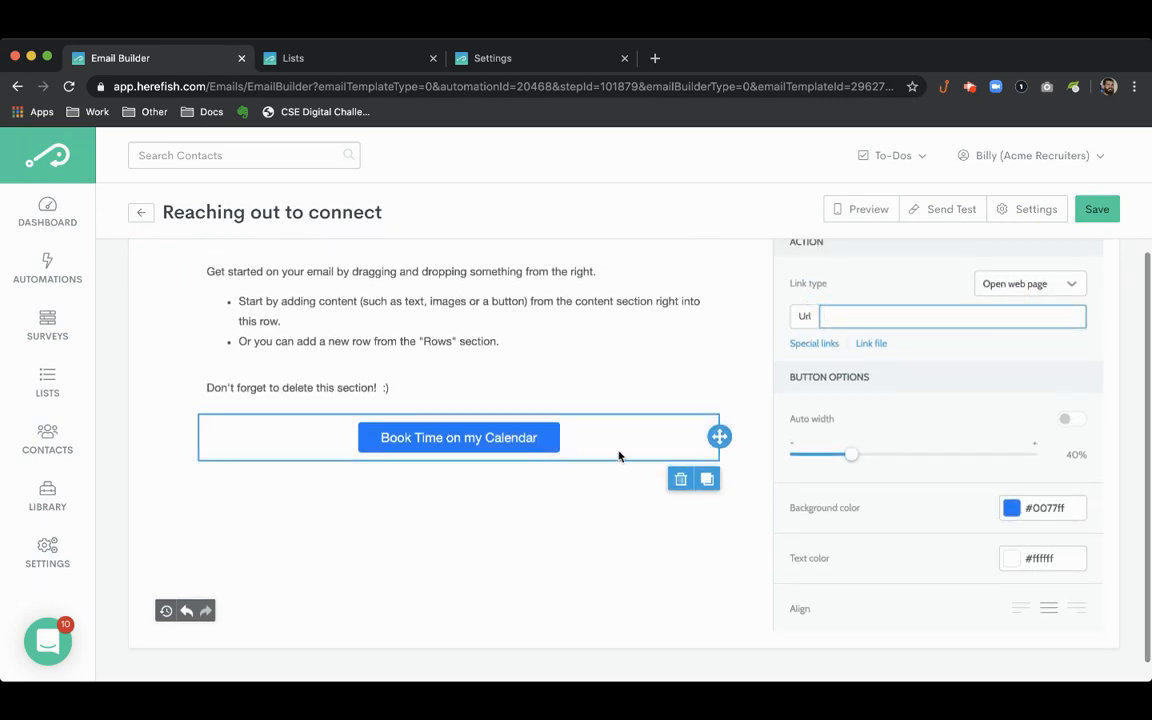
- Save the "Reaching out to connect" email and go back to the automation
scroll(590, 455, "up", 3)
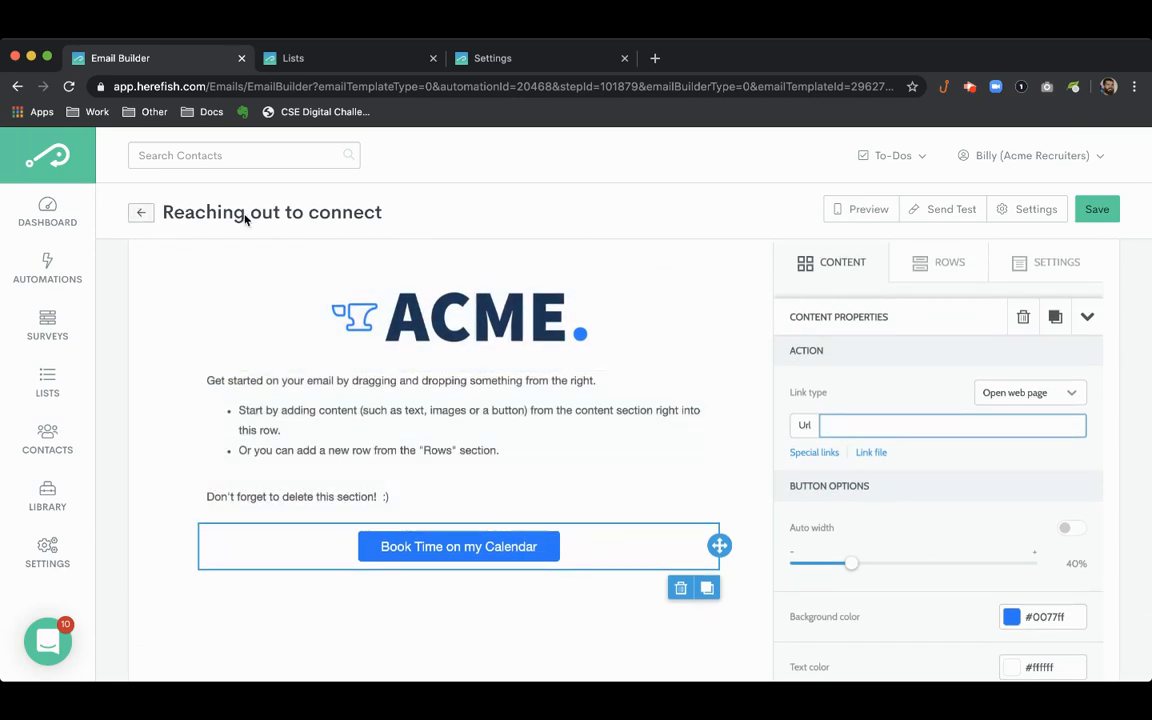
left_click(1104, 216)
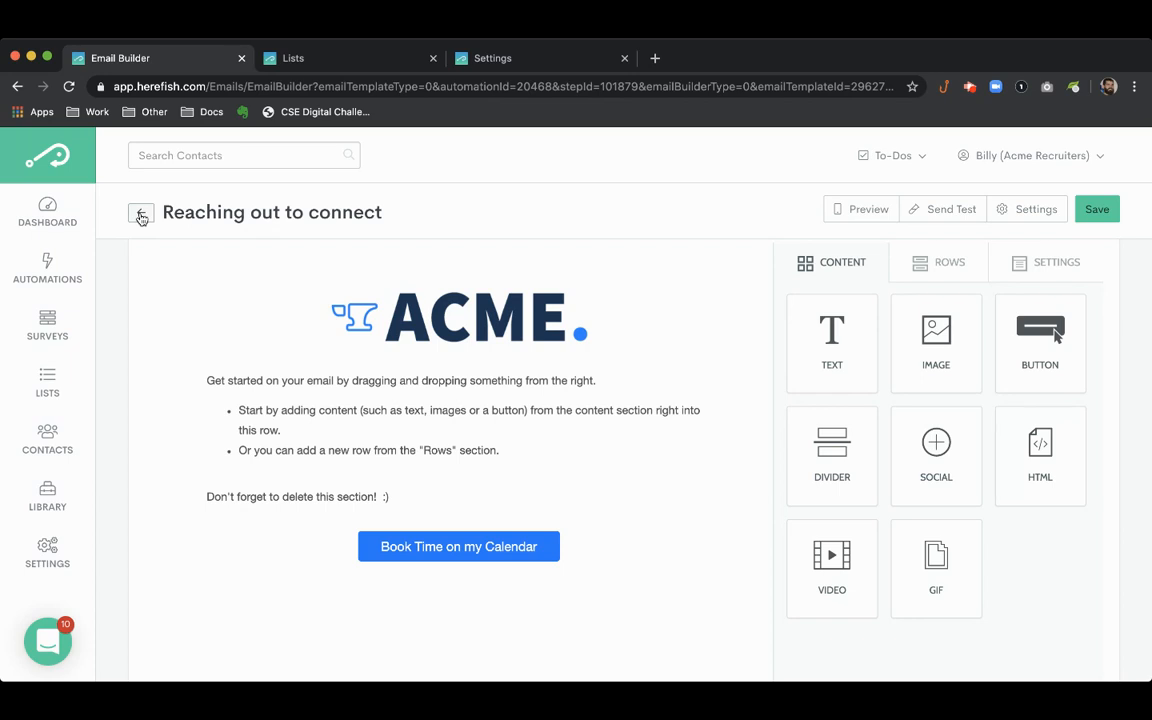
left_click(141, 218)
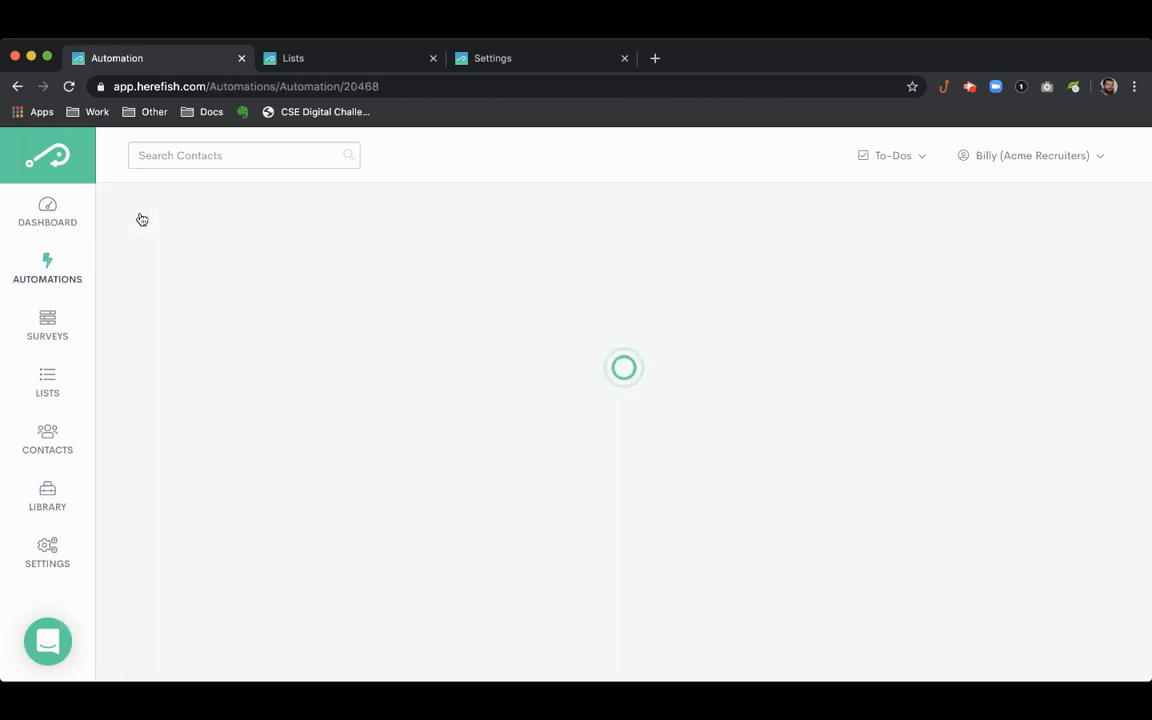